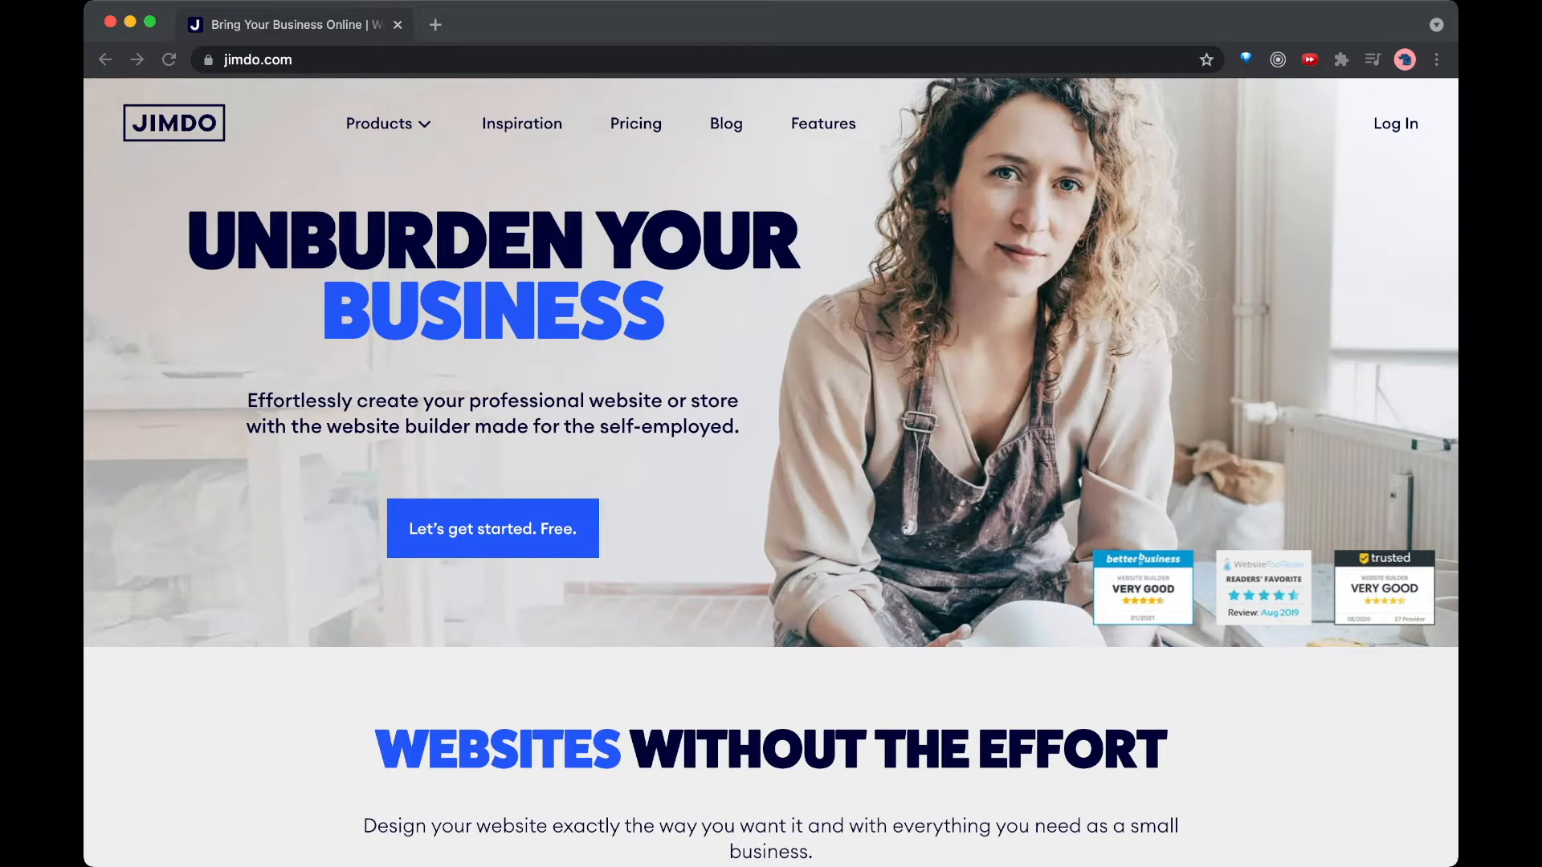
Step: Open the pricing page and review the Grow, Start and Play website plans
key("super+Tab")
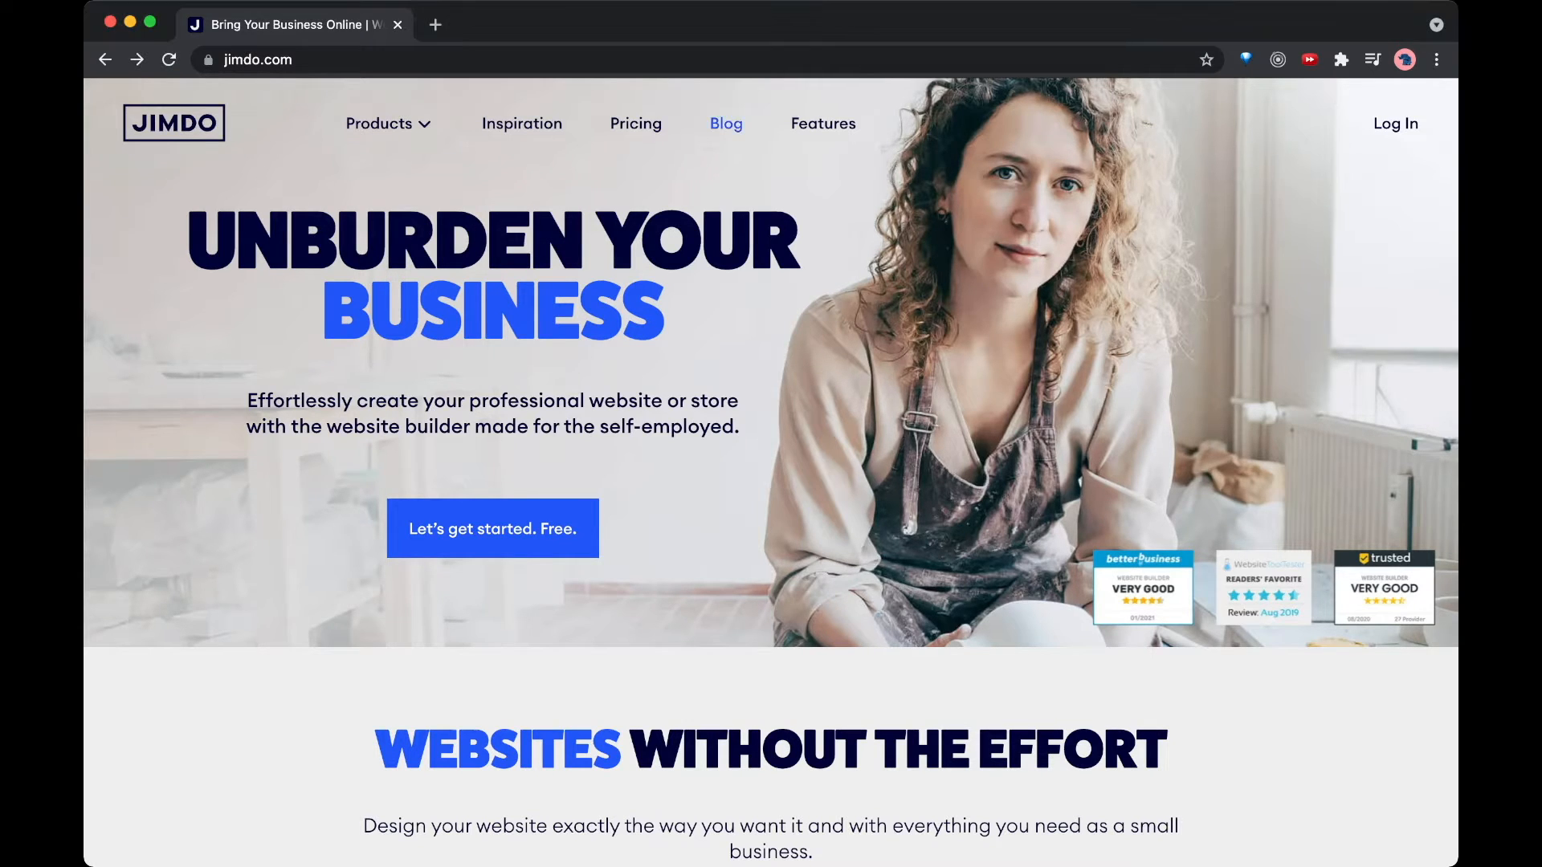
left_click(636, 123)
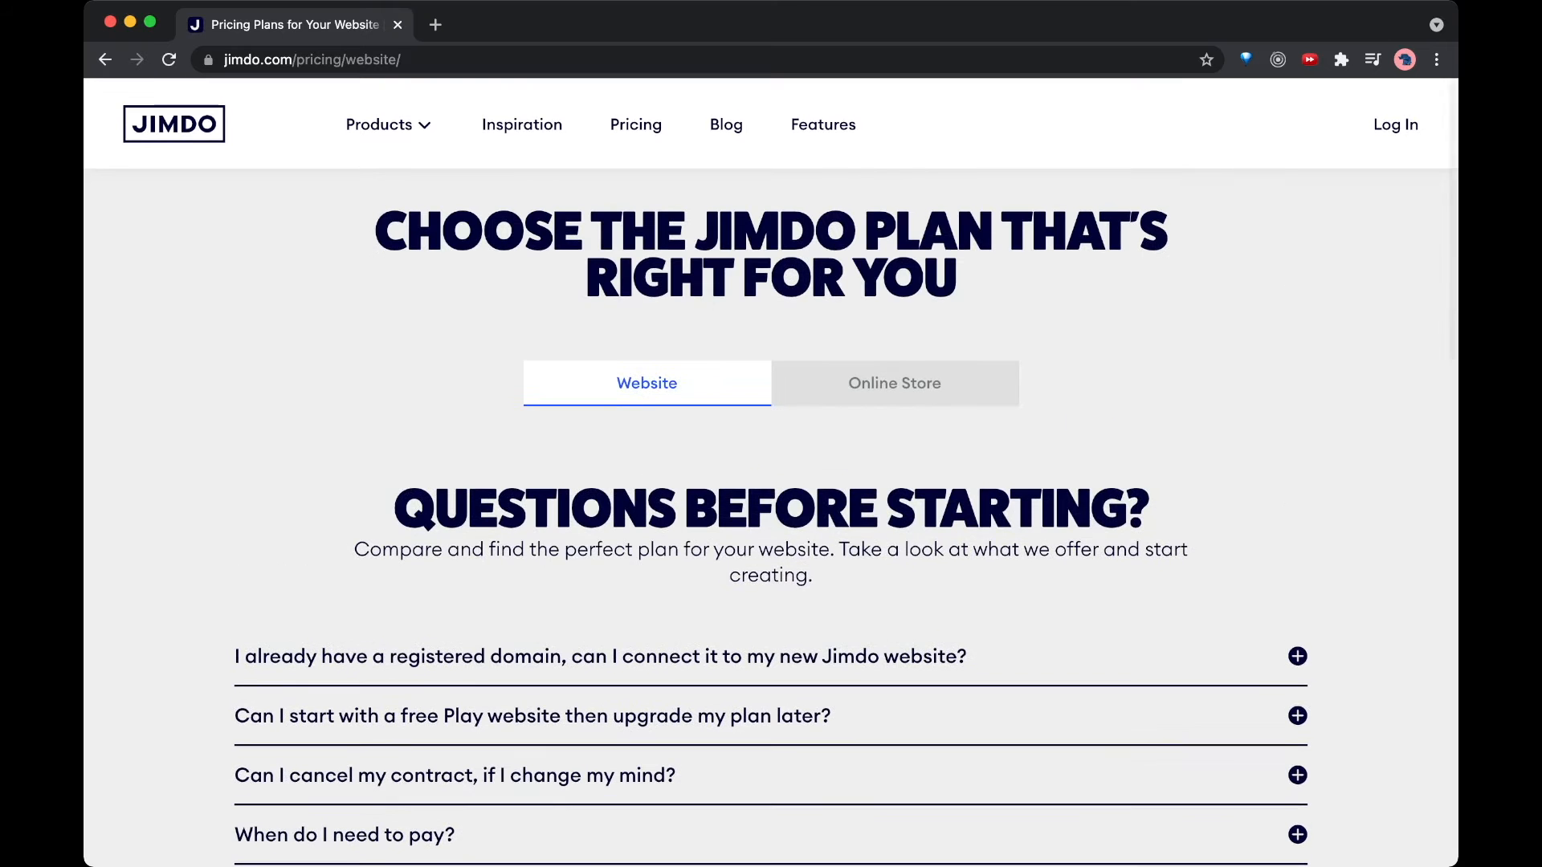
scroll(771, 514, "down", 3)
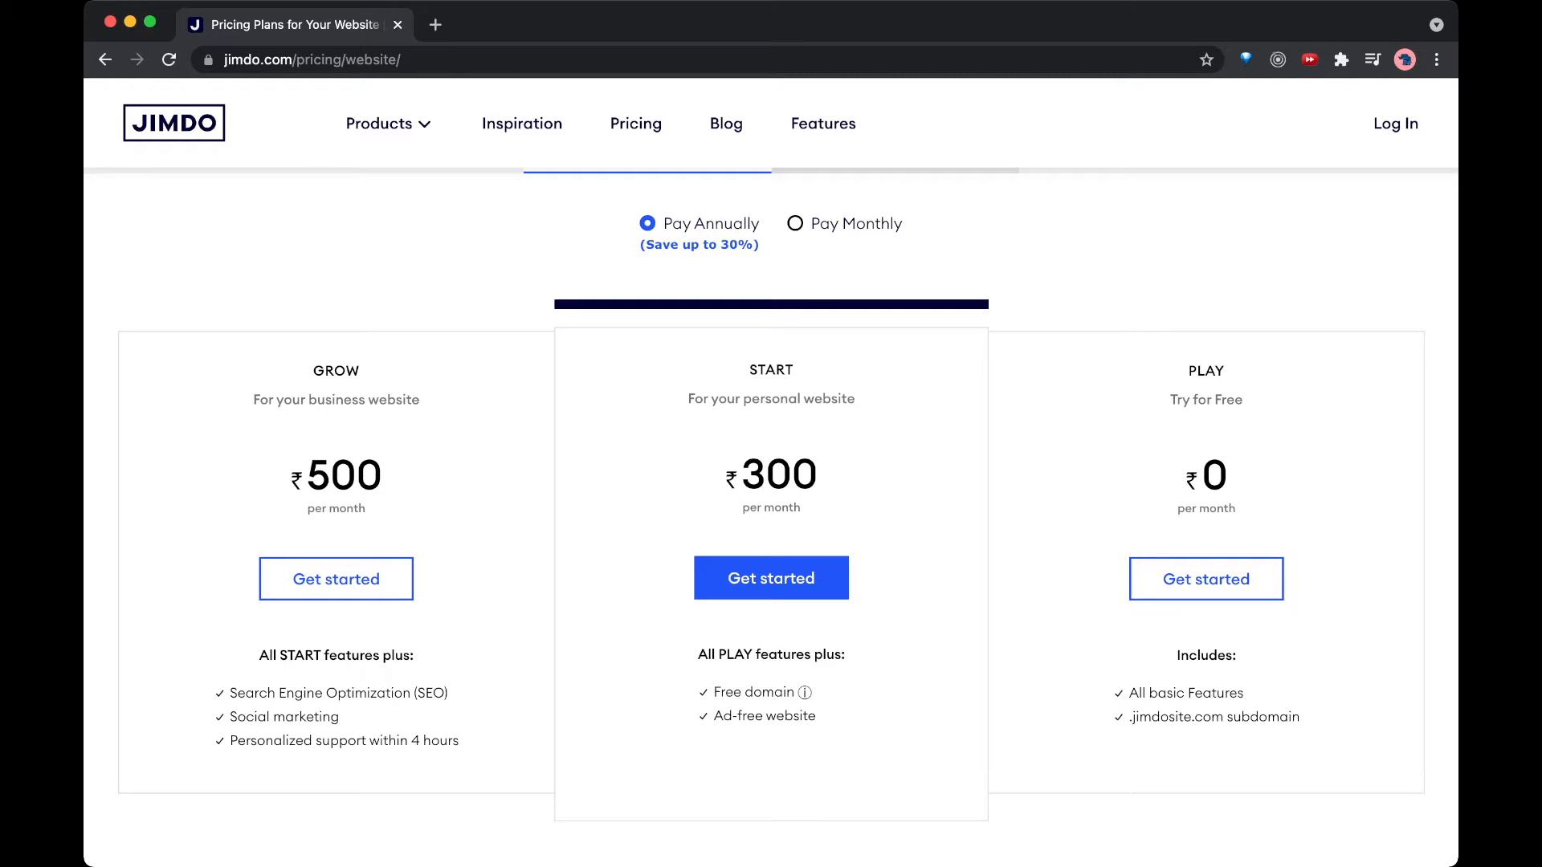
scroll(771, 514, "up", 1)
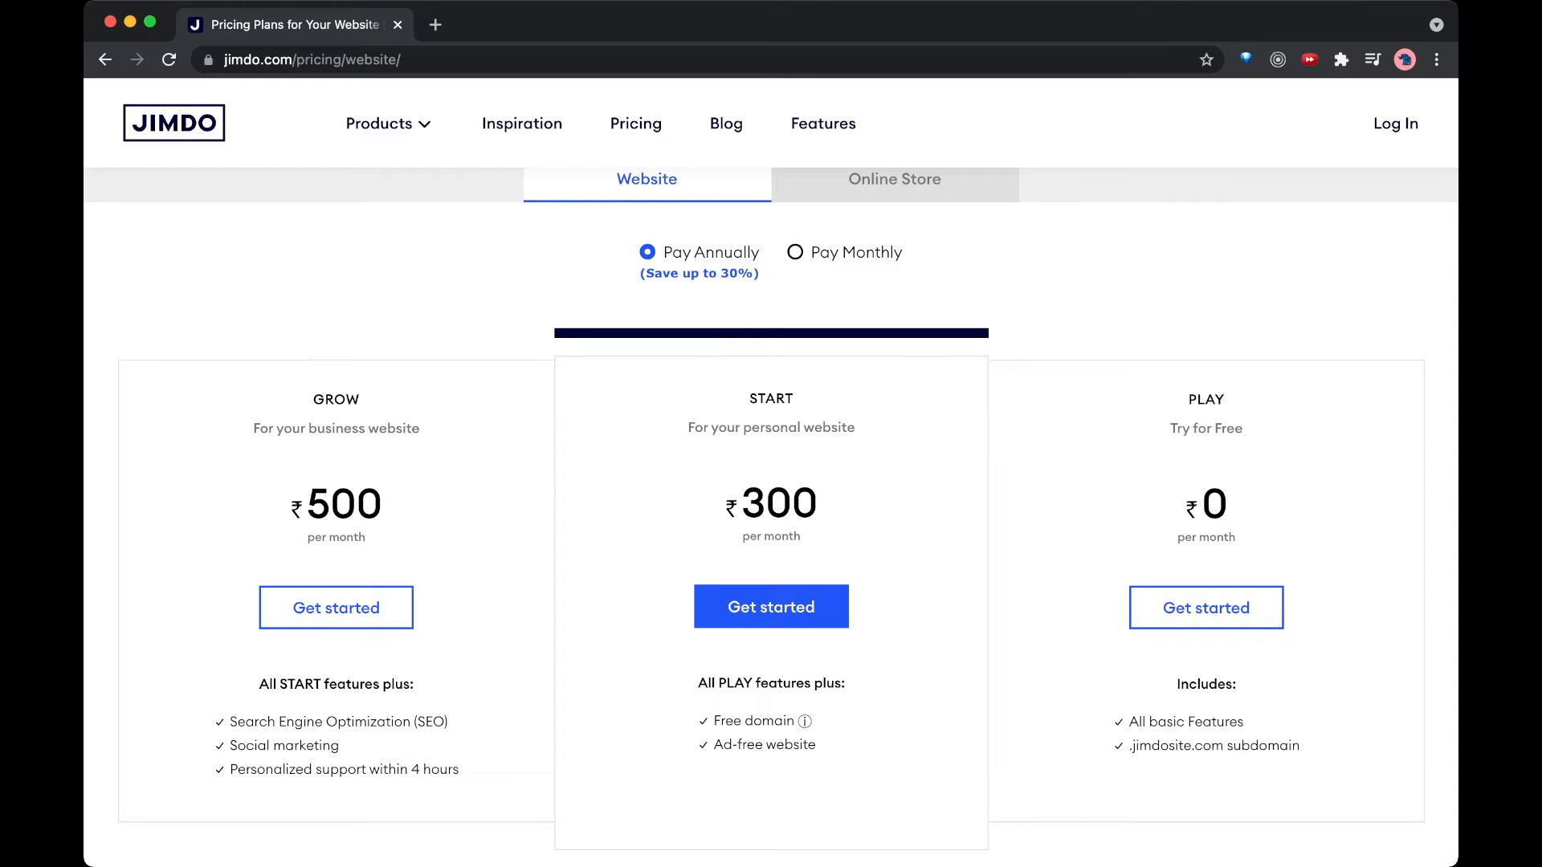
scroll(771, 486, "up", 1)
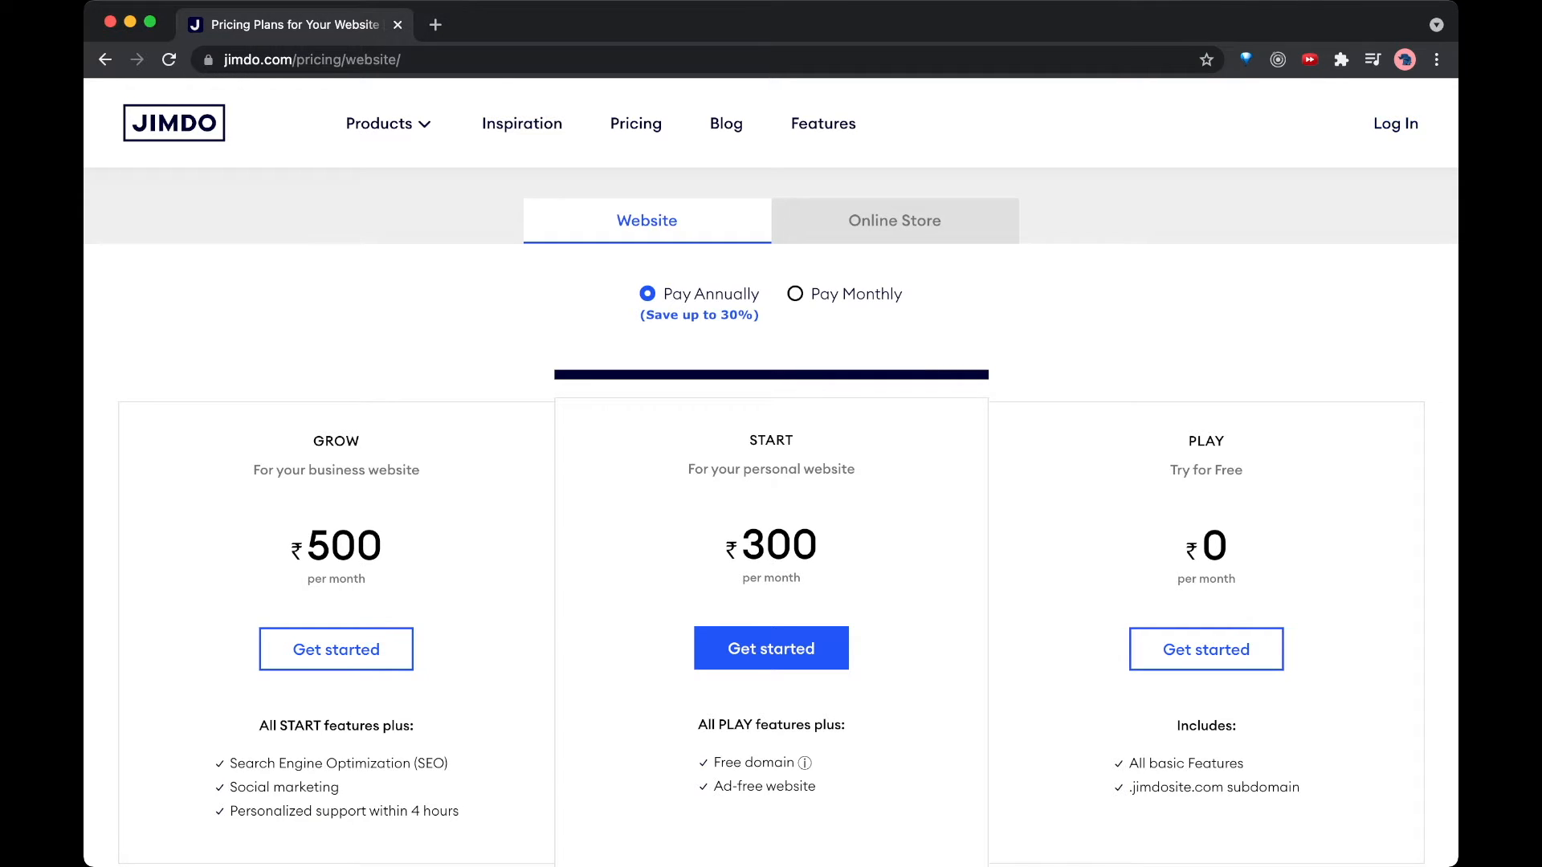
Step: Return to the Jimdo homepage, log in, and accept the terms of service with marketing emails unticked
left_click(174, 123)
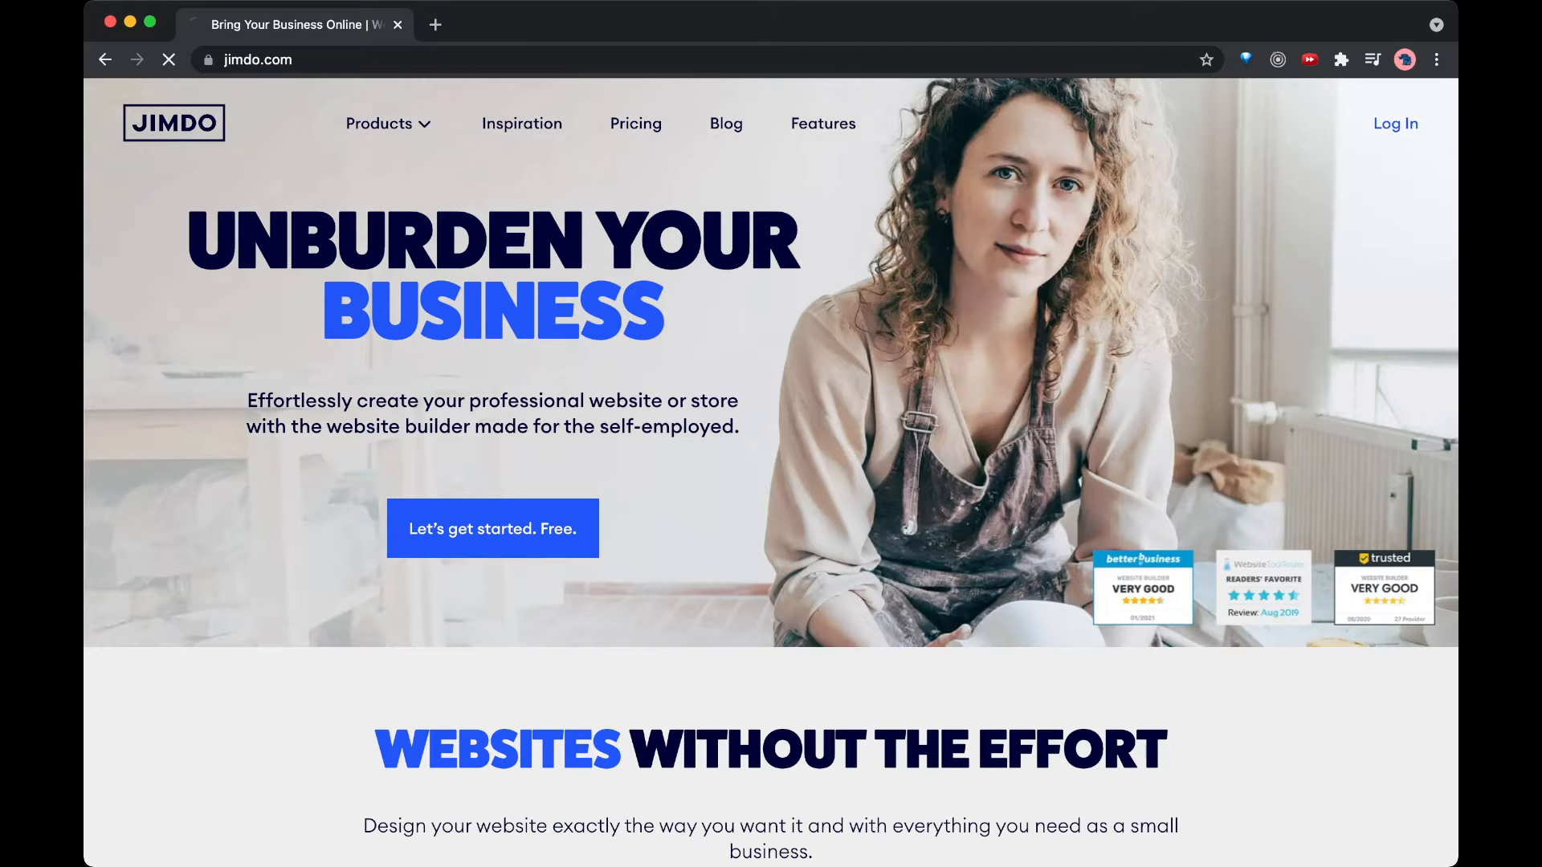
left_click(1395, 122)
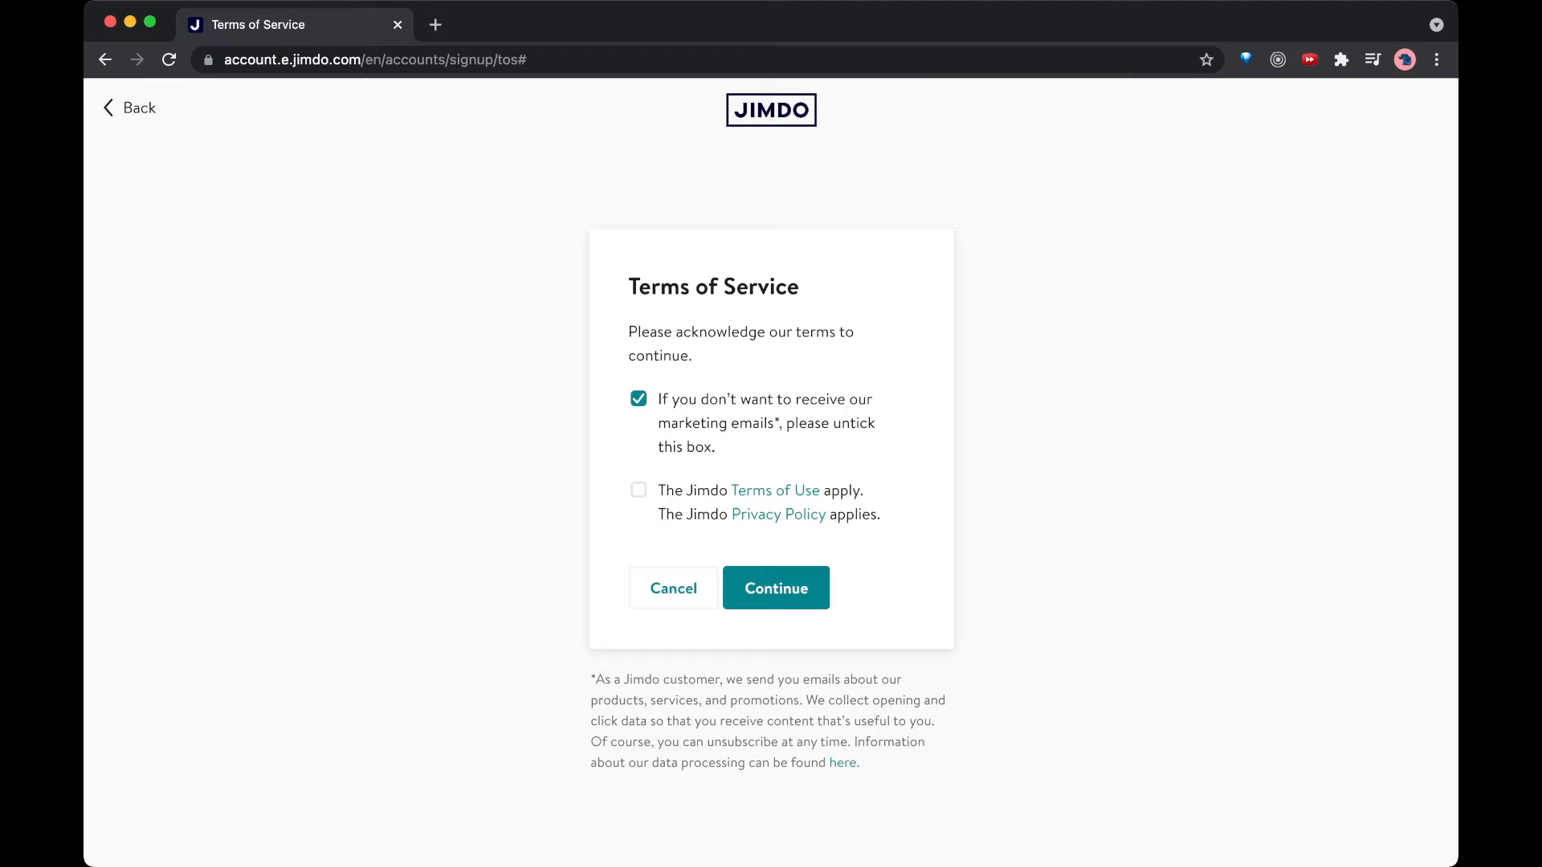
left_click(639, 490)
left_click(639, 399)
left_click(775, 588)
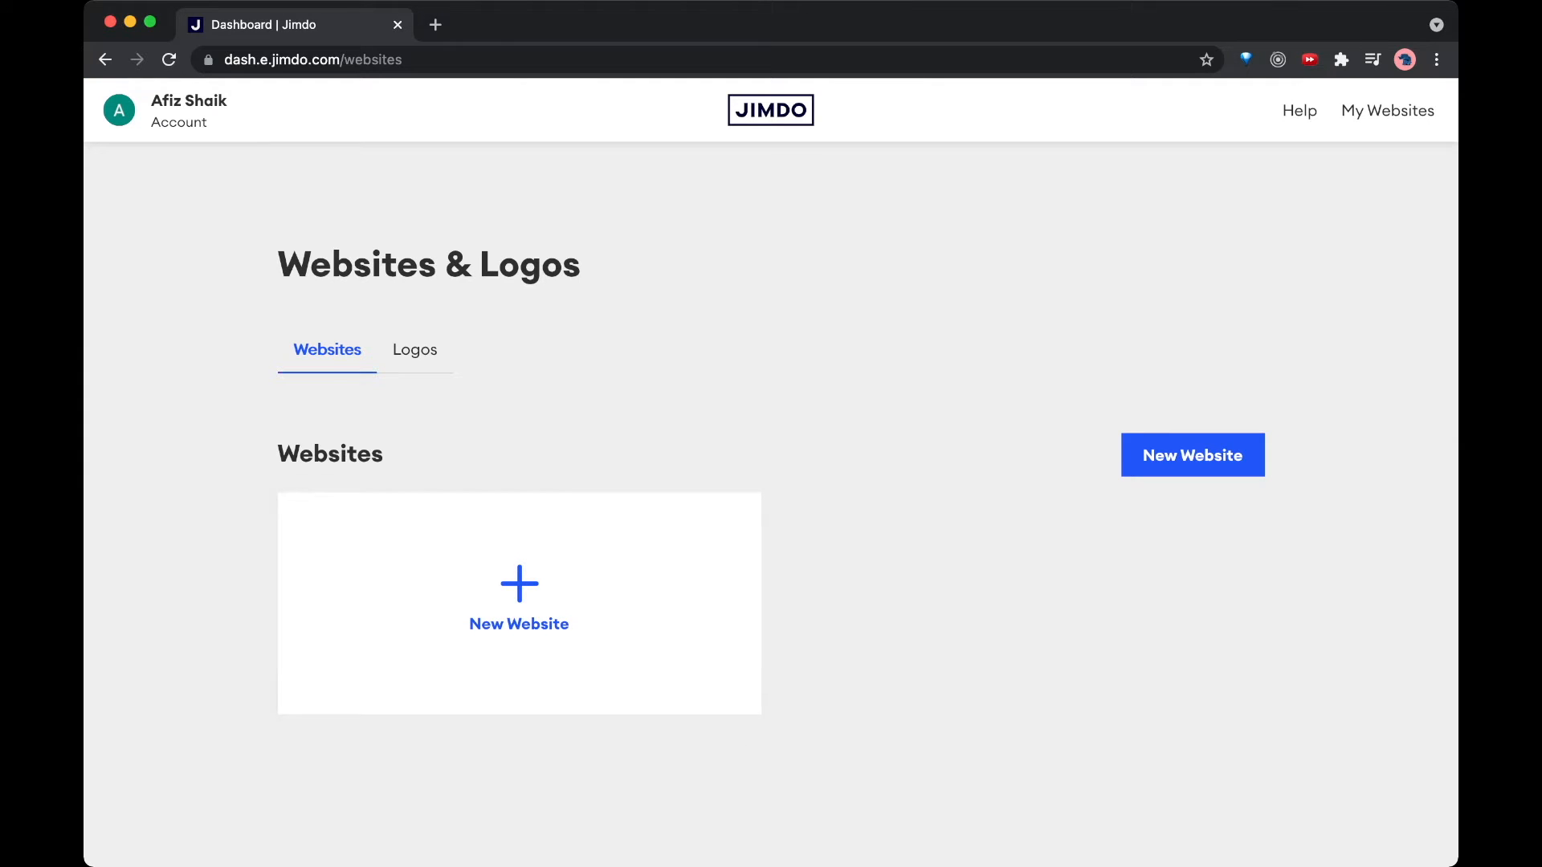
Step: Check the Logos section of the dashboard, then start a new website with the no-coding-required option
left_click(415, 350)
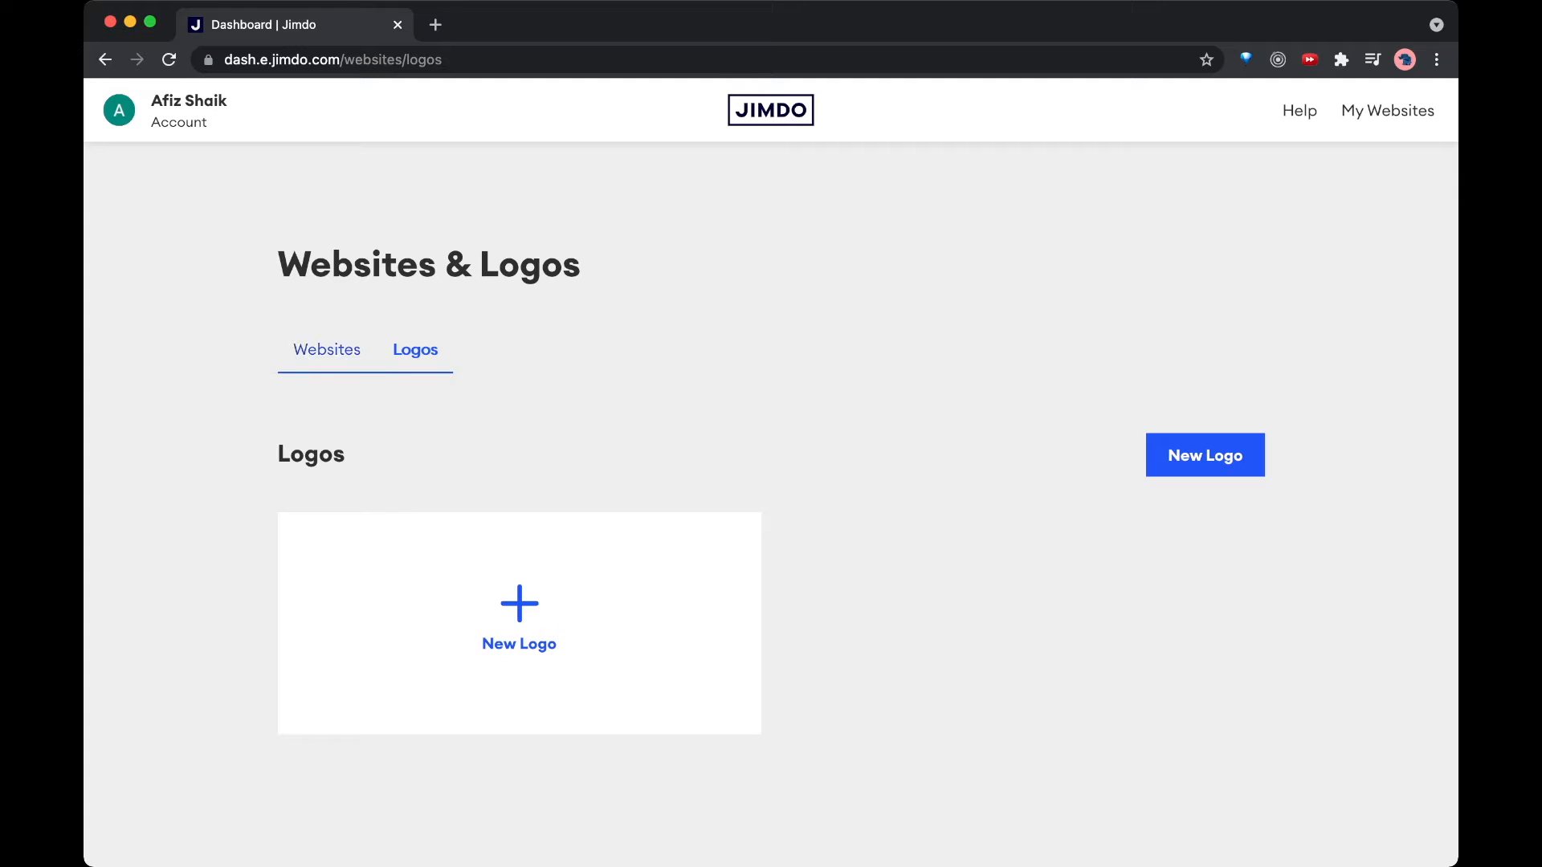
left_click(327, 350)
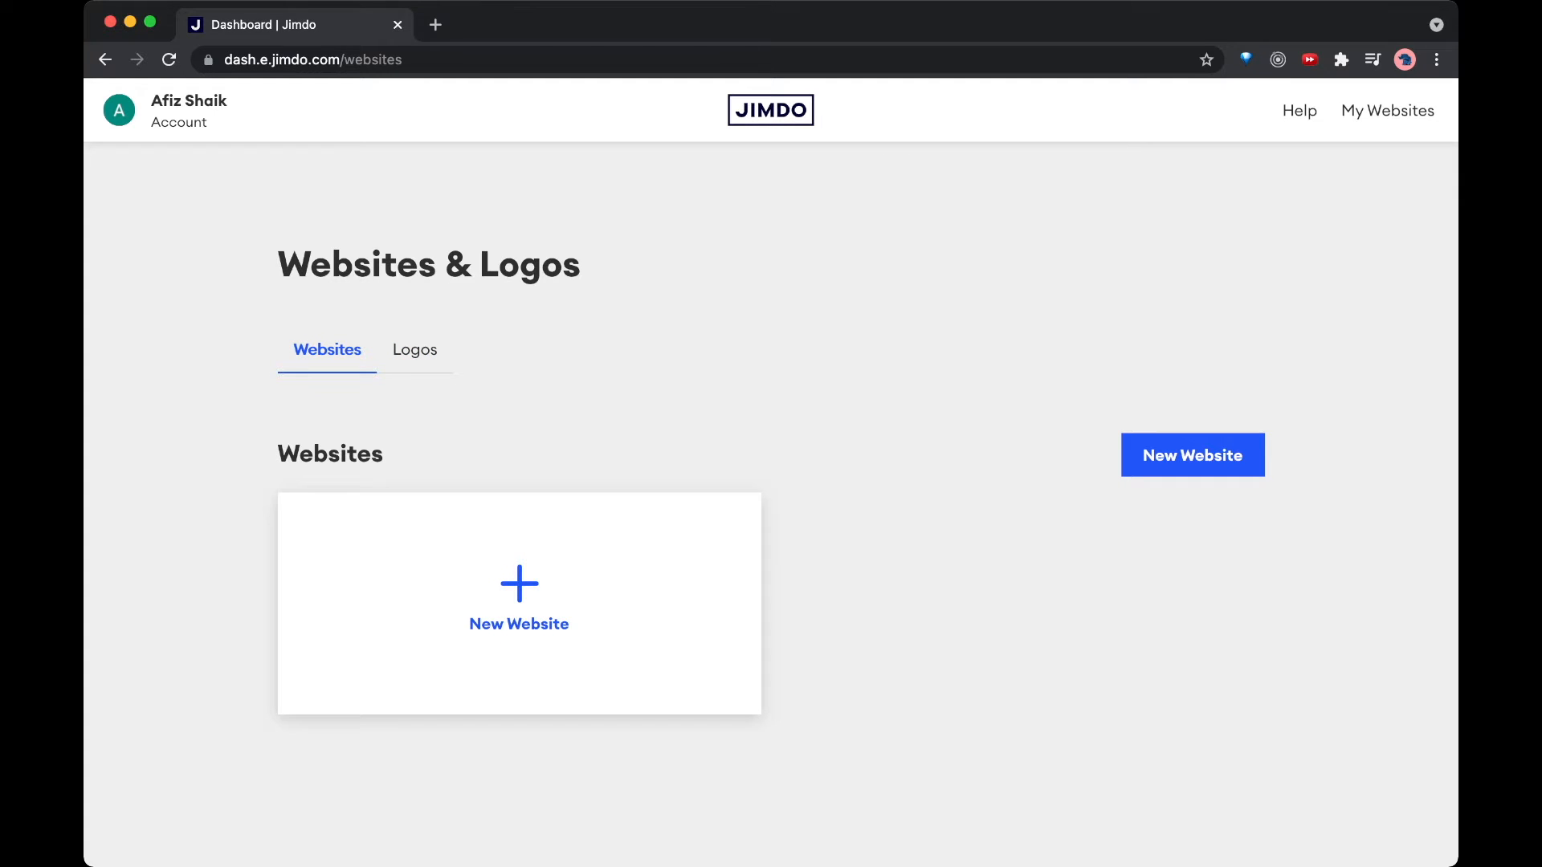
left_click(519, 604)
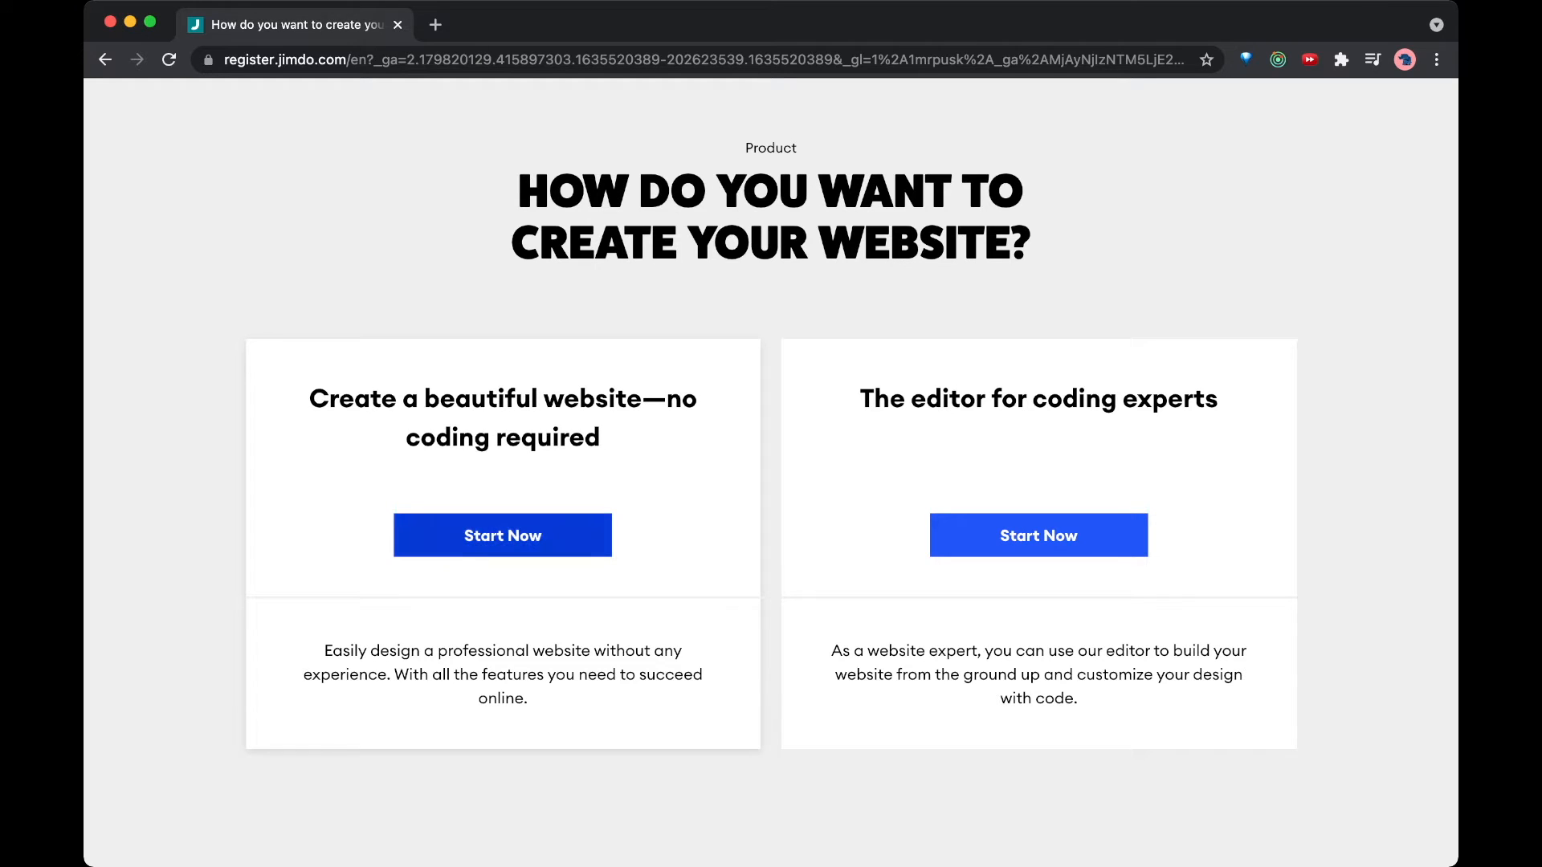
left_click(503, 536)
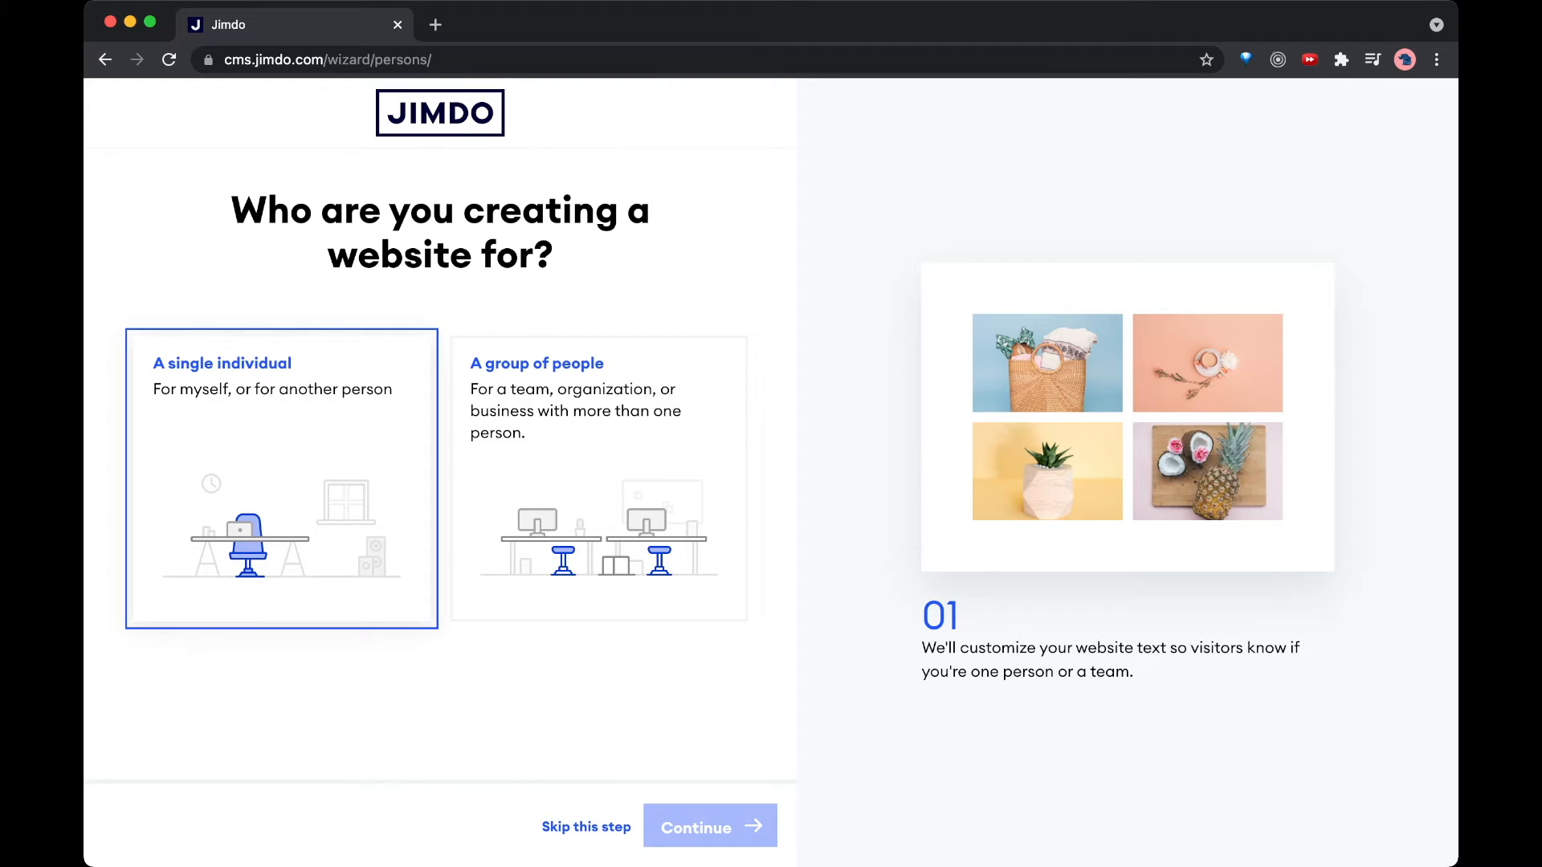
Step: Set the website as for a single individual and its purpose as a project that might turn into a business
left_click(282, 478)
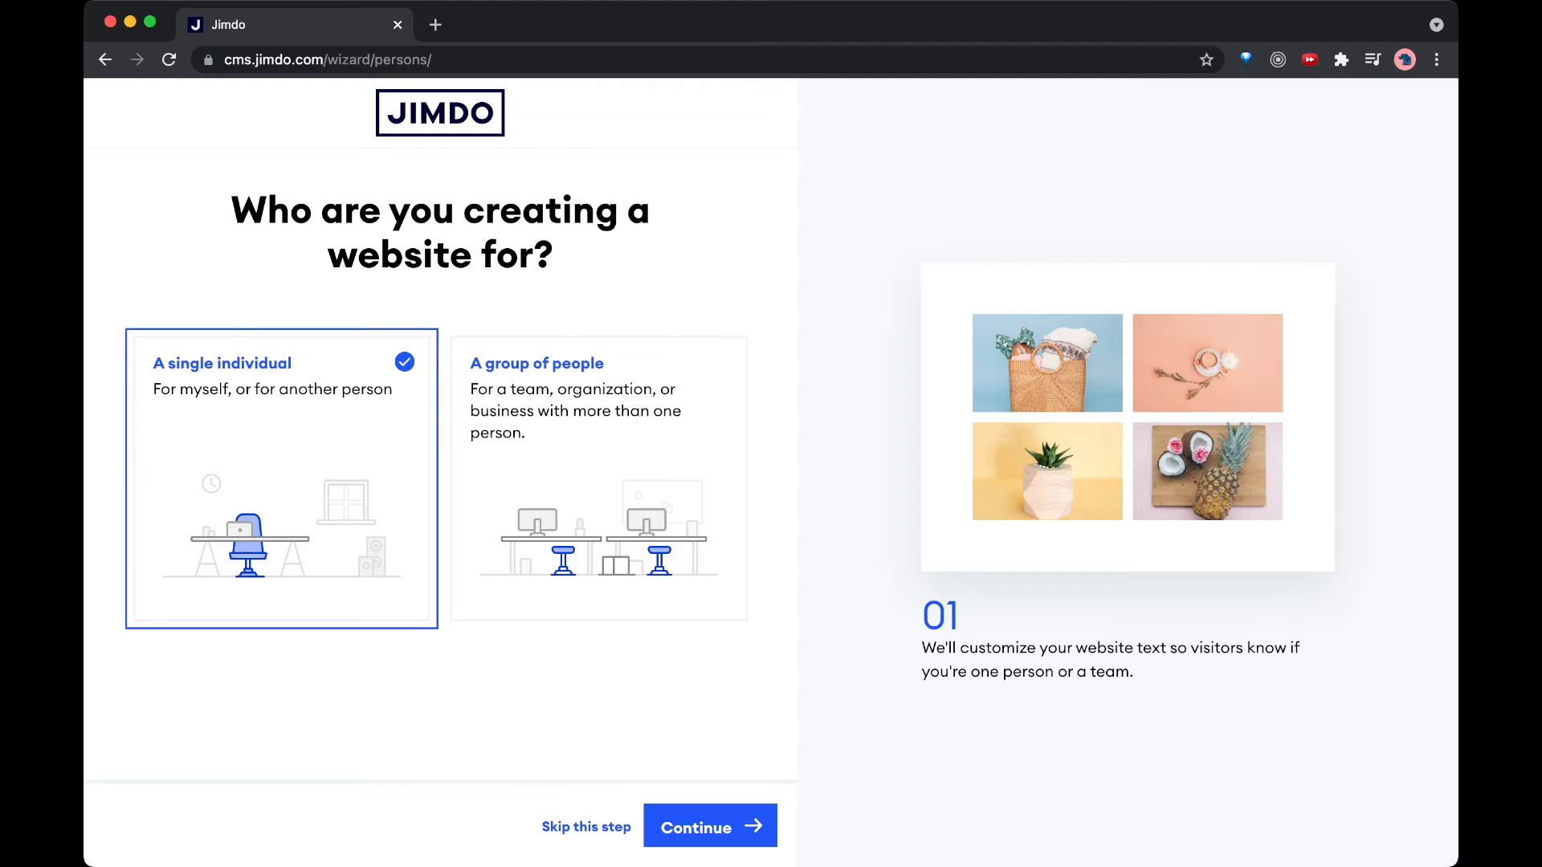
left_click(710, 826)
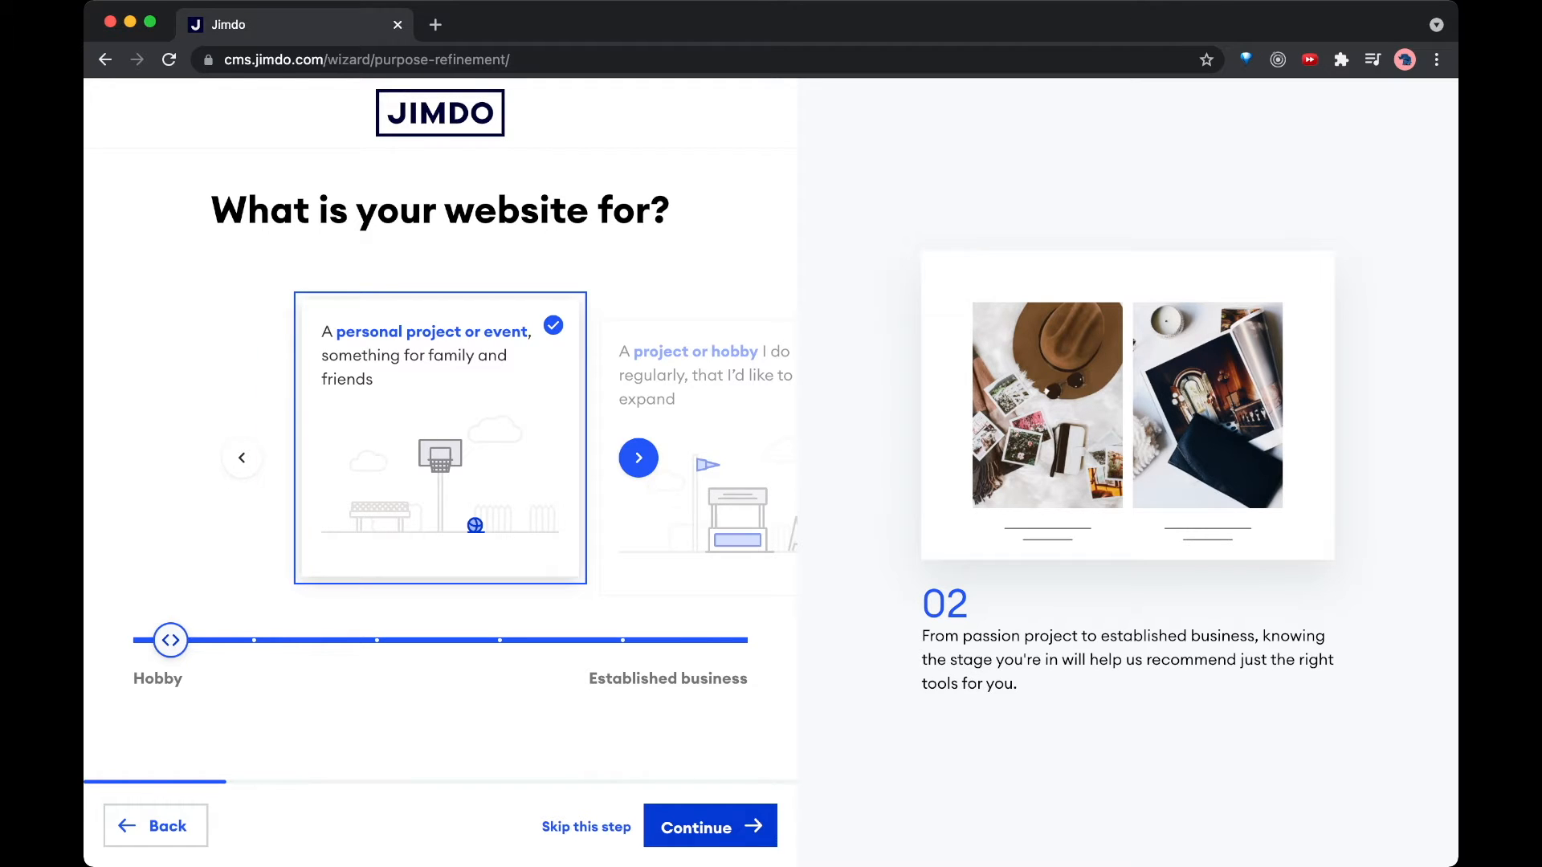
left_click(638, 457)
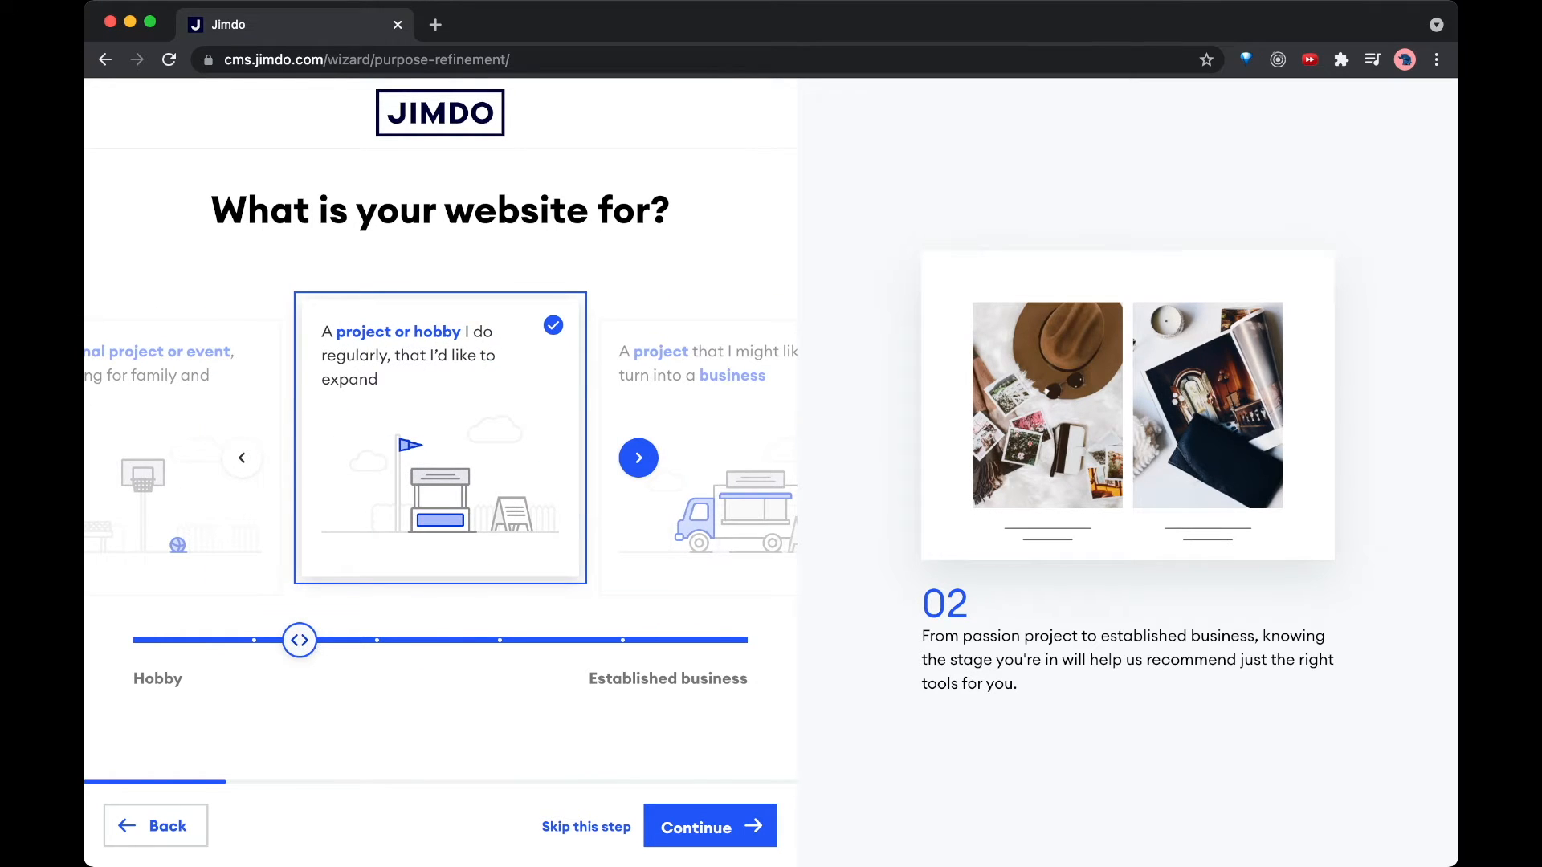
left_click(638, 458)
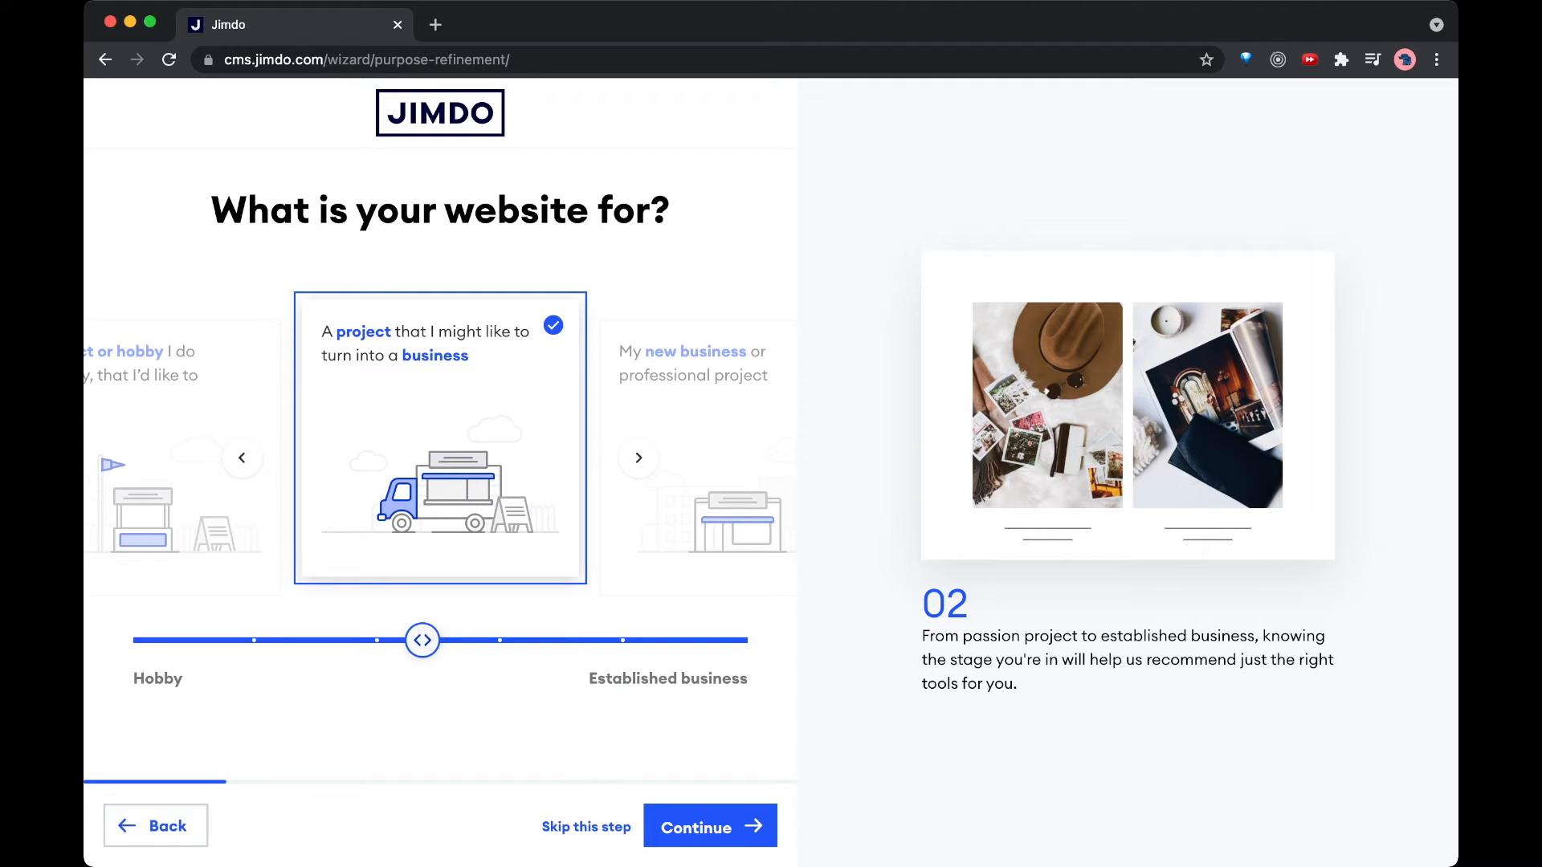
left_click(710, 827)
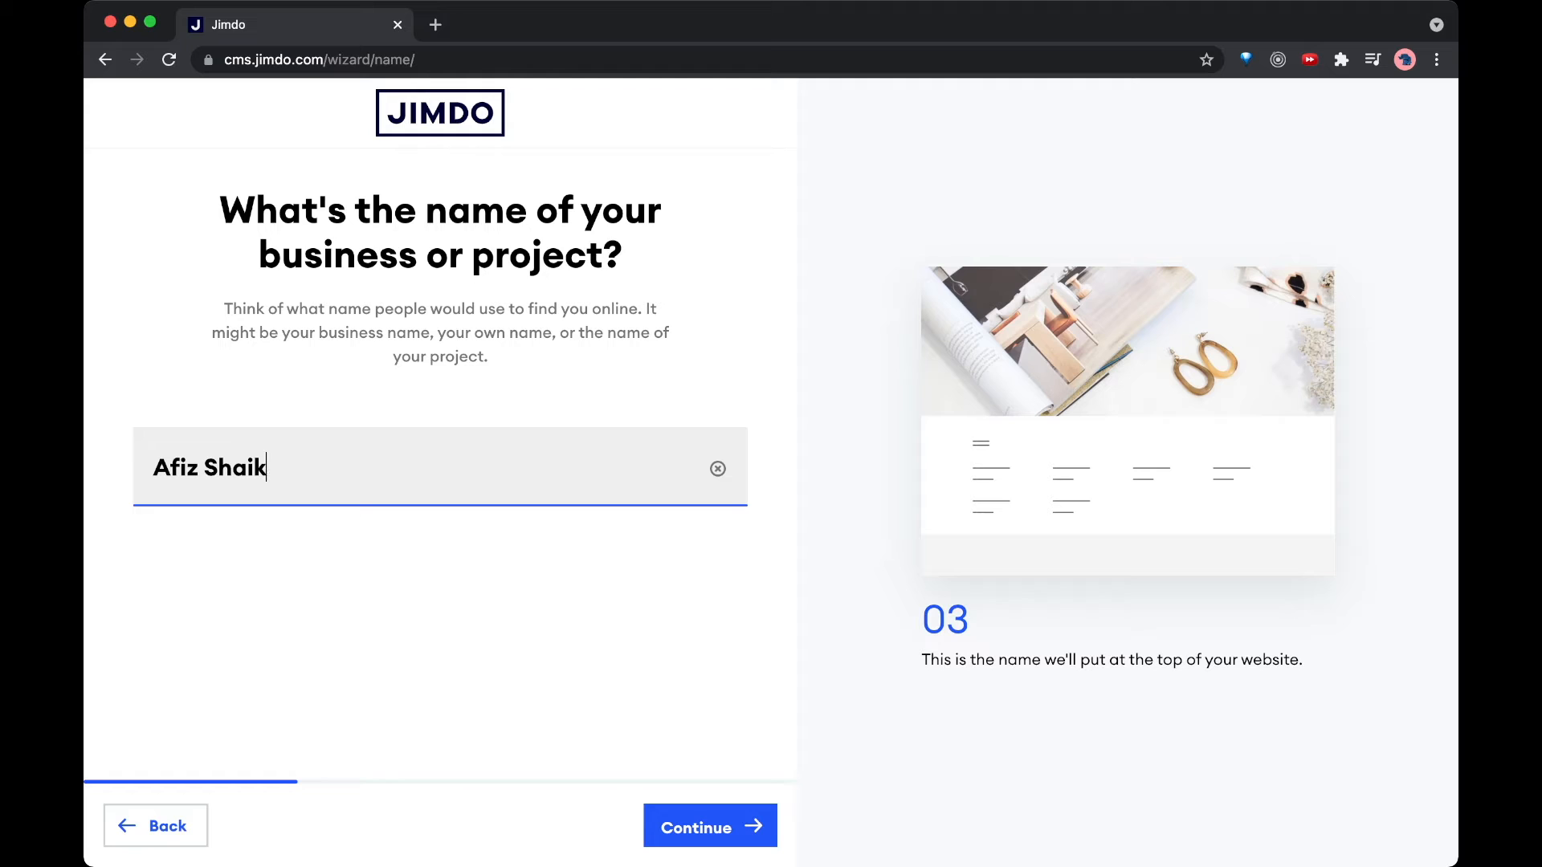
Step: Replace the surname in the project name with "Tech" and skip the business listing selection
key("BackSpace")
key("BackSpace")
key("BackSpace")
key("BackSpace")
key("BackSpace")
type("Tech")
key("Return")
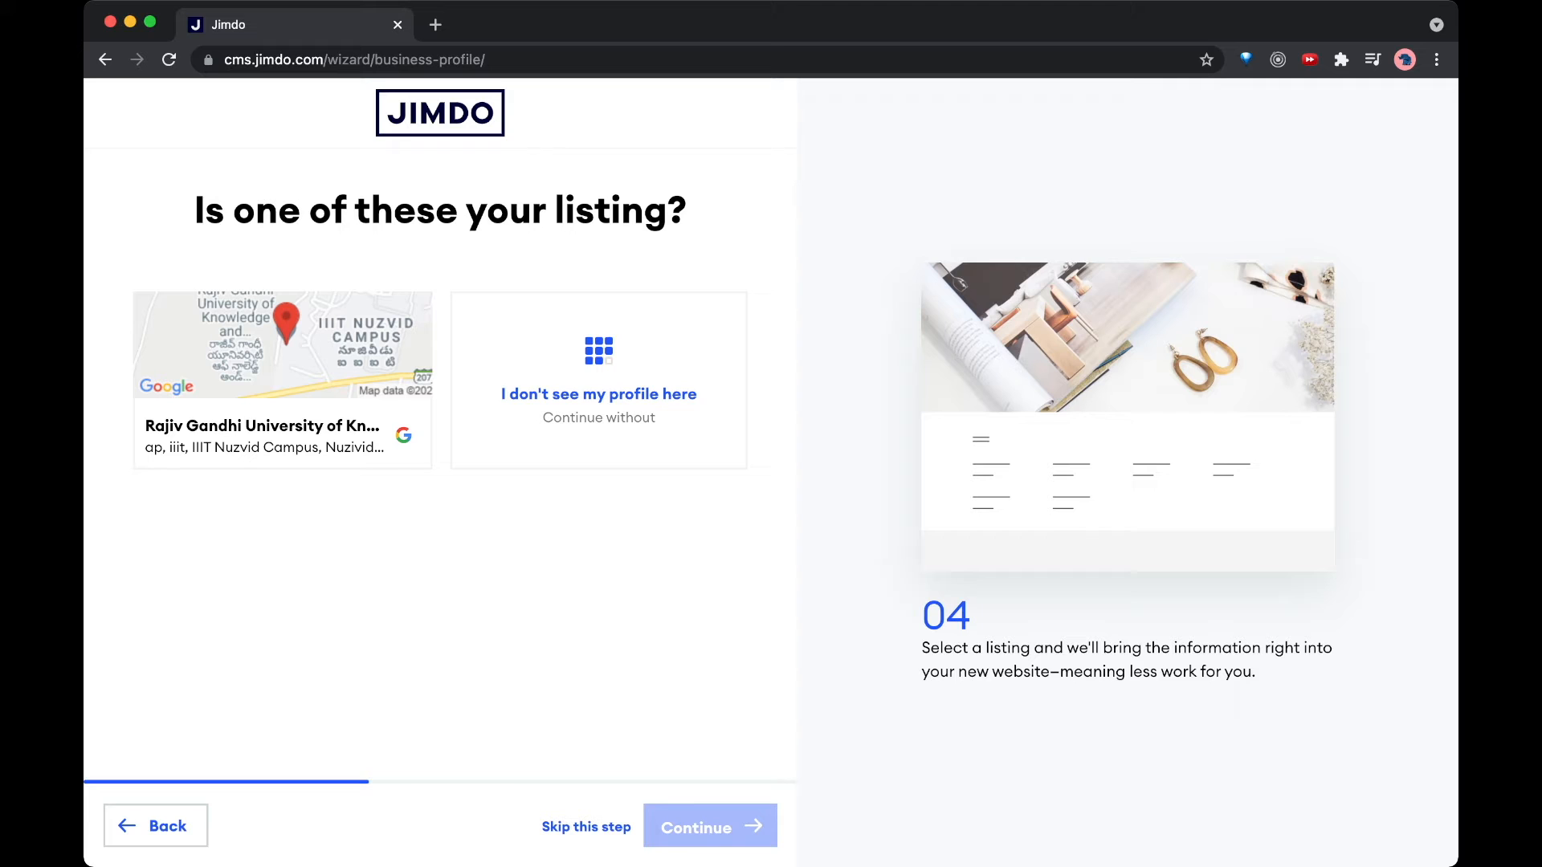
left_click(586, 827)
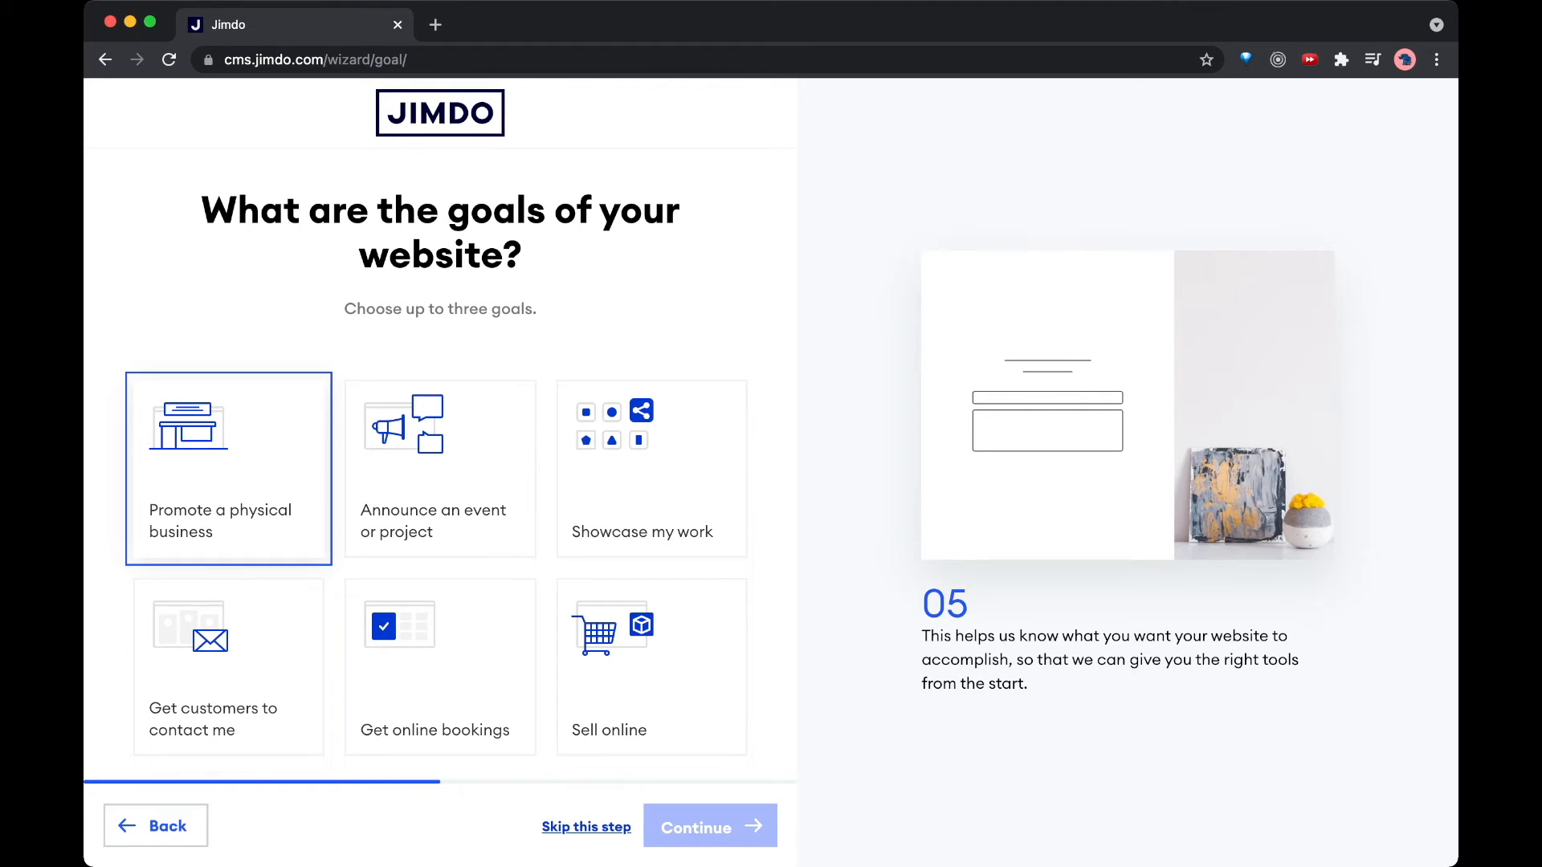
Step: Choose "Showcase my work" as the website goal and skip adding photos
scroll(229, 658, "down", 1)
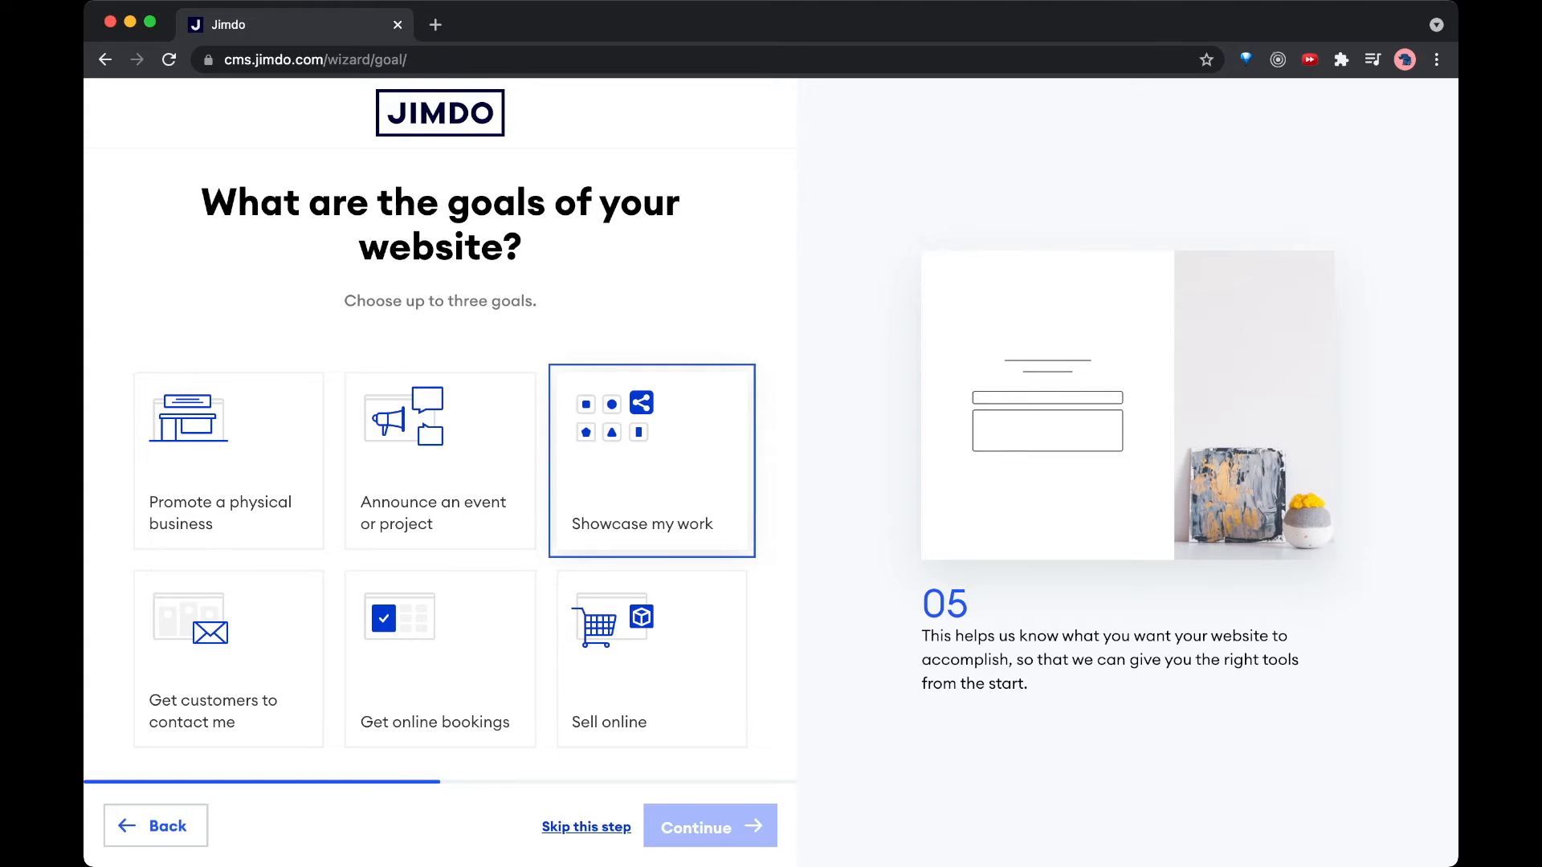
left_click(651, 461)
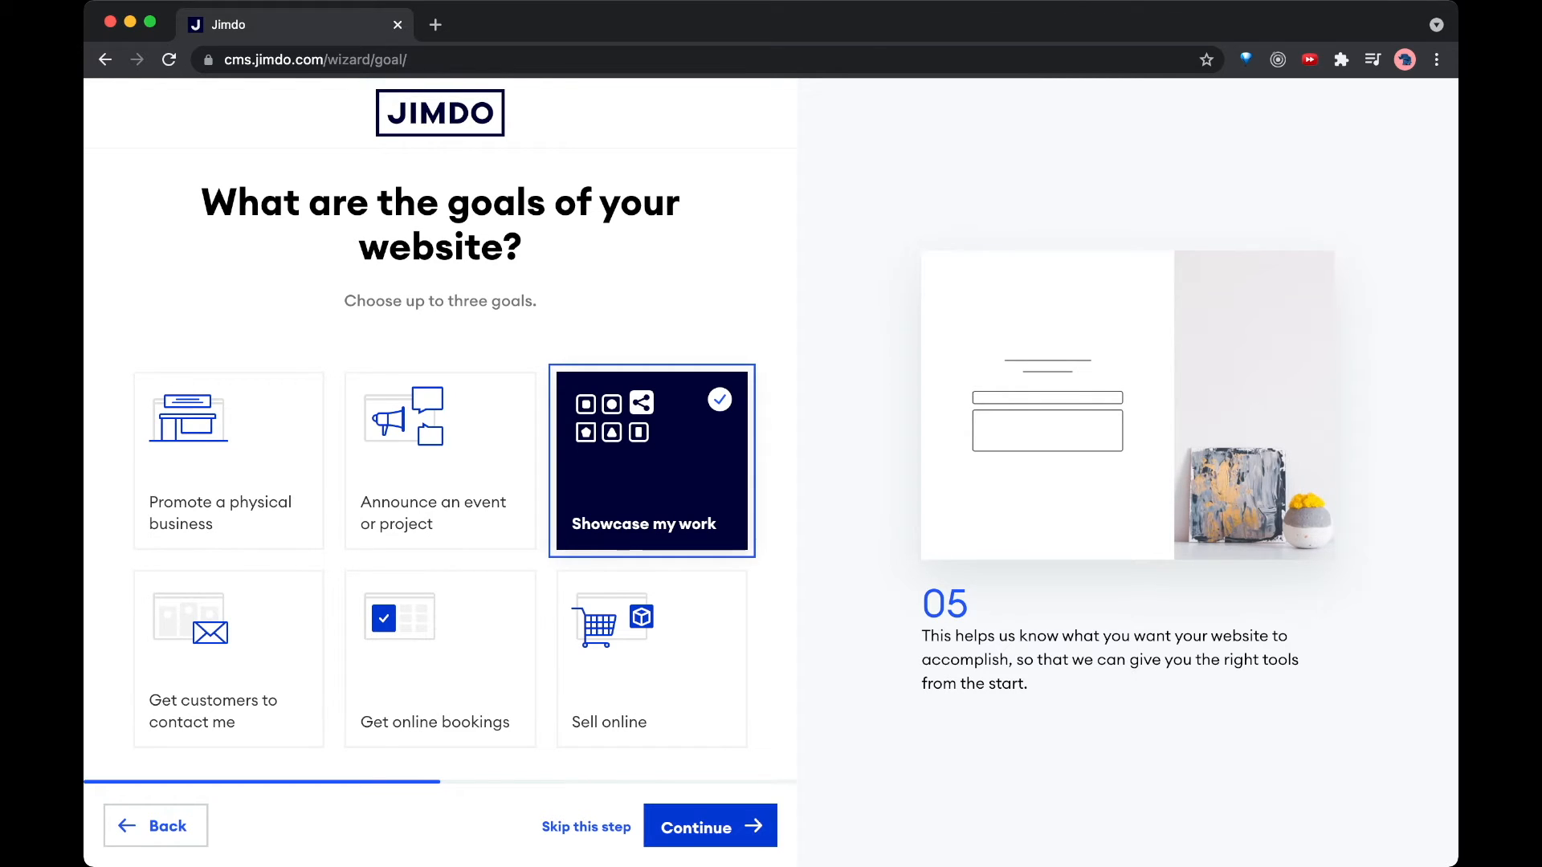
left_click(710, 826)
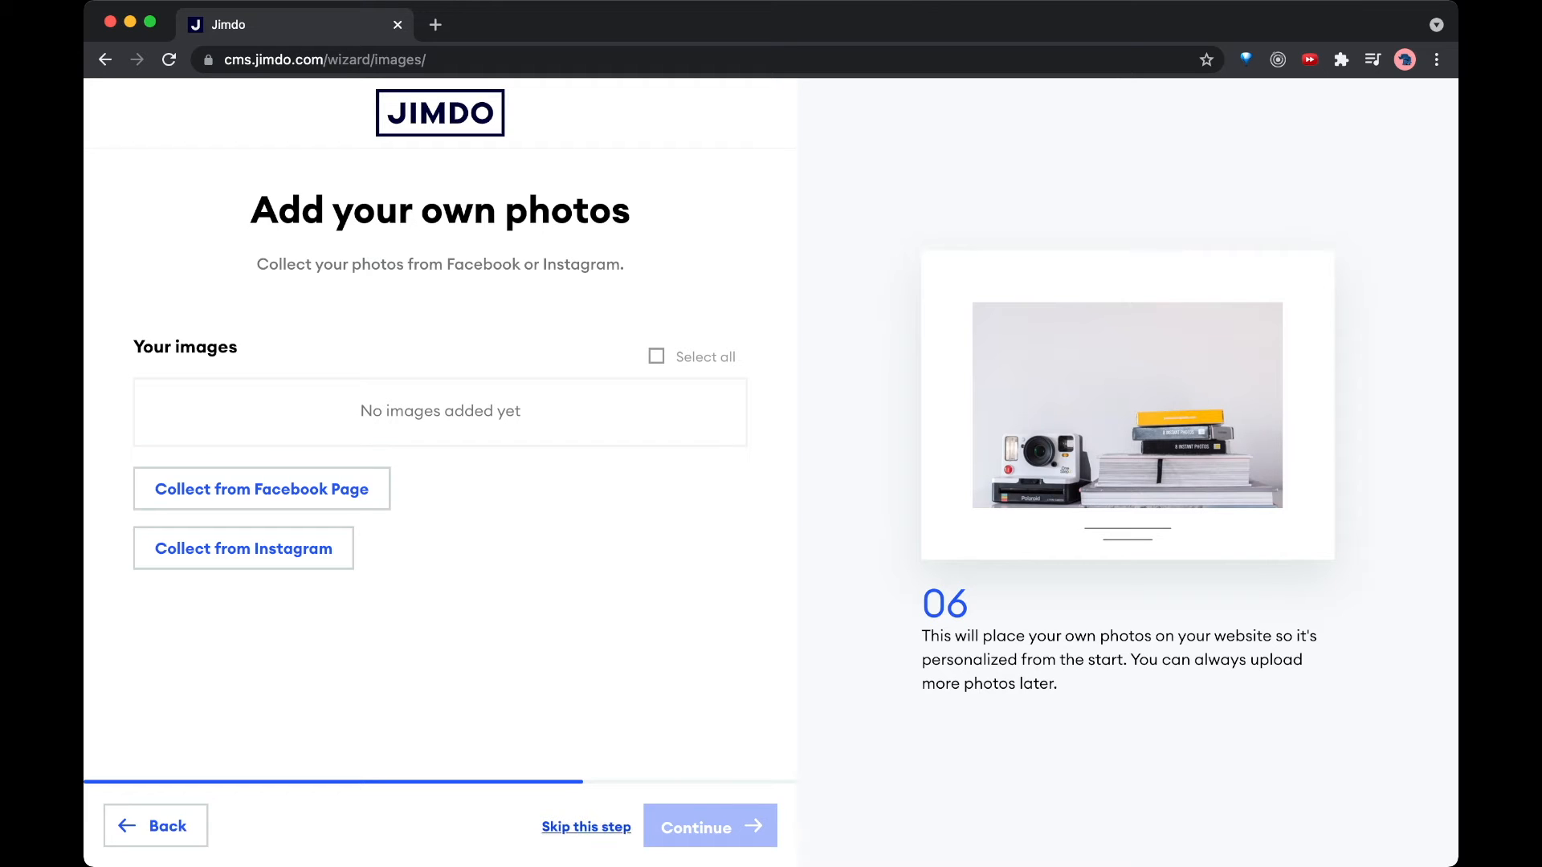
left_click(587, 826)
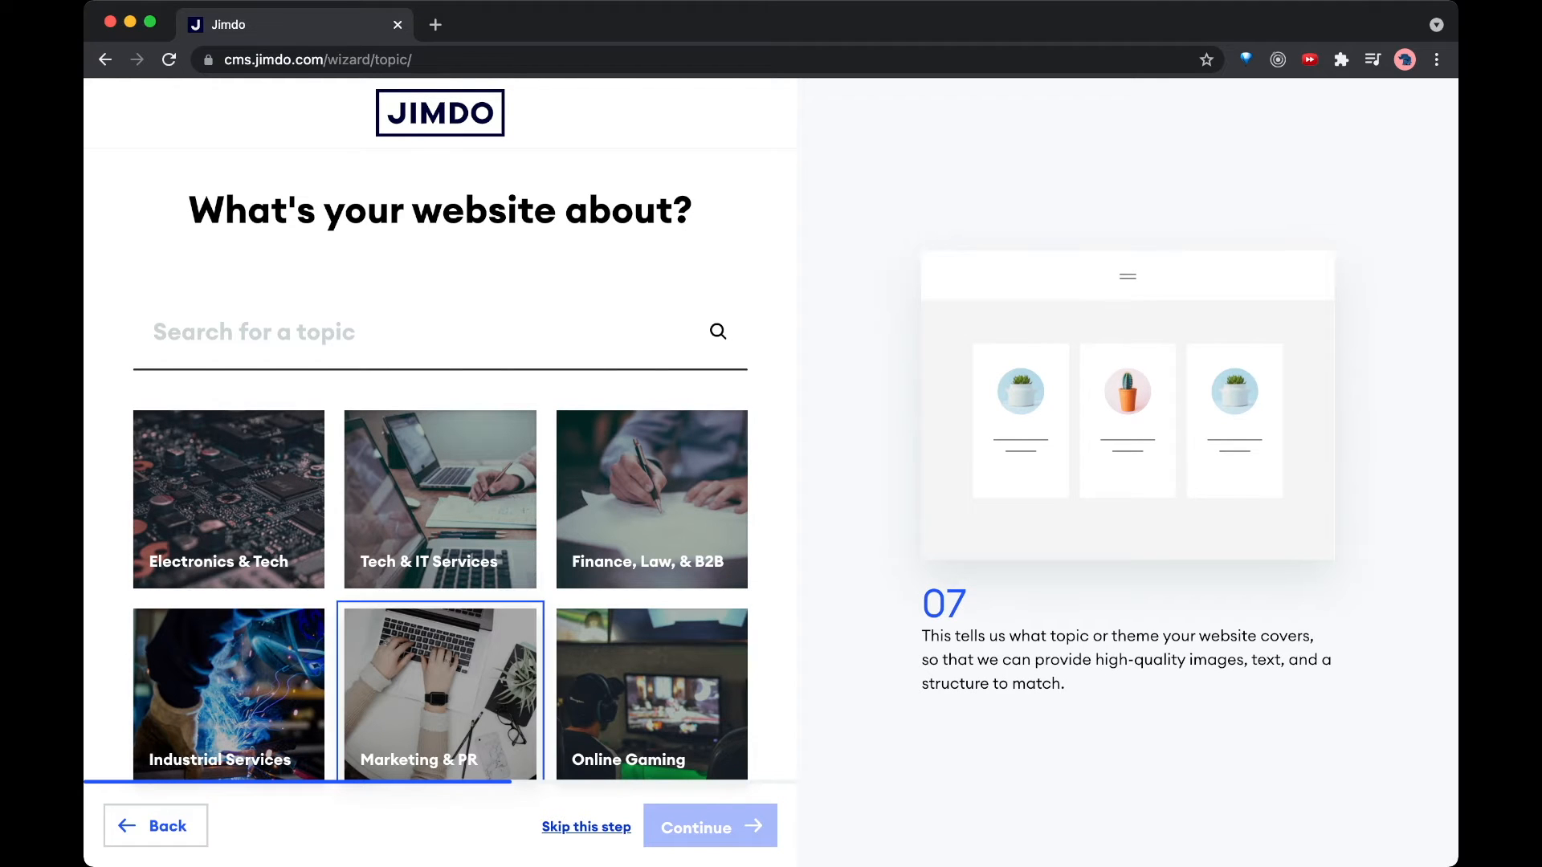
Step: Choose Tech & IT Services as the website topic and continue to the style selection
scroll(440, 683, "down", 1)
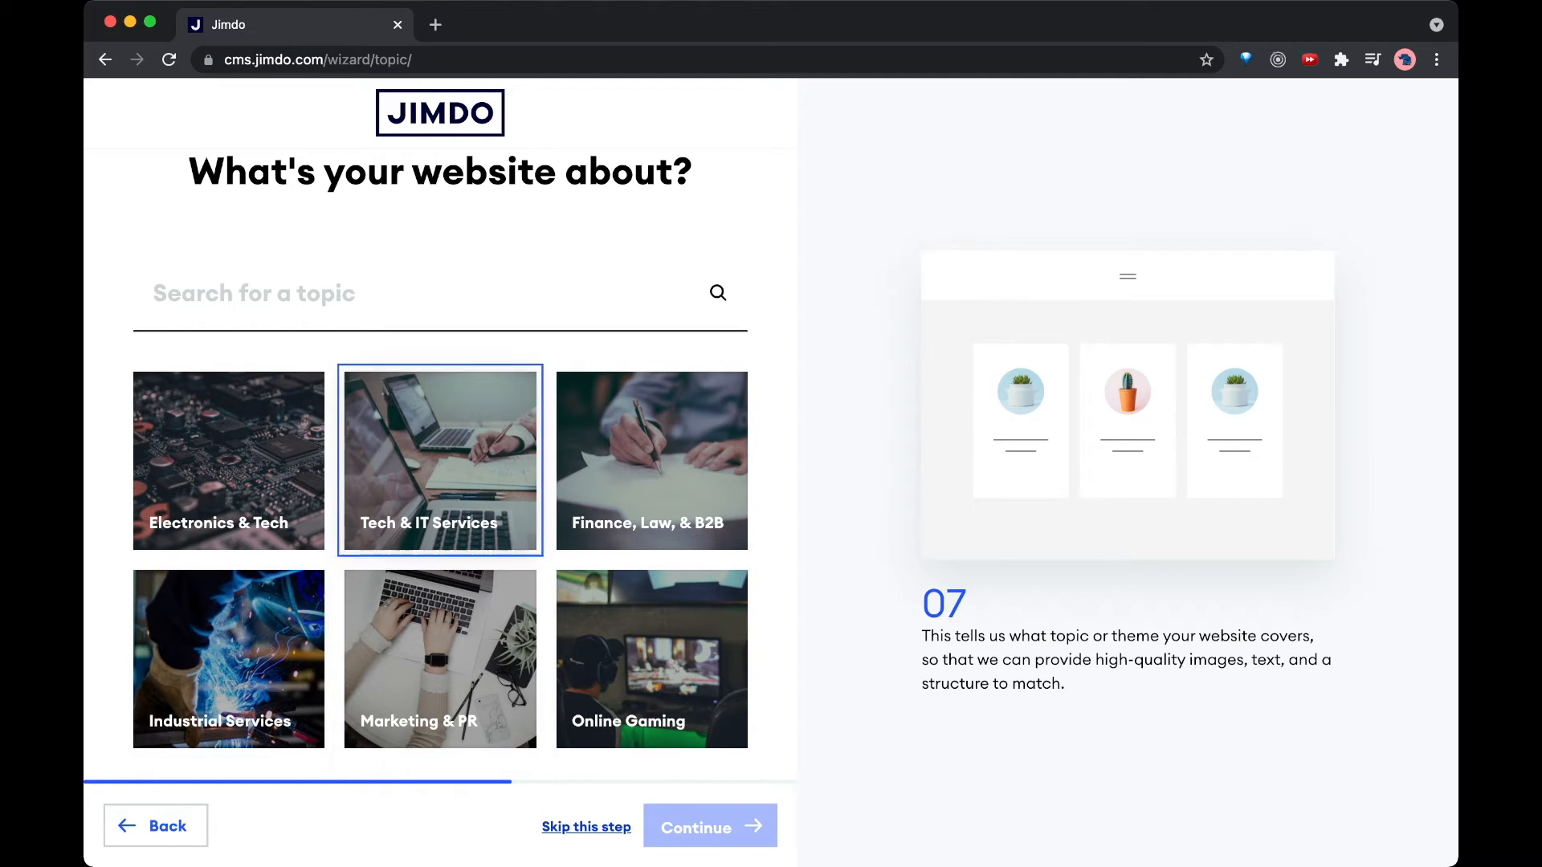
left_click(440, 474)
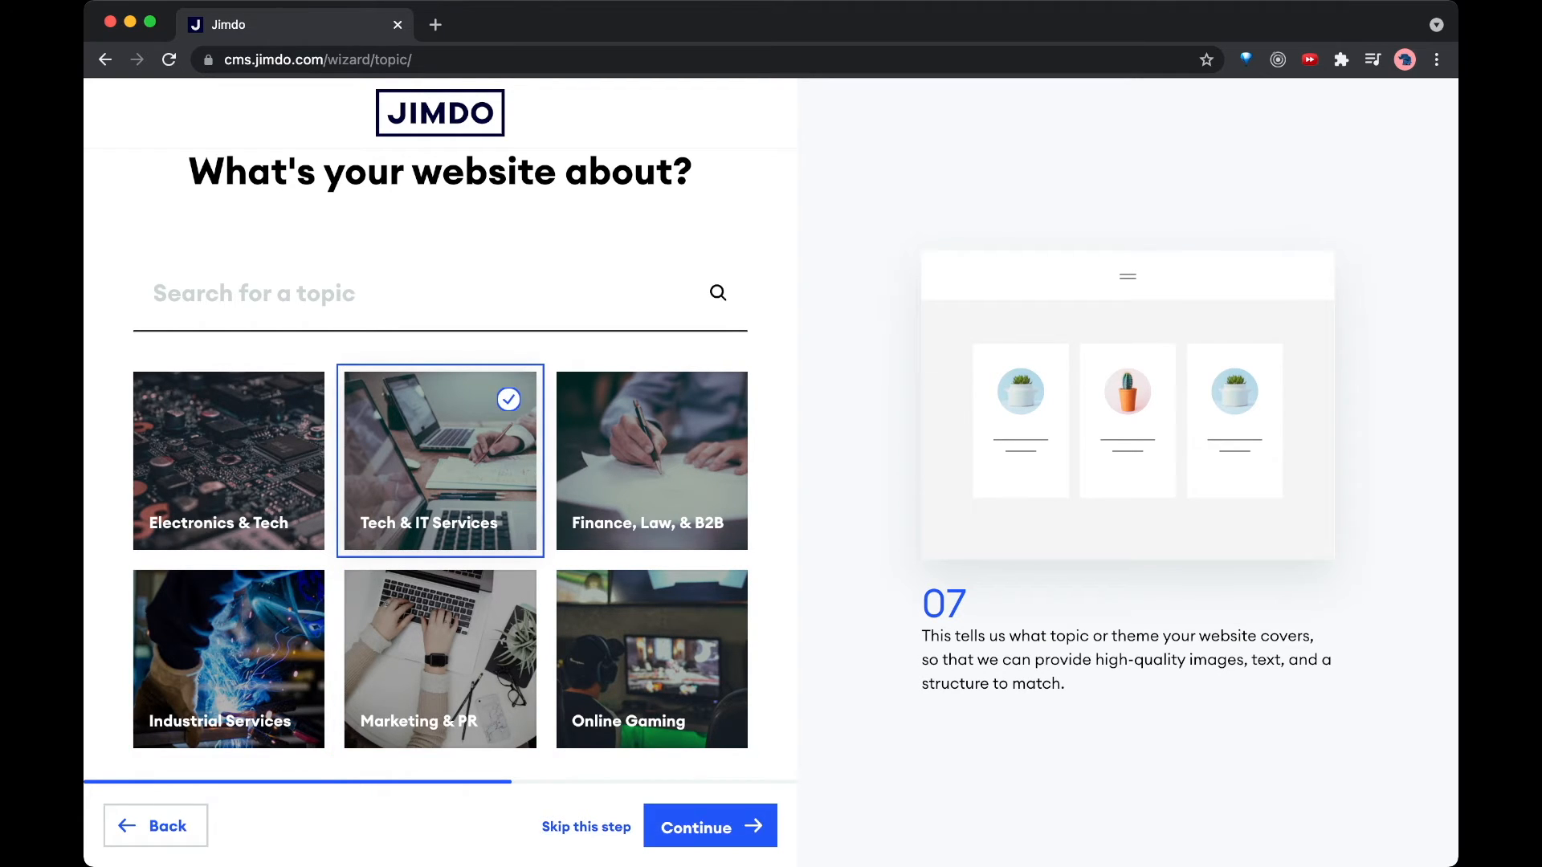
left_click(710, 826)
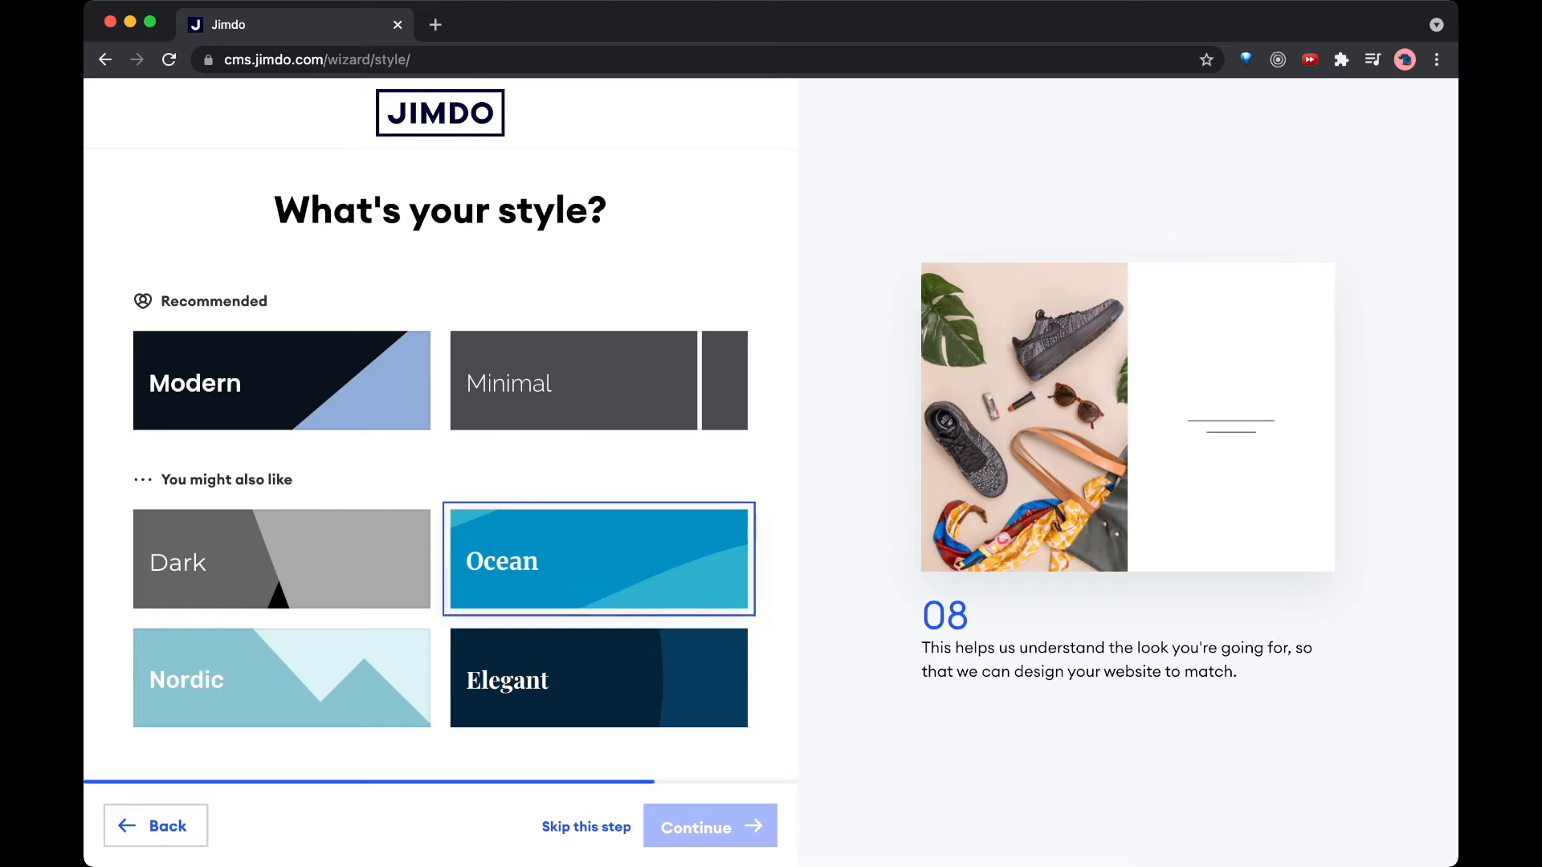
Step: Choose the Modern style and the recommended pale pink and dark maroon color palette
left_click(281, 381)
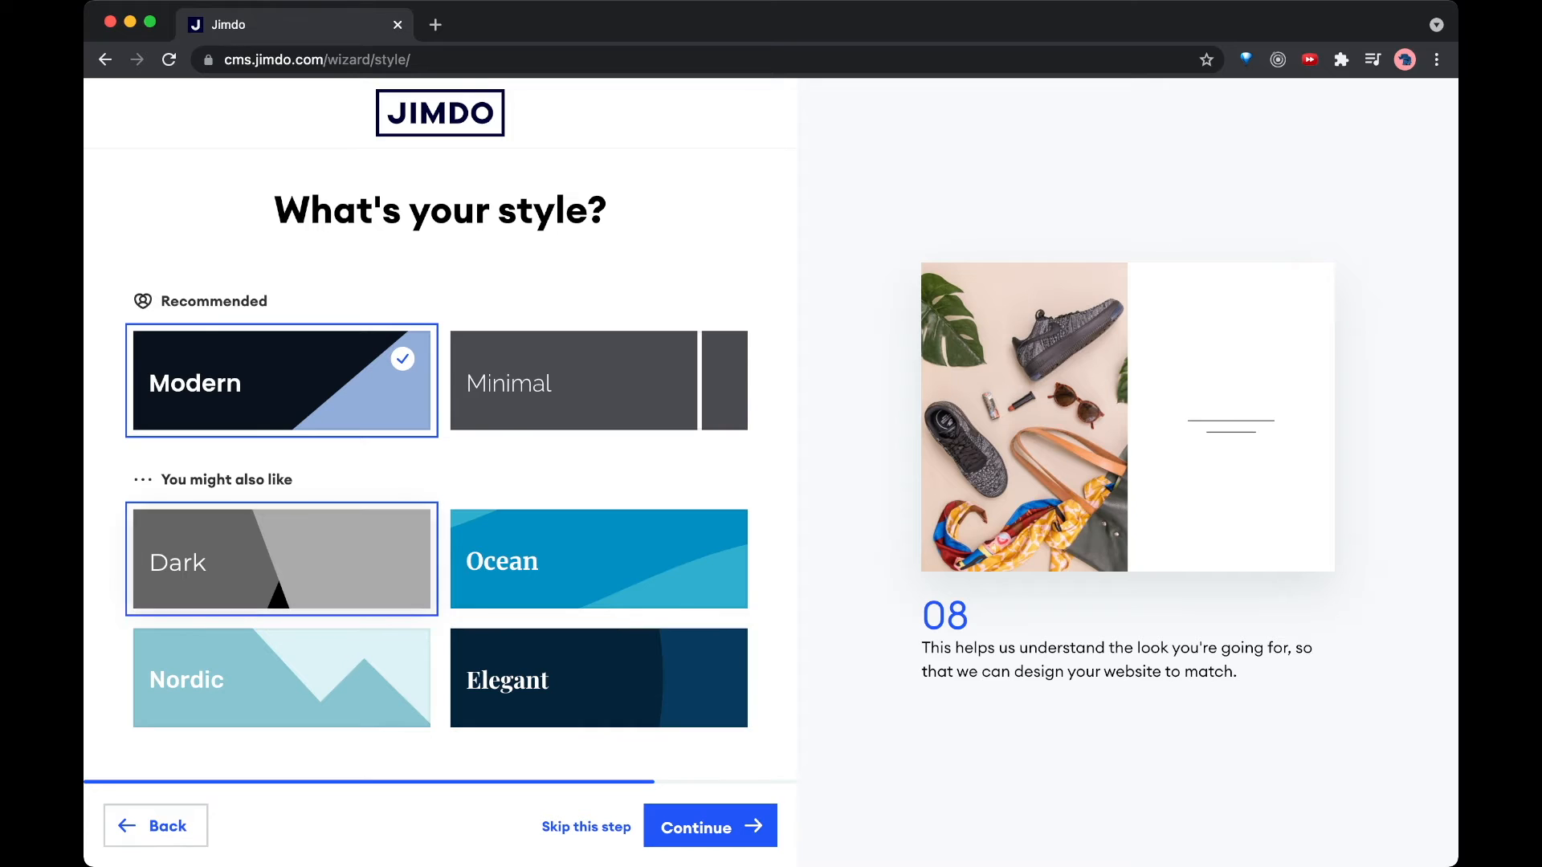
left_click(710, 826)
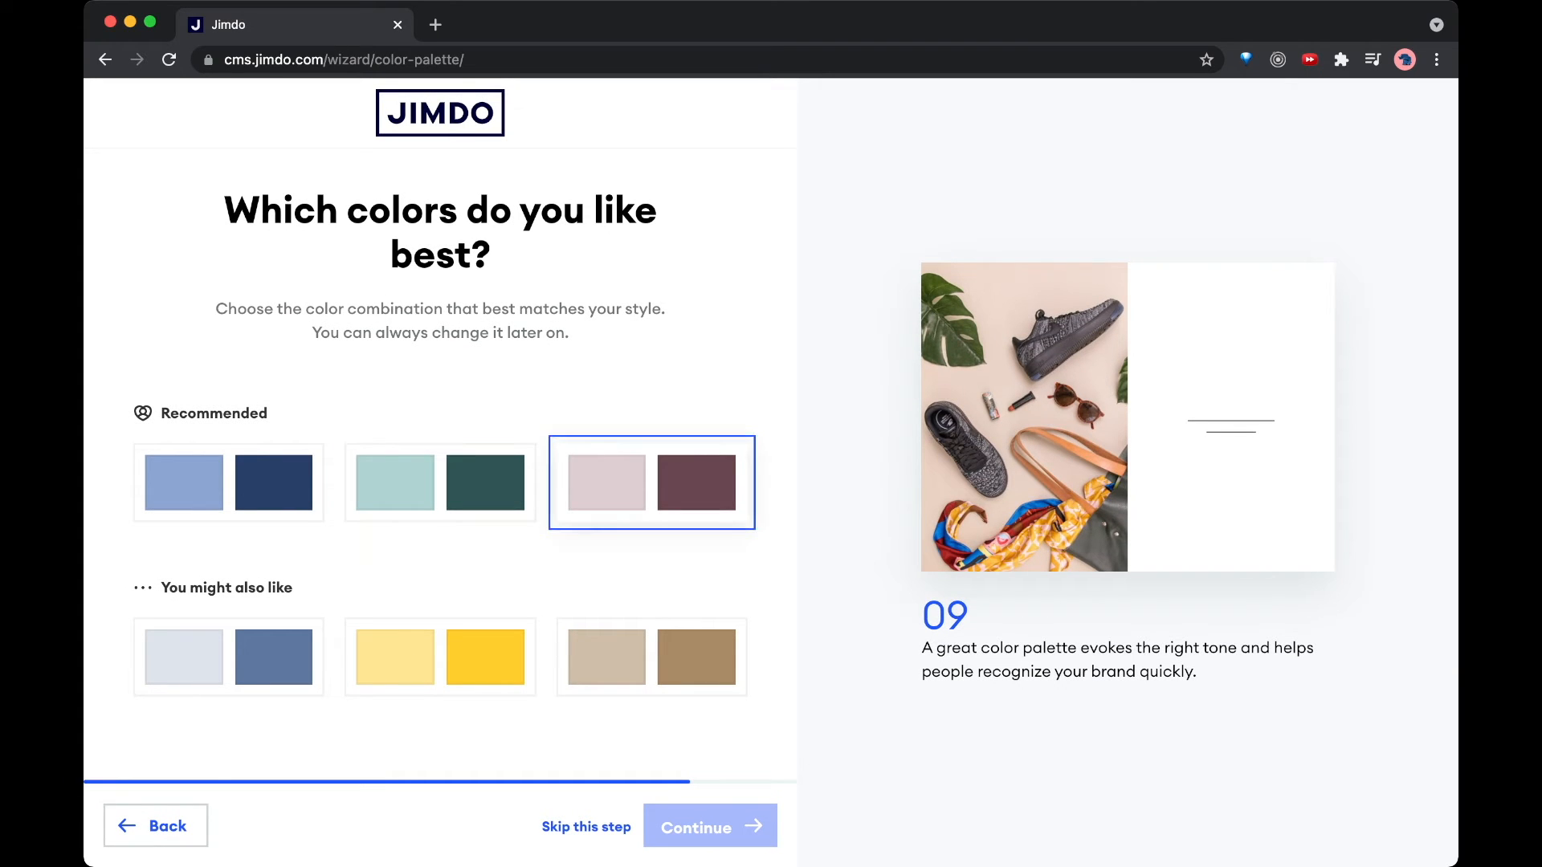
left_click(651, 483)
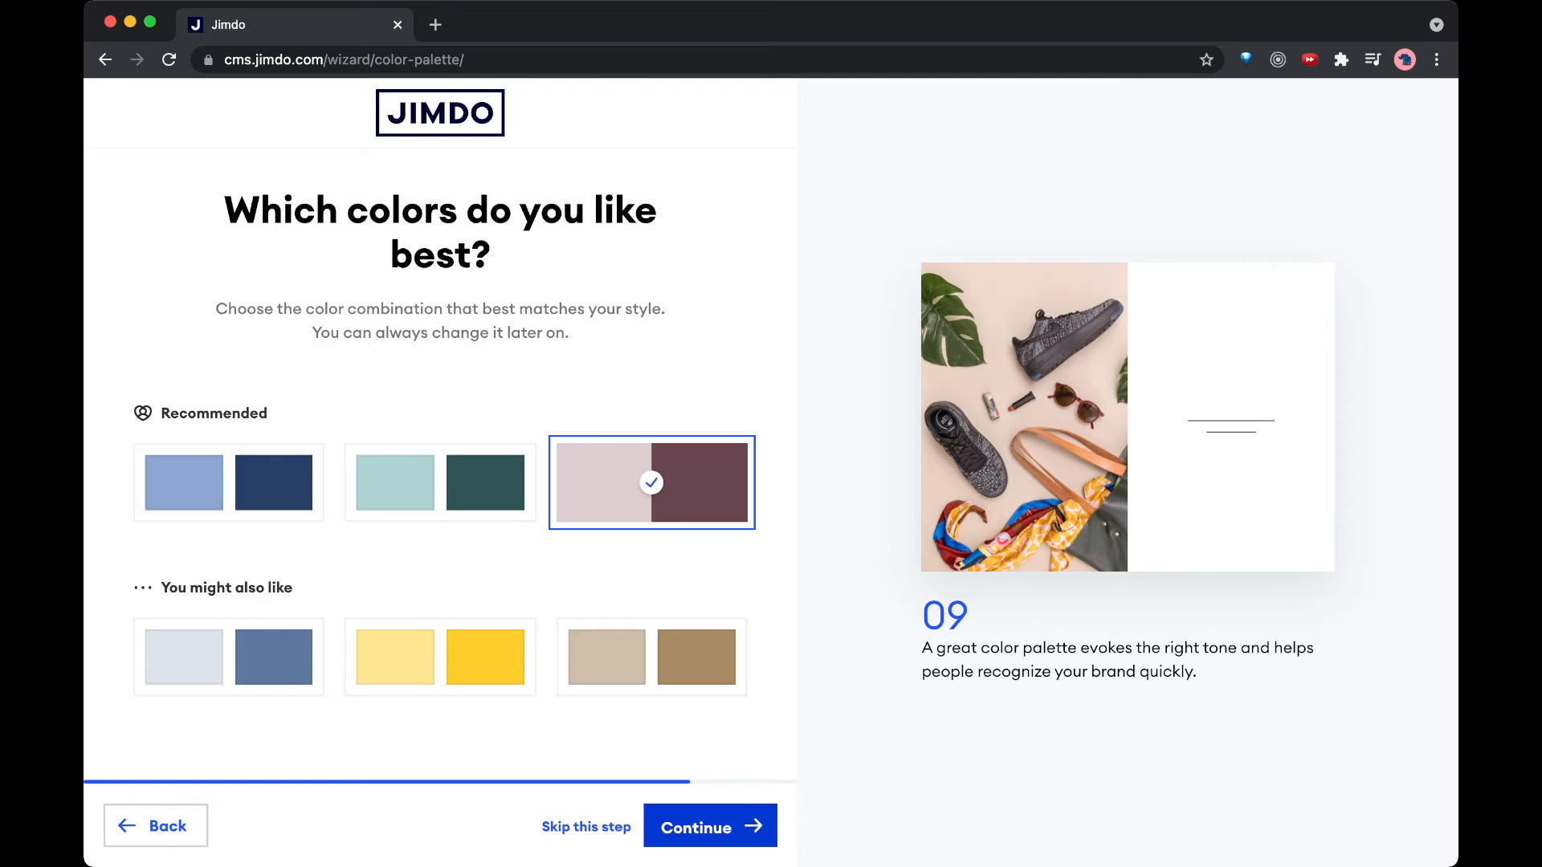
left_click(710, 826)
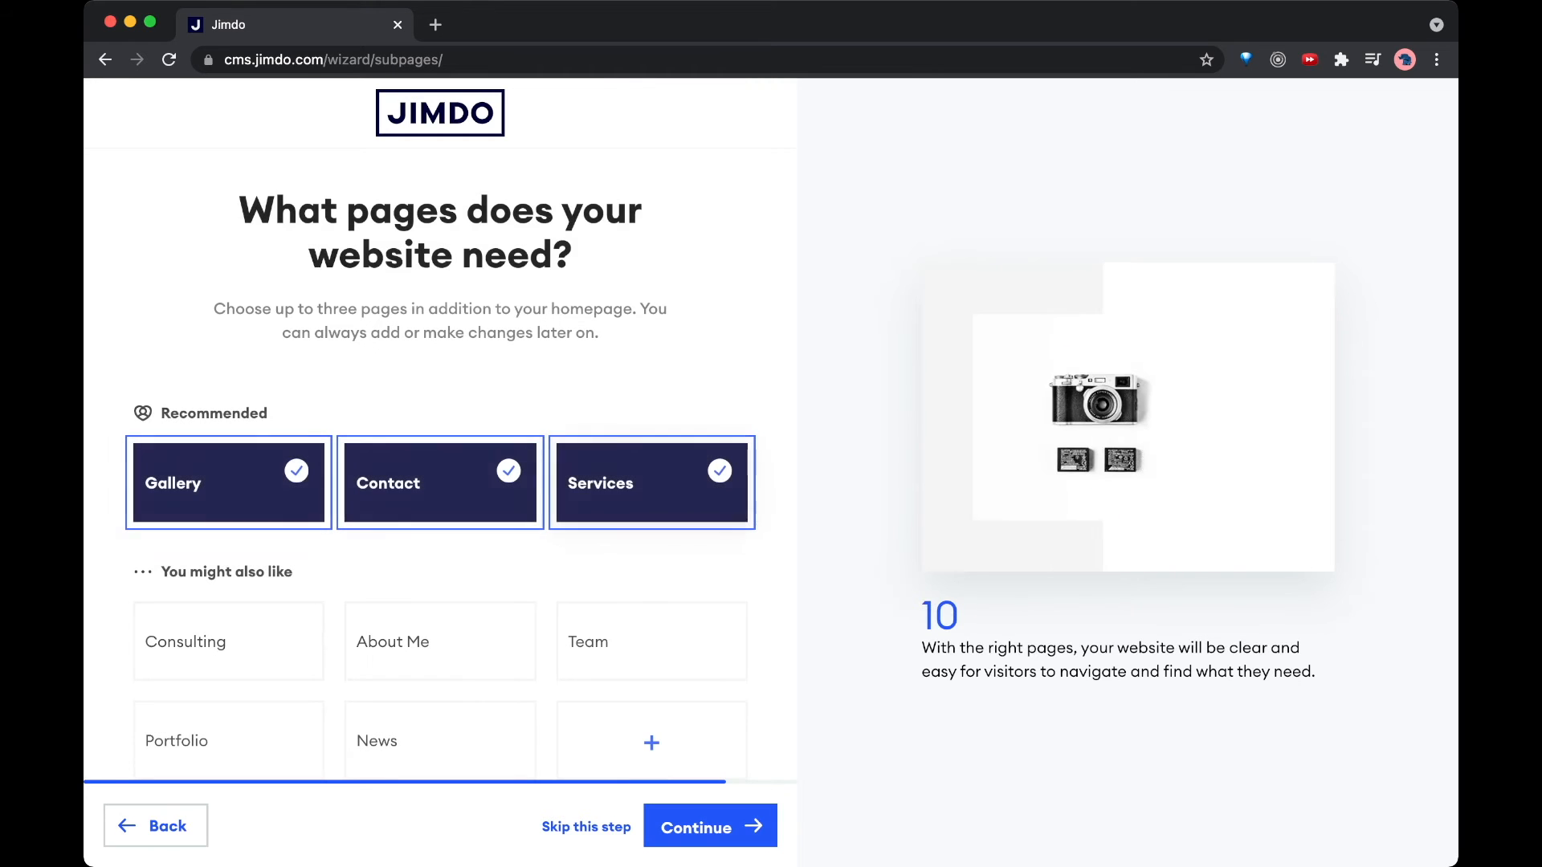
Step: Choose the Portfolio, Gallery and Contact pages and start with the website design that has a white header
scroll(440, 450, "down", 2)
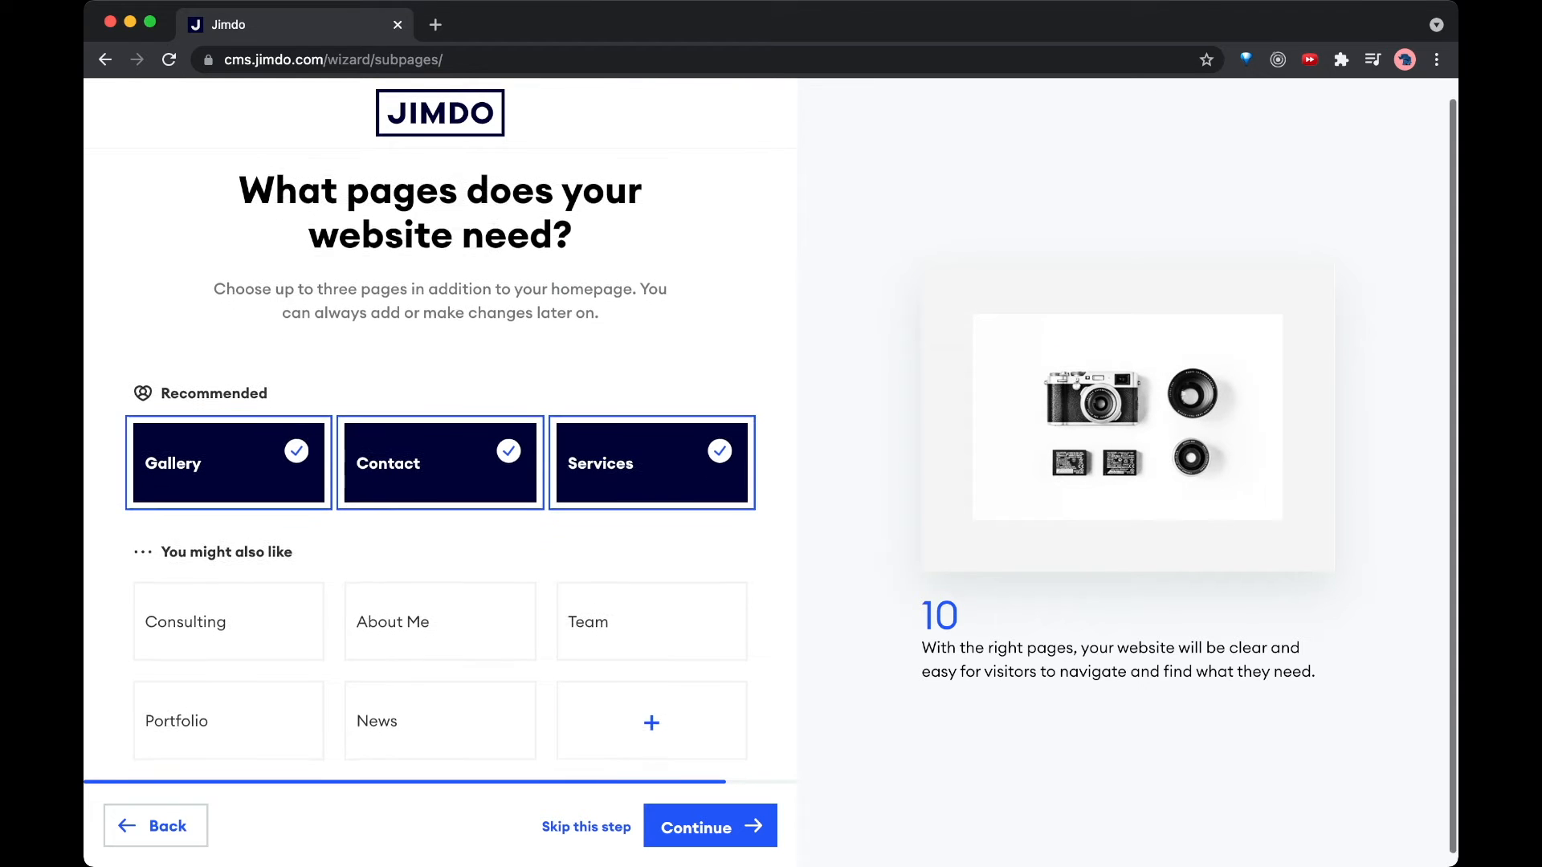
scroll(440, 450, "up", 2)
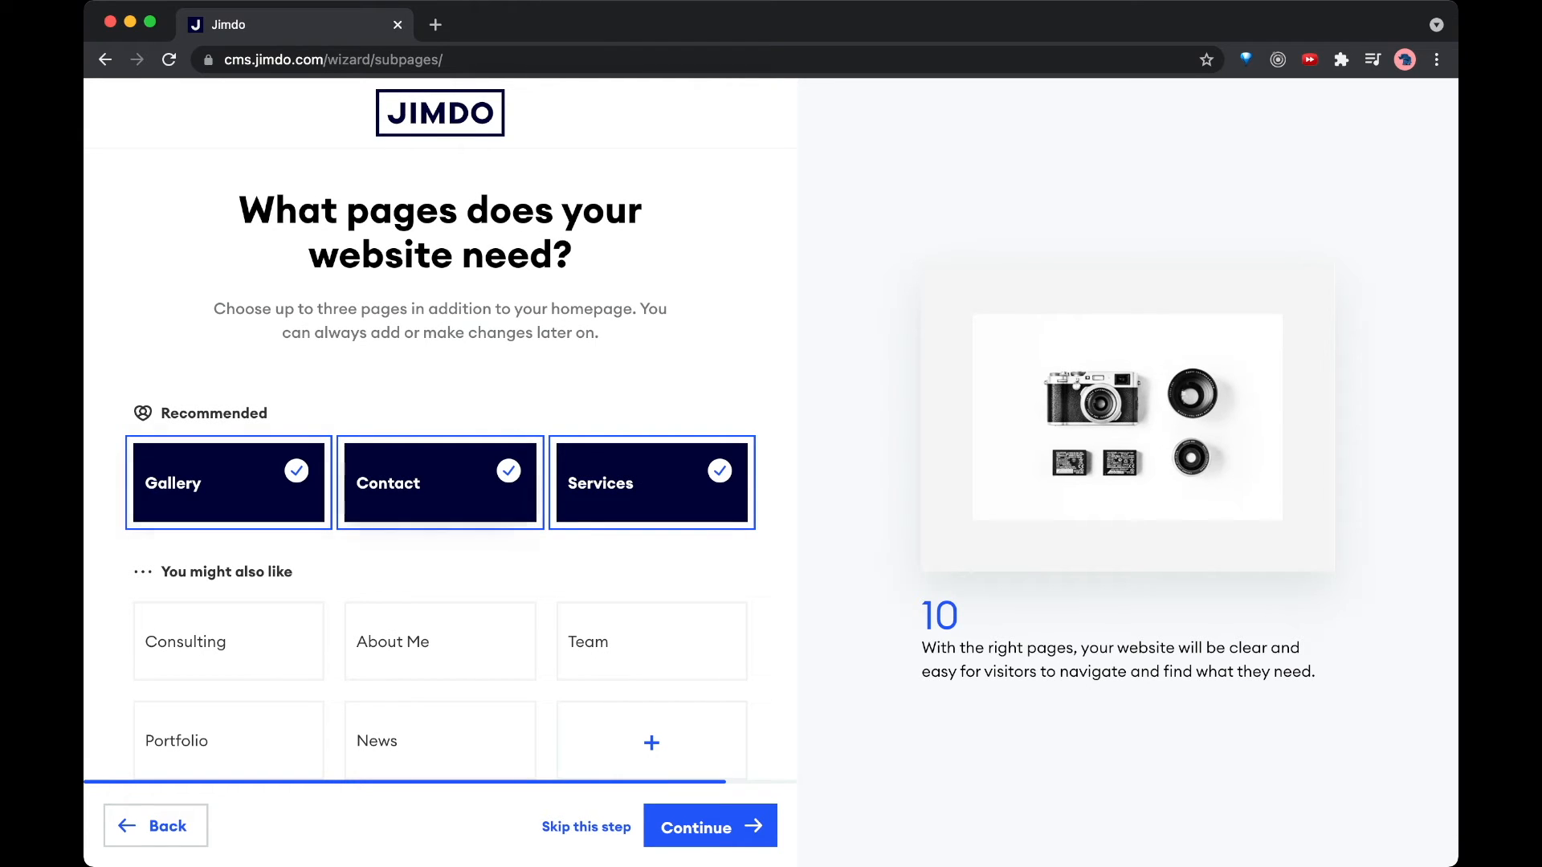
scroll(440, 449, "down", 2)
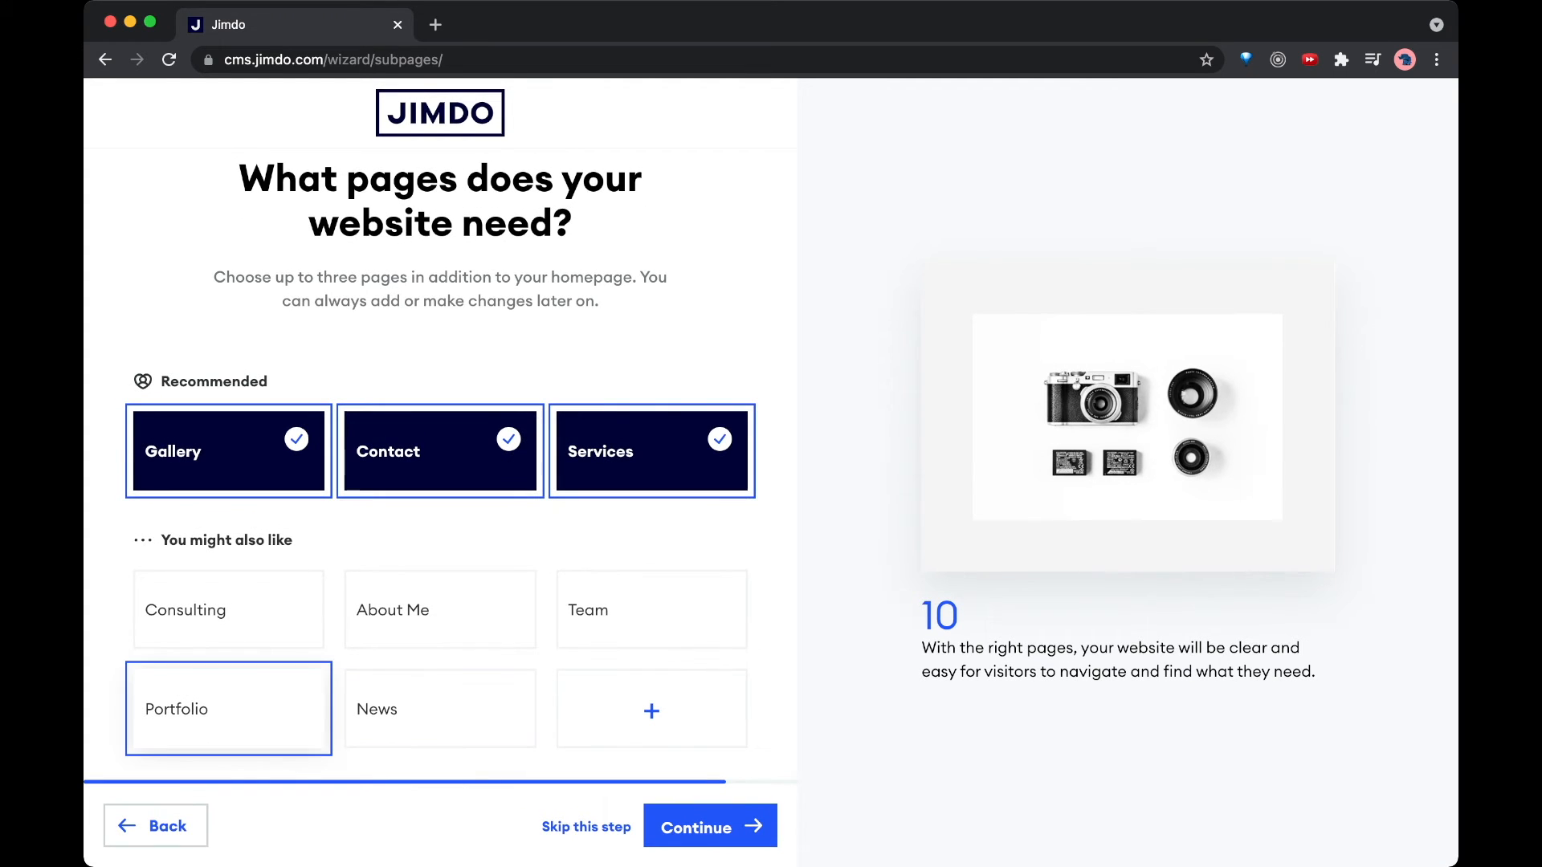
left_click(229, 709)
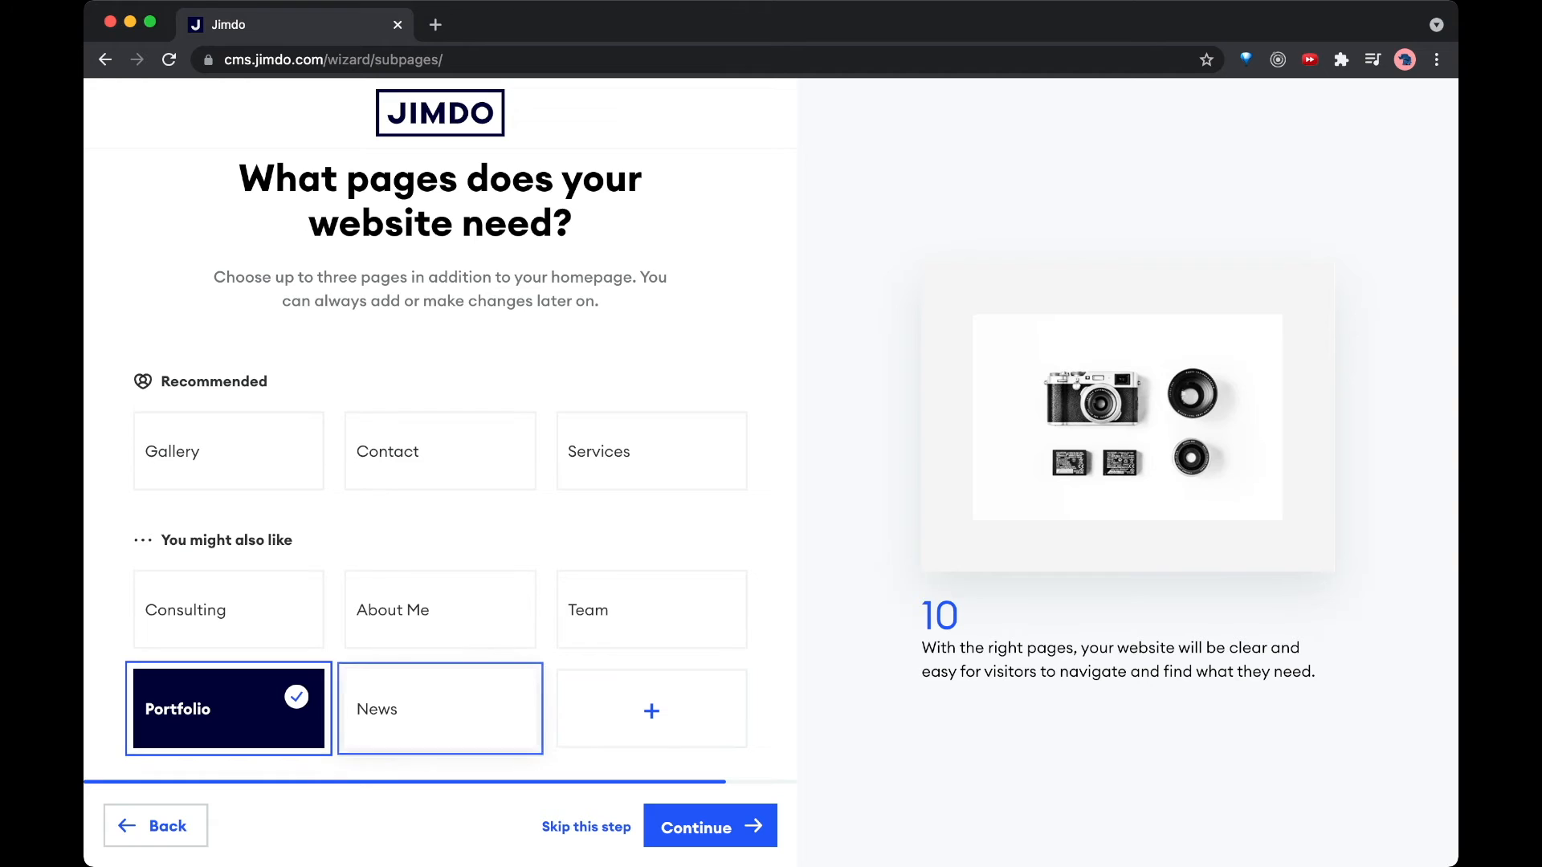
left_click(229, 451)
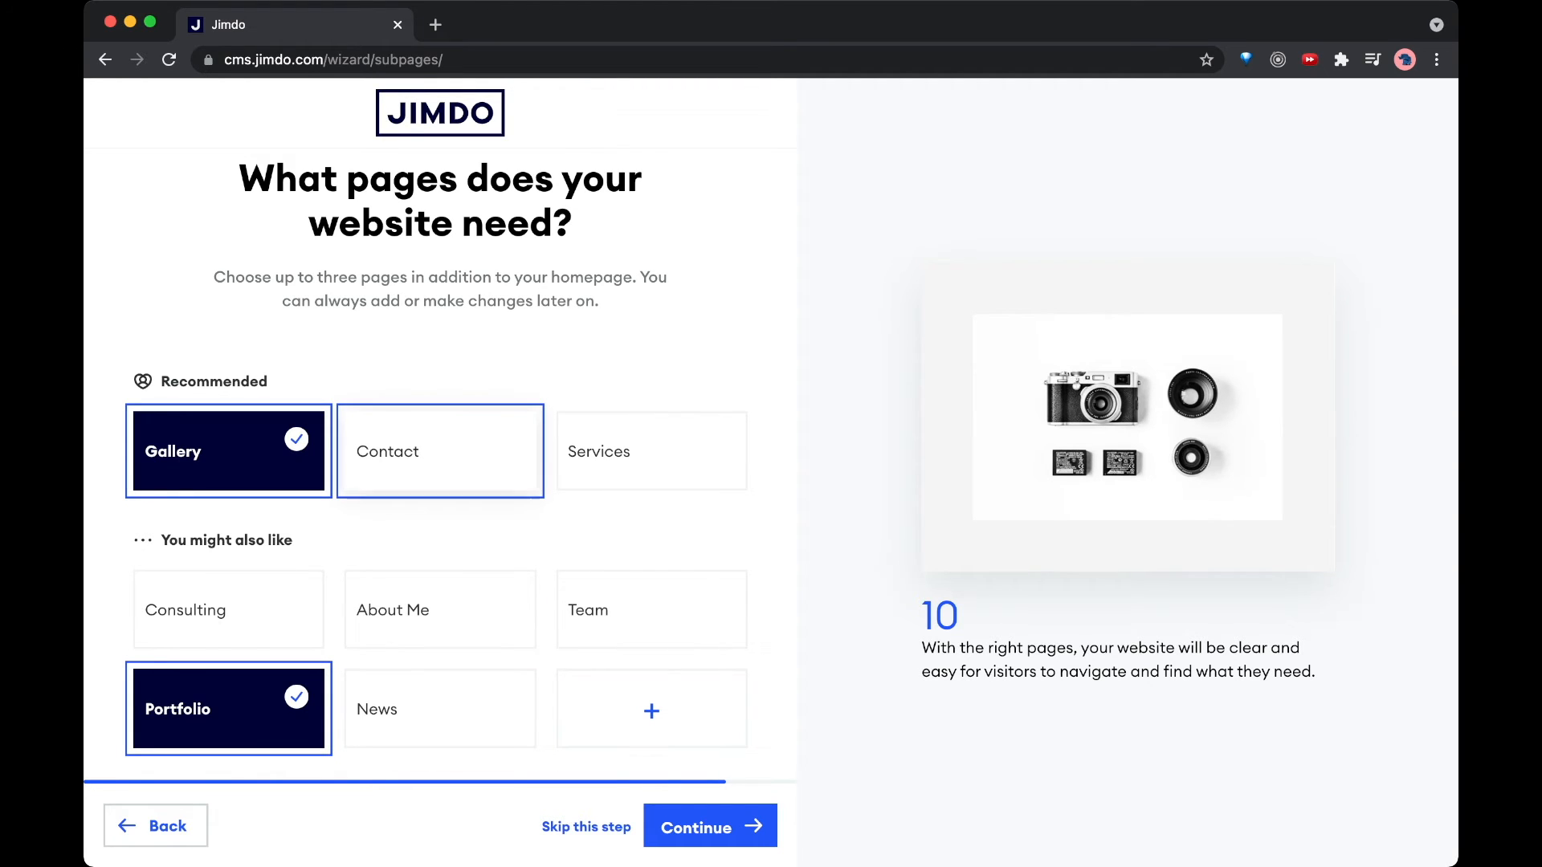
left_click(440, 450)
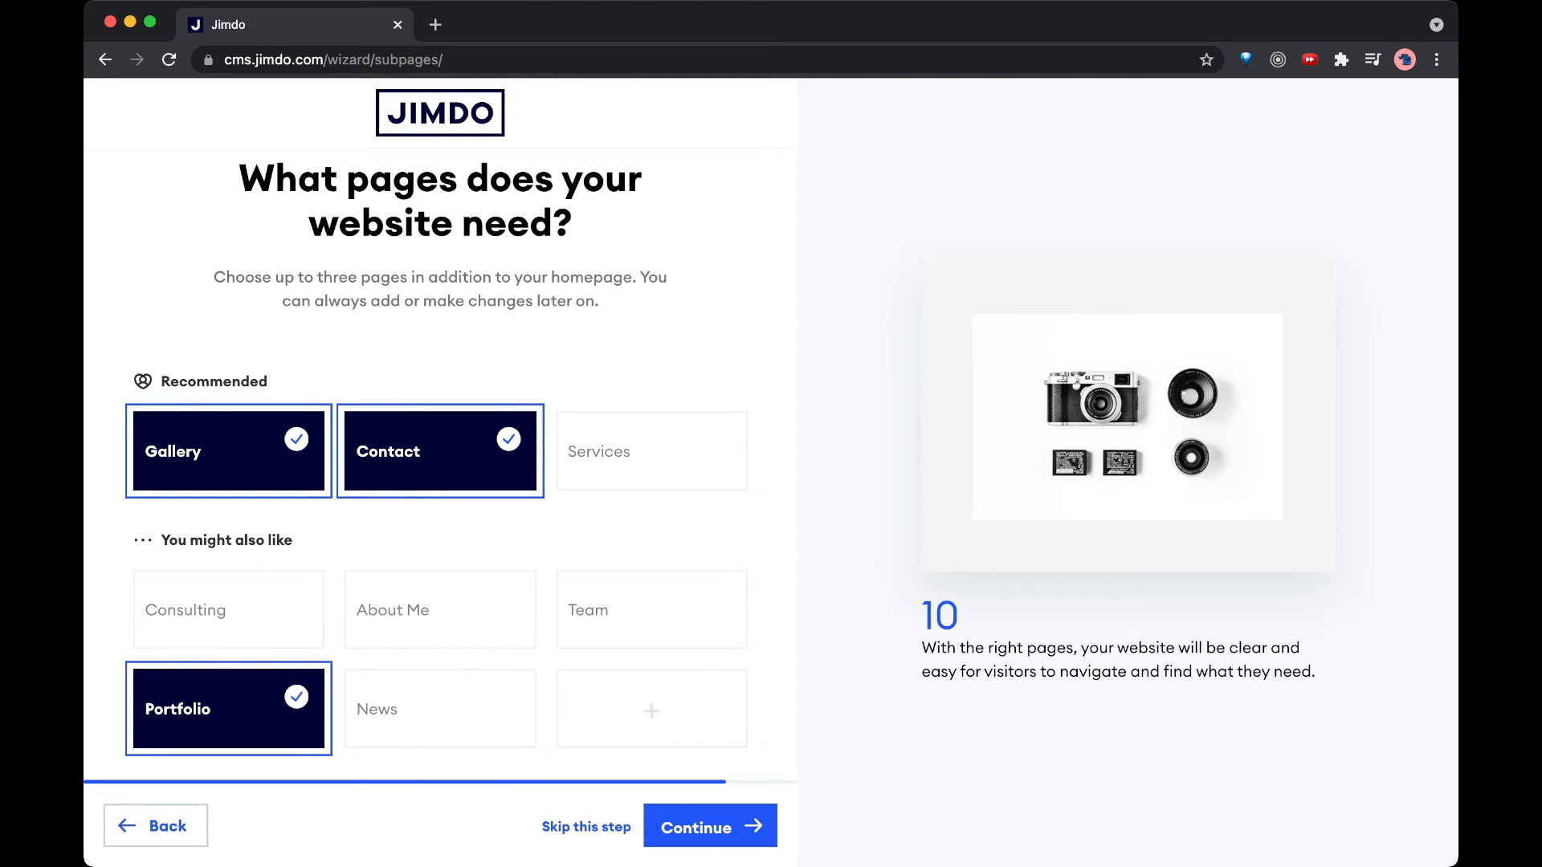
left_click(710, 826)
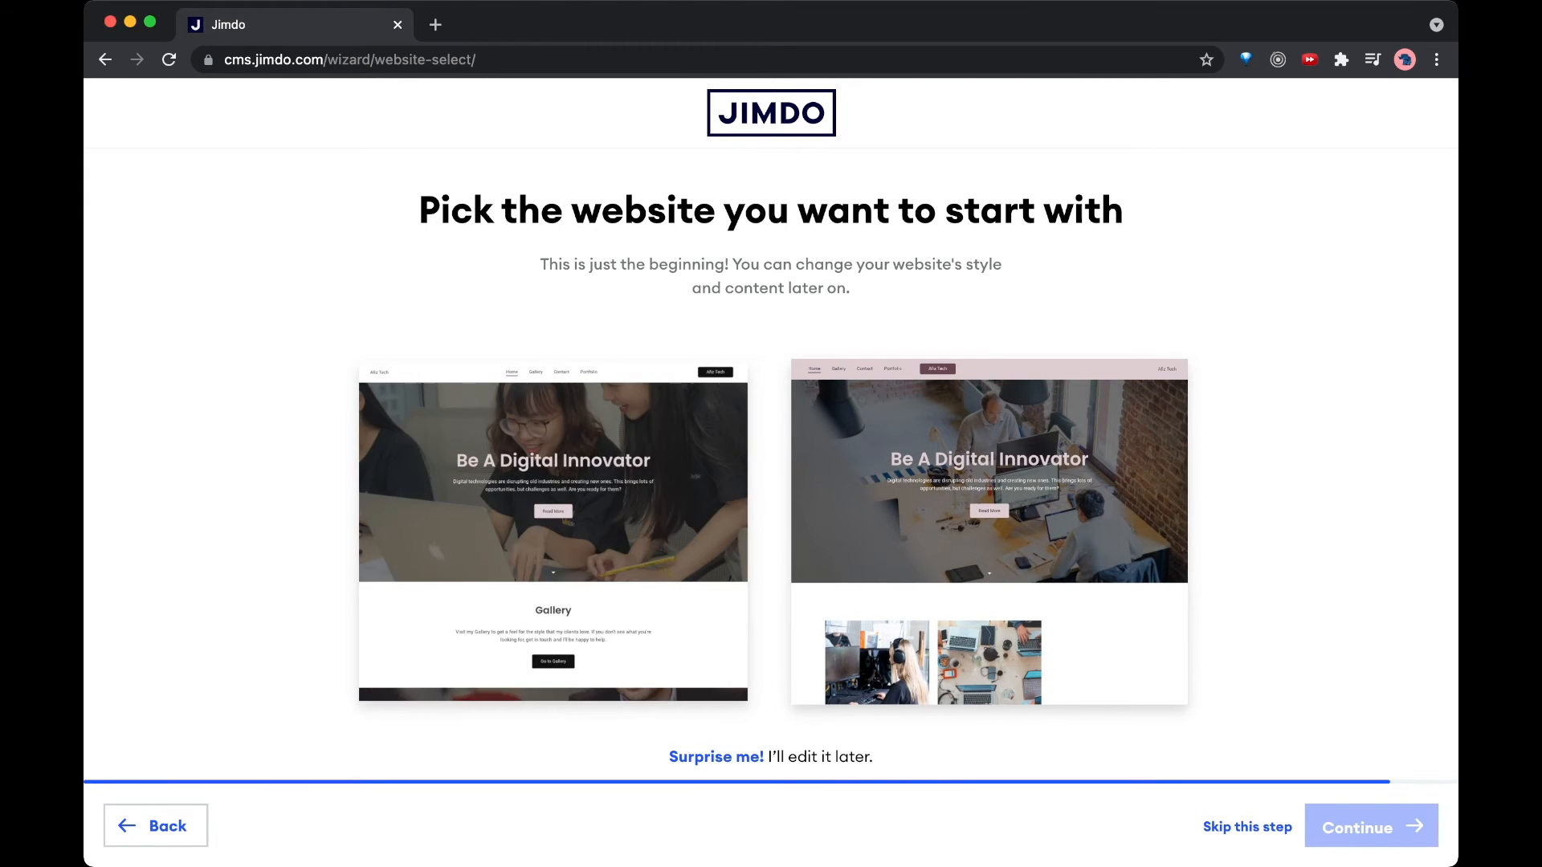
left_click(552, 532)
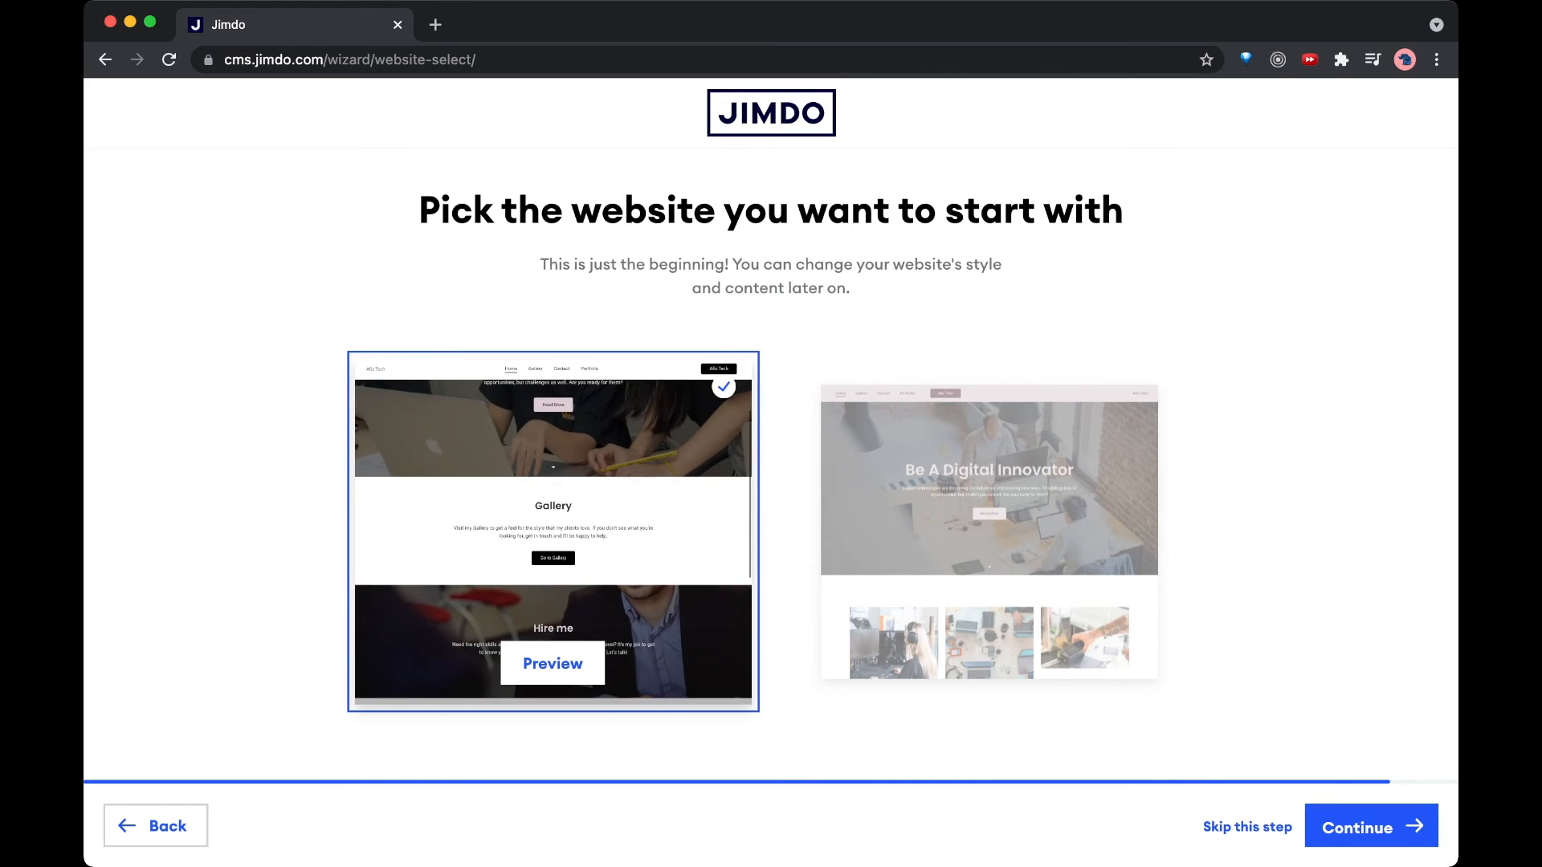
left_click(1370, 826)
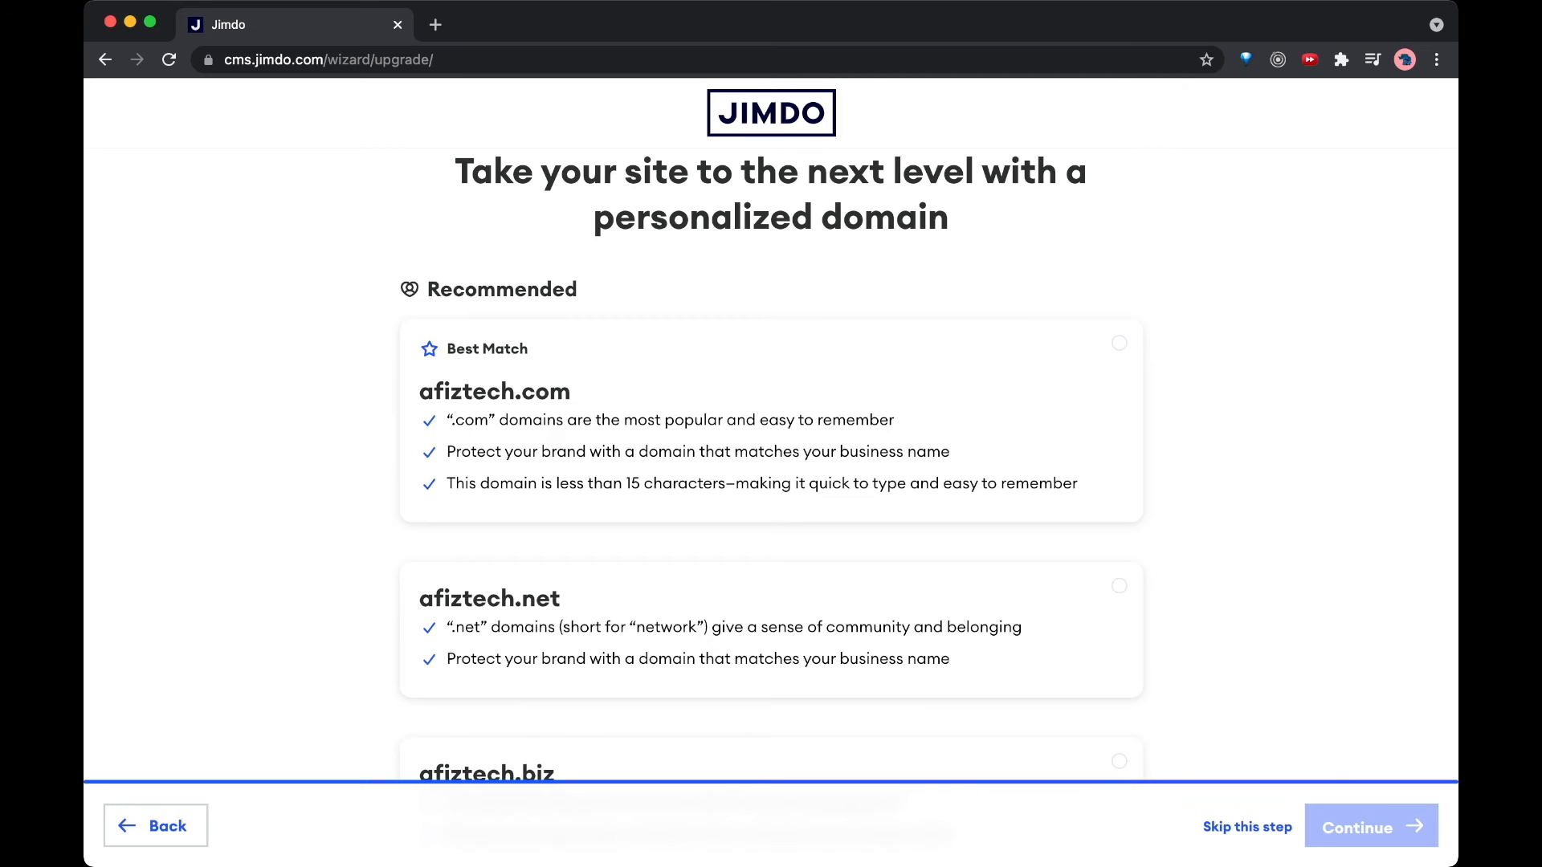
Step: Review the suggested domains and continue with the option to choose a domain later
scroll(771, 514, "down", 15)
scroll(771, 562, "down", 2)
scroll(771, 562, "up", 15)
scroll(771, 482, "down", 10)
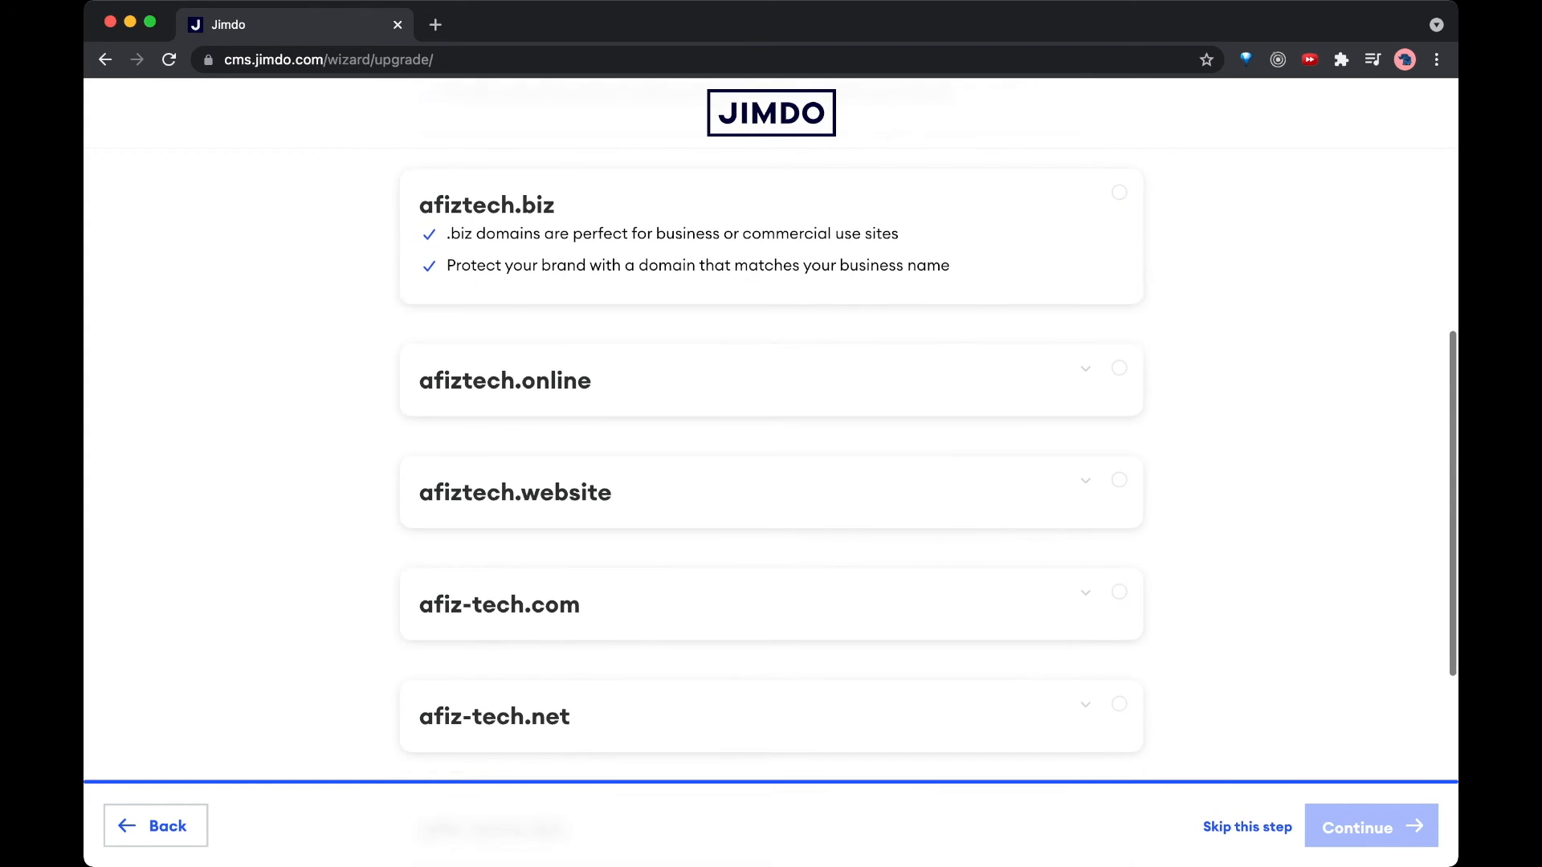
scroll(771, 482, "down", 5)
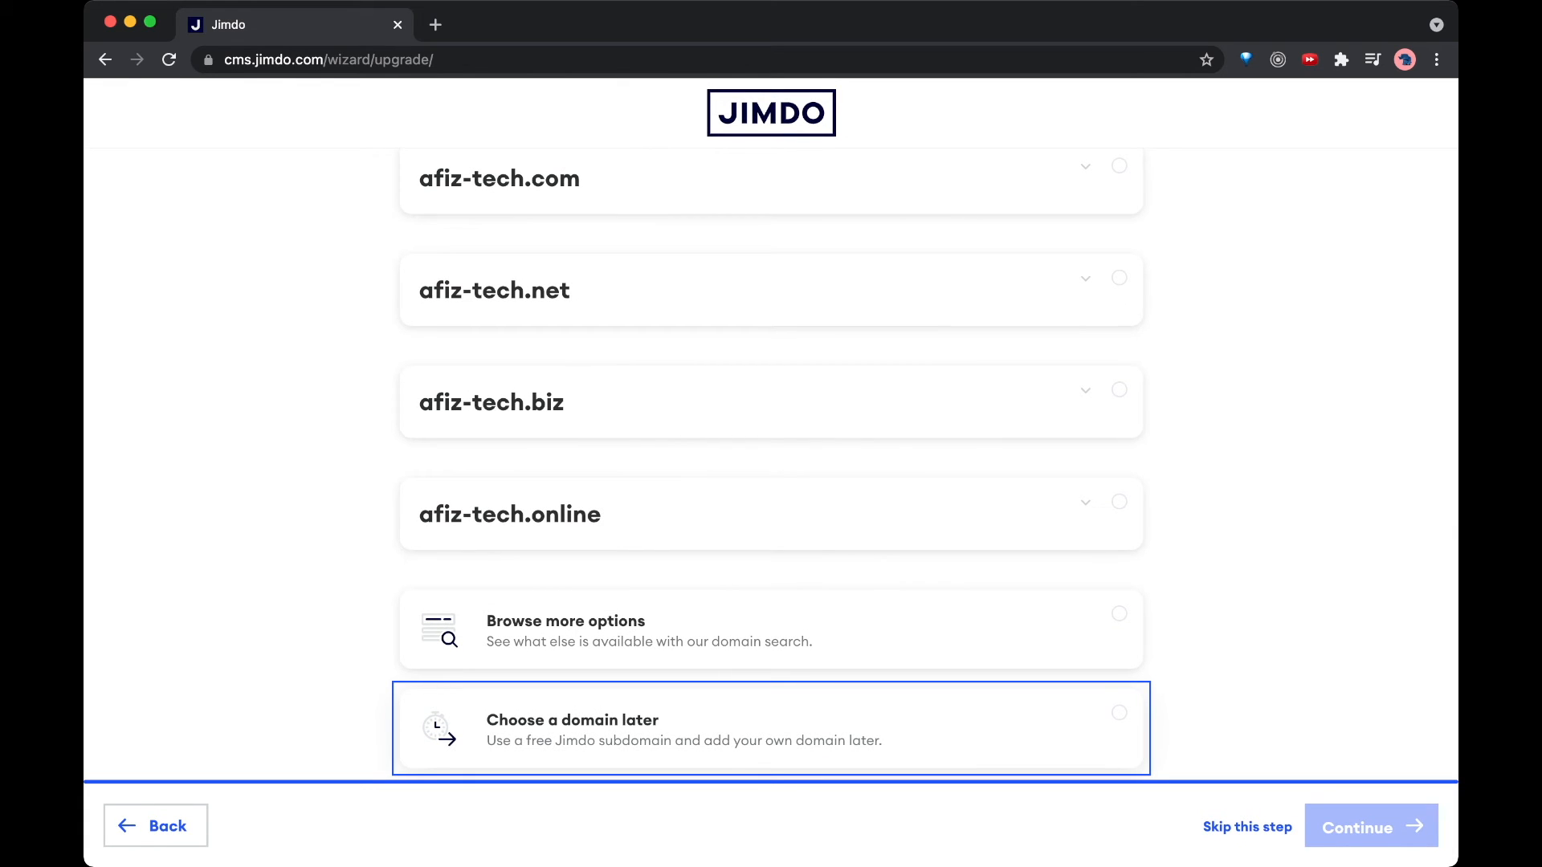
left_click(771, 728)
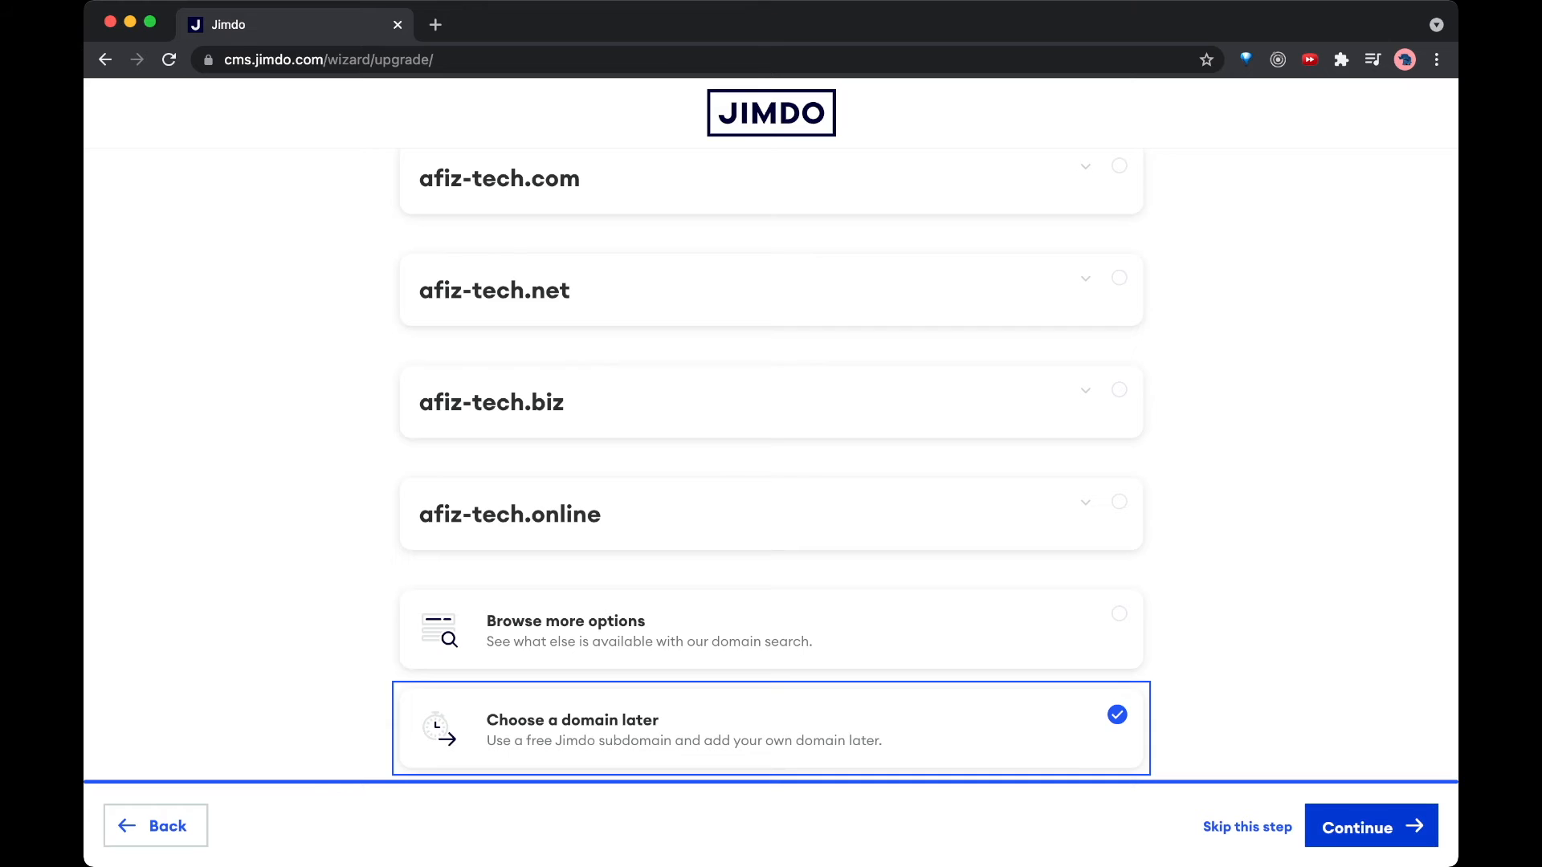
left_click(1371, 826)
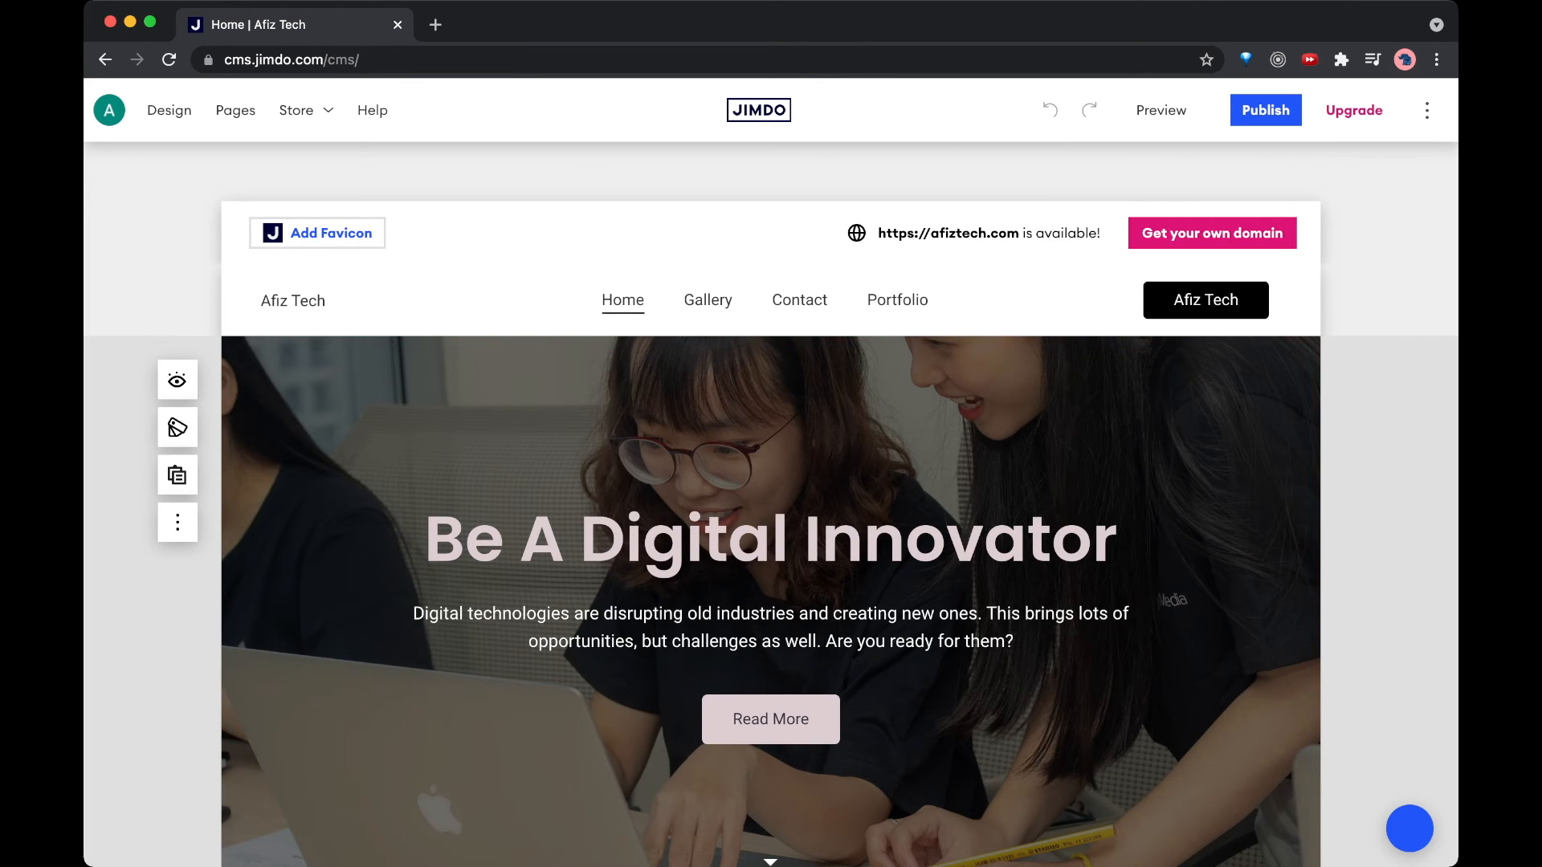
Step: Look over the generated homepage in the editor and publish the website
scroll(771, 562, "down", 1)
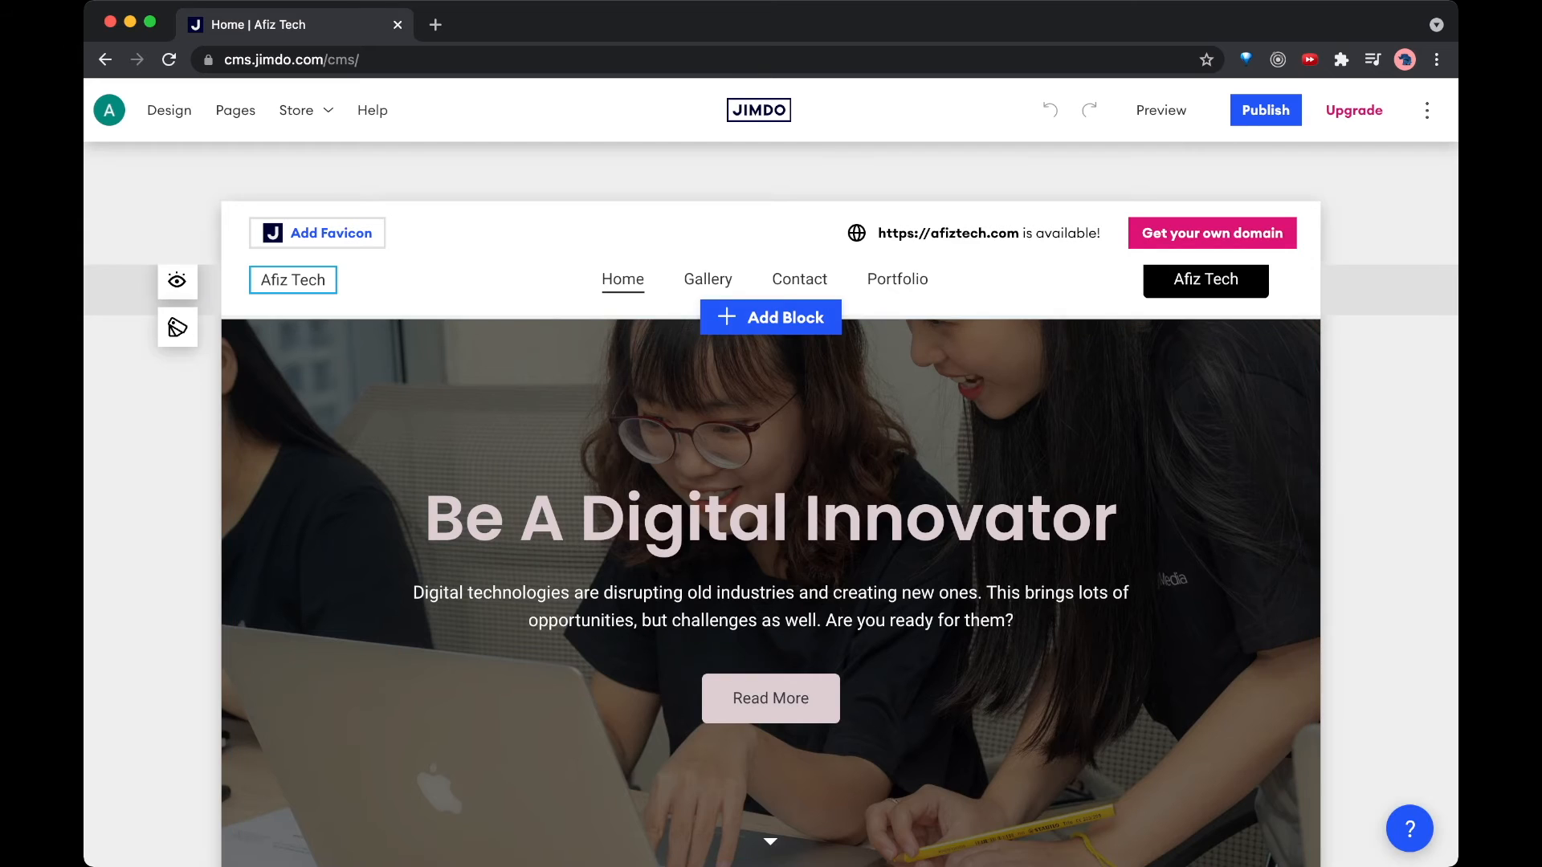
scroll(771, 562, "up", 1)
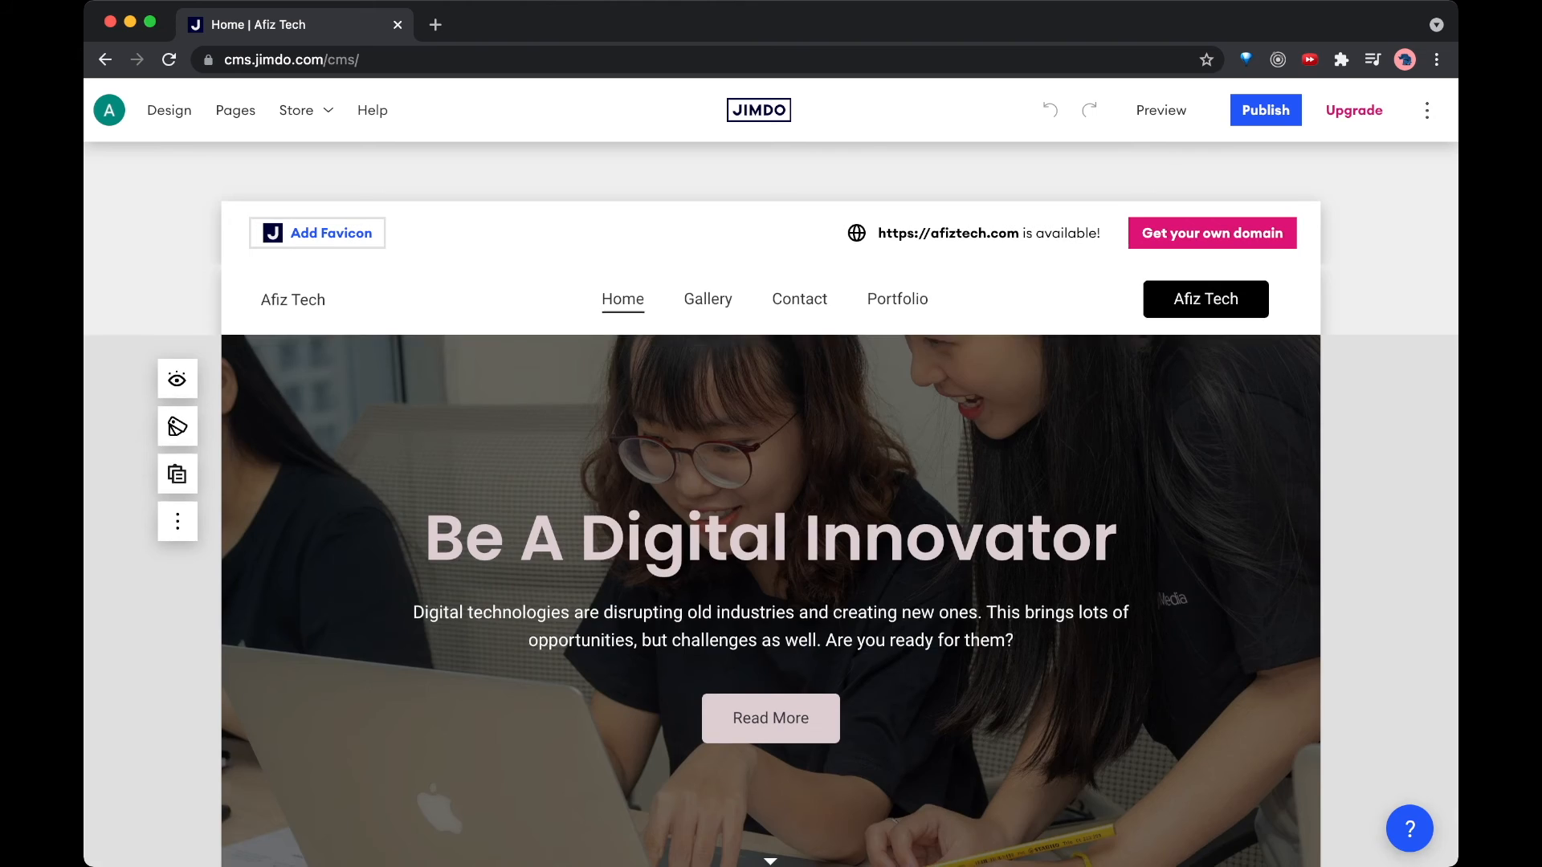
scroll(771, 562, "down", 15)
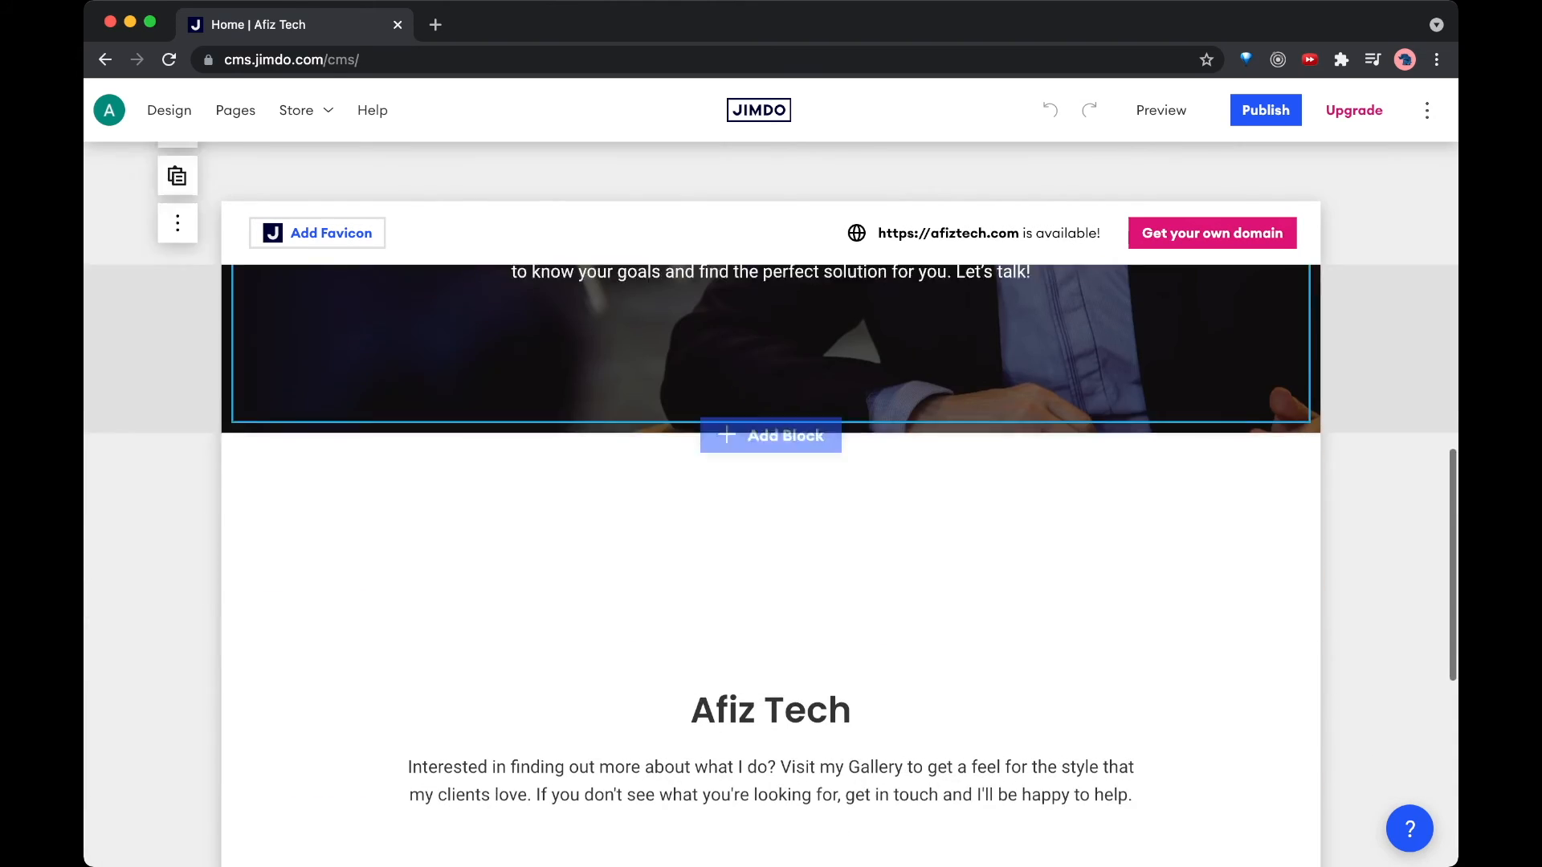
scroll(771, 562, "down", 6)
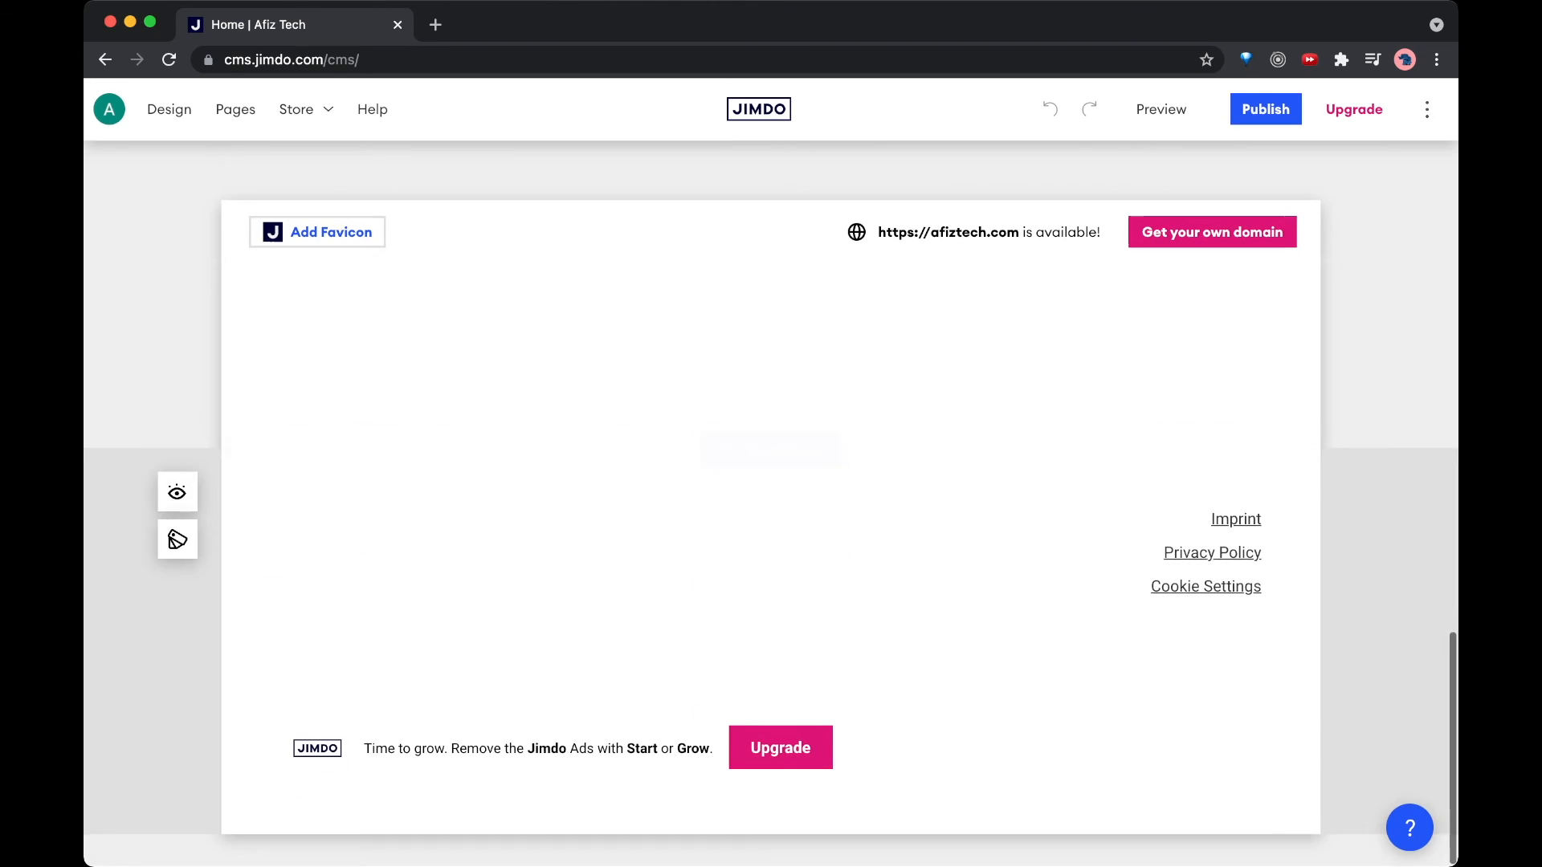
scroll(771, 546, "up", 10)
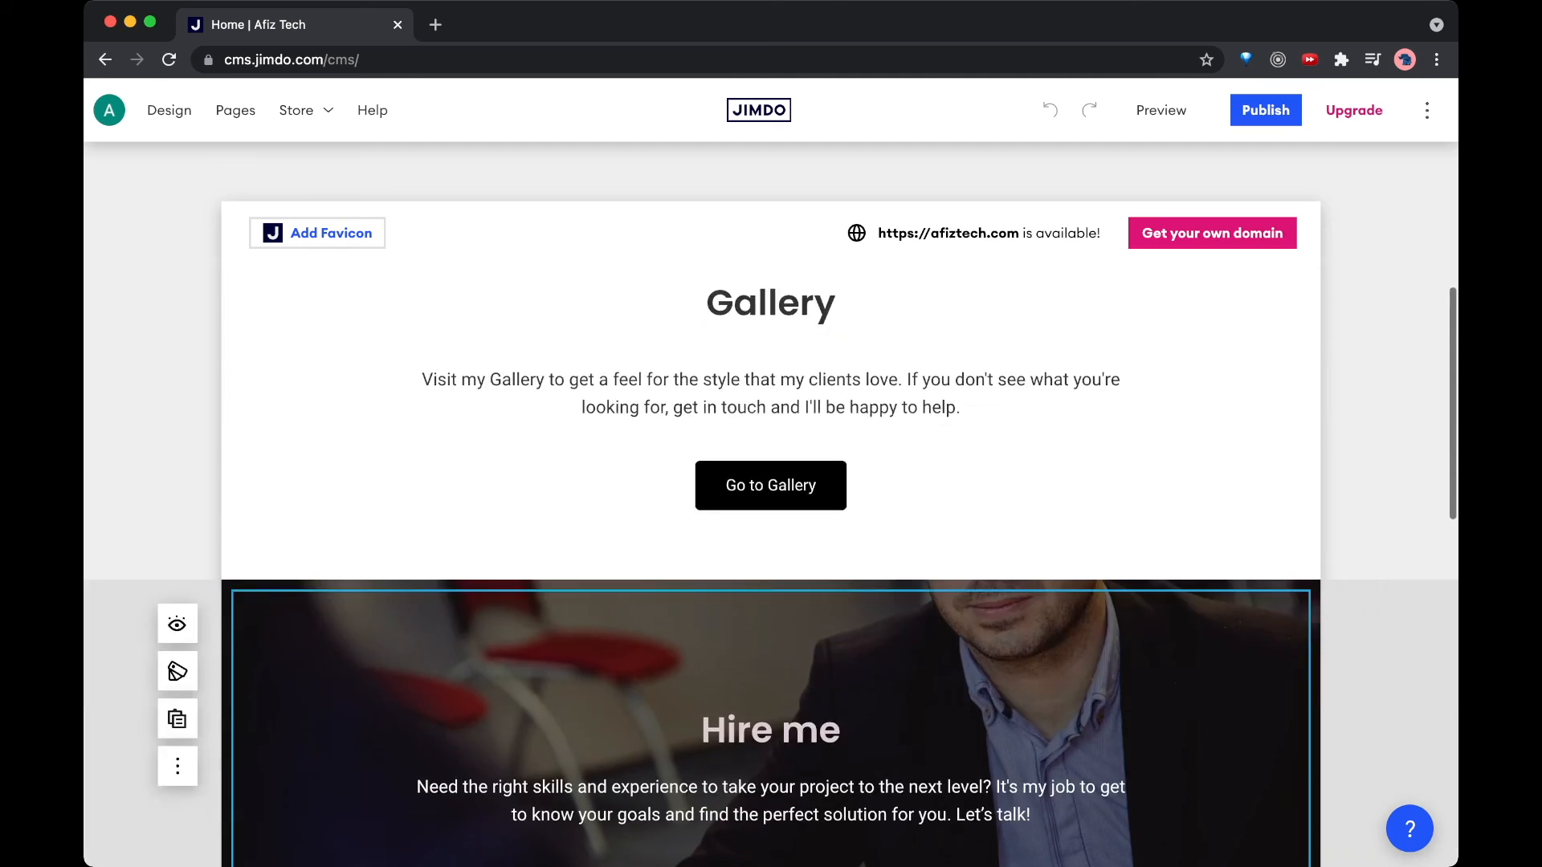
scroll(771, 547, "up", 8)
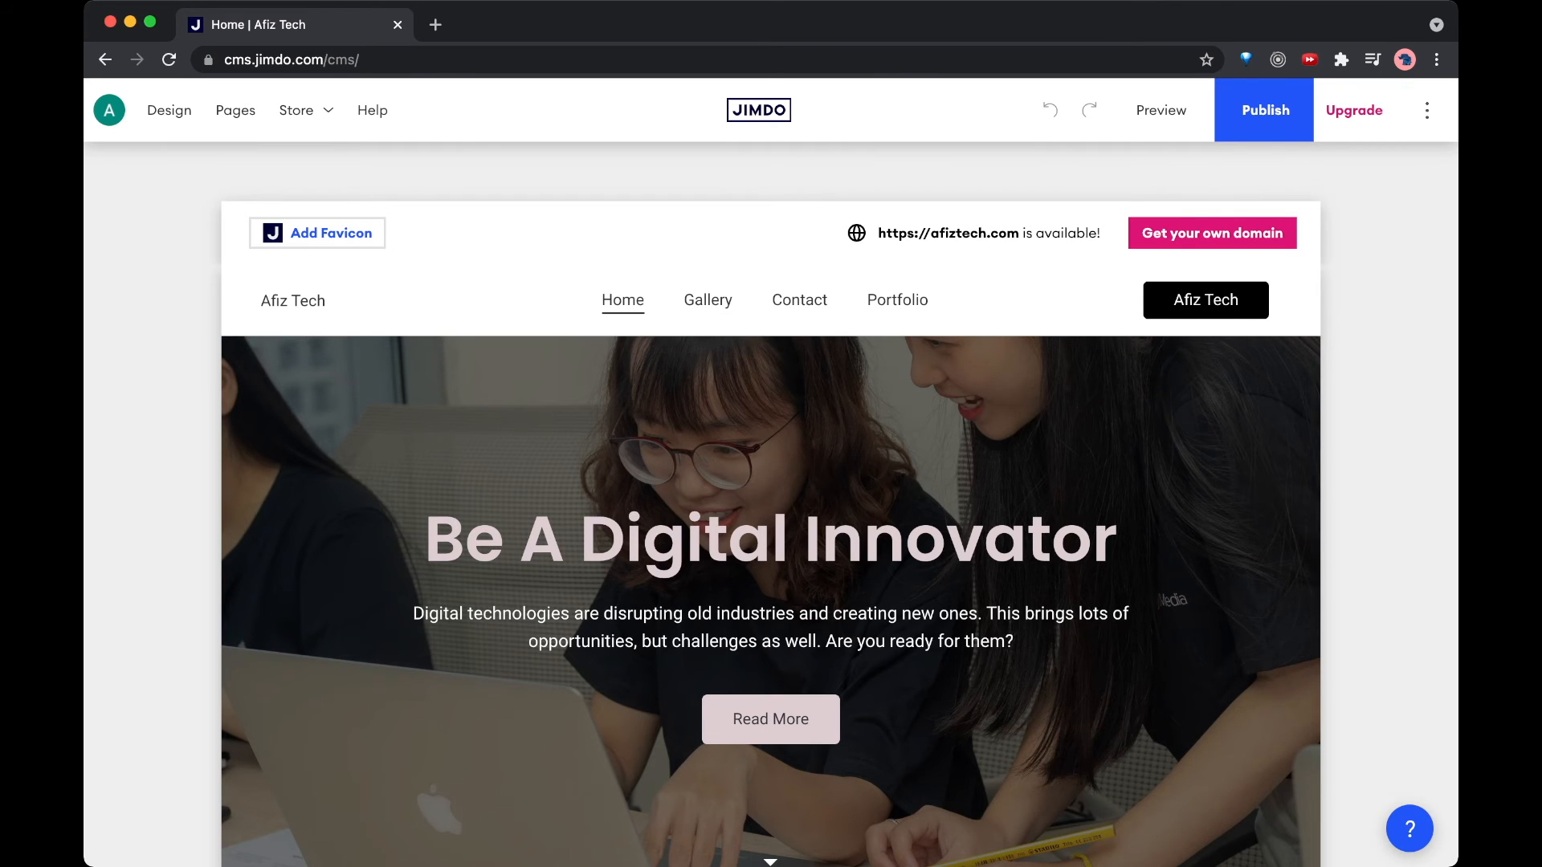
left_click(1265, 110)
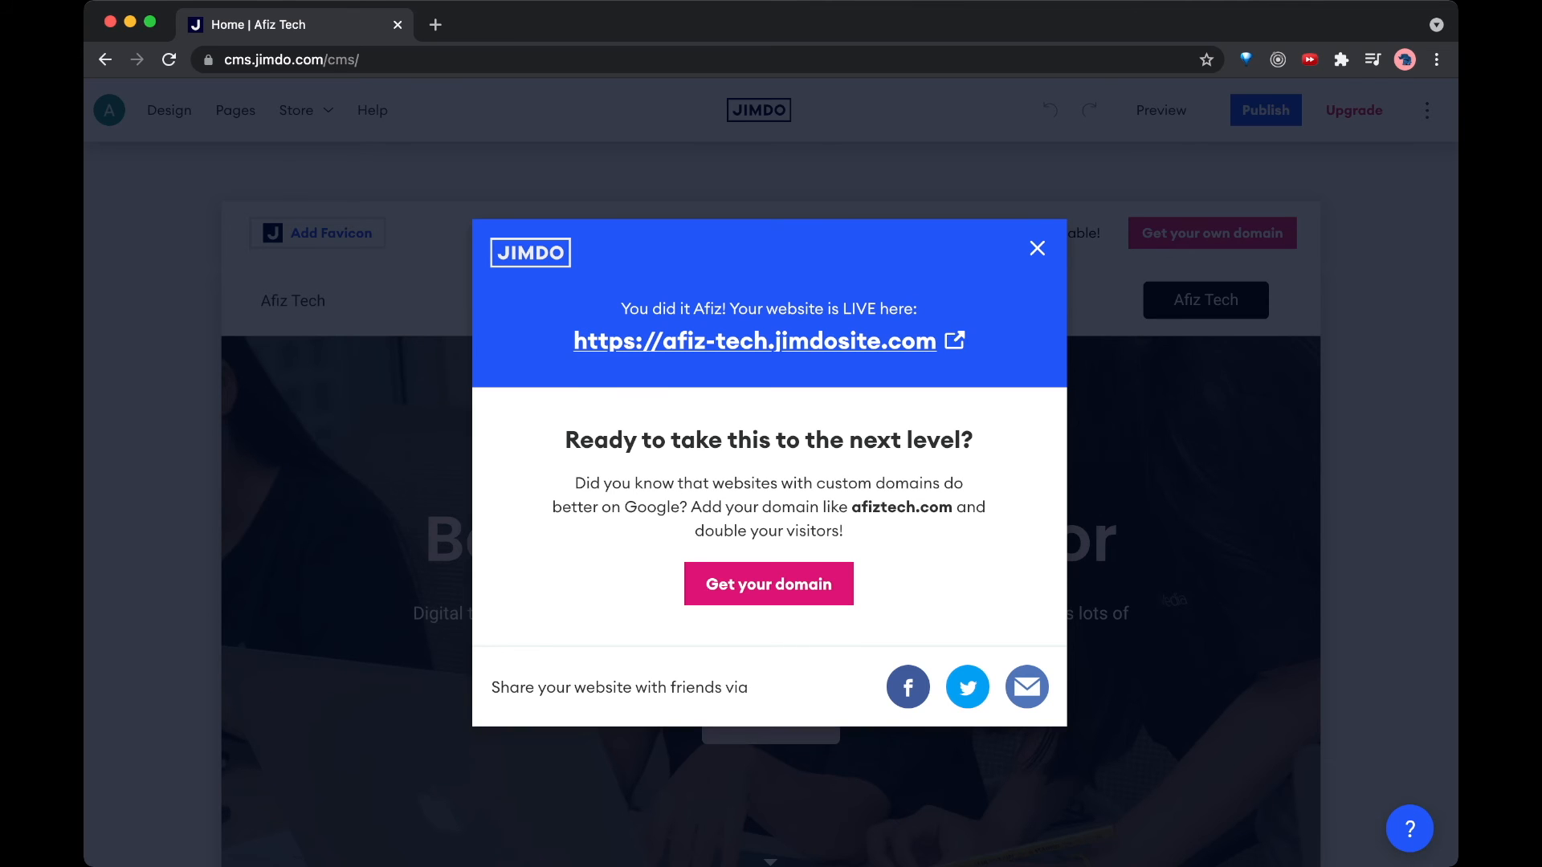
Step: Open the published website, accept all cookies and look through its homepage
left_click(755, 341)
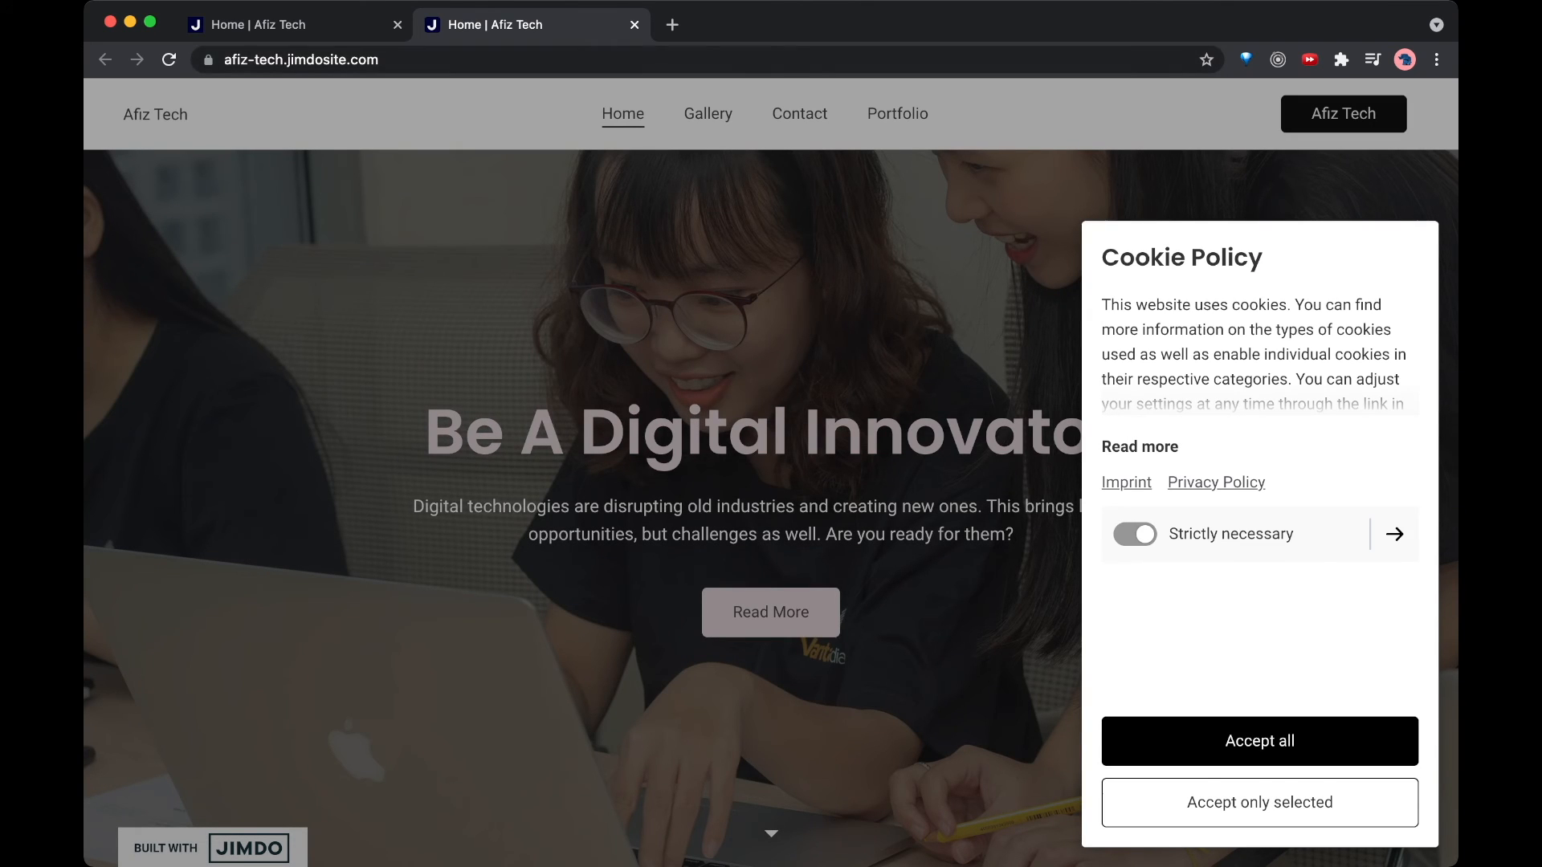
left_click(1259, 741)
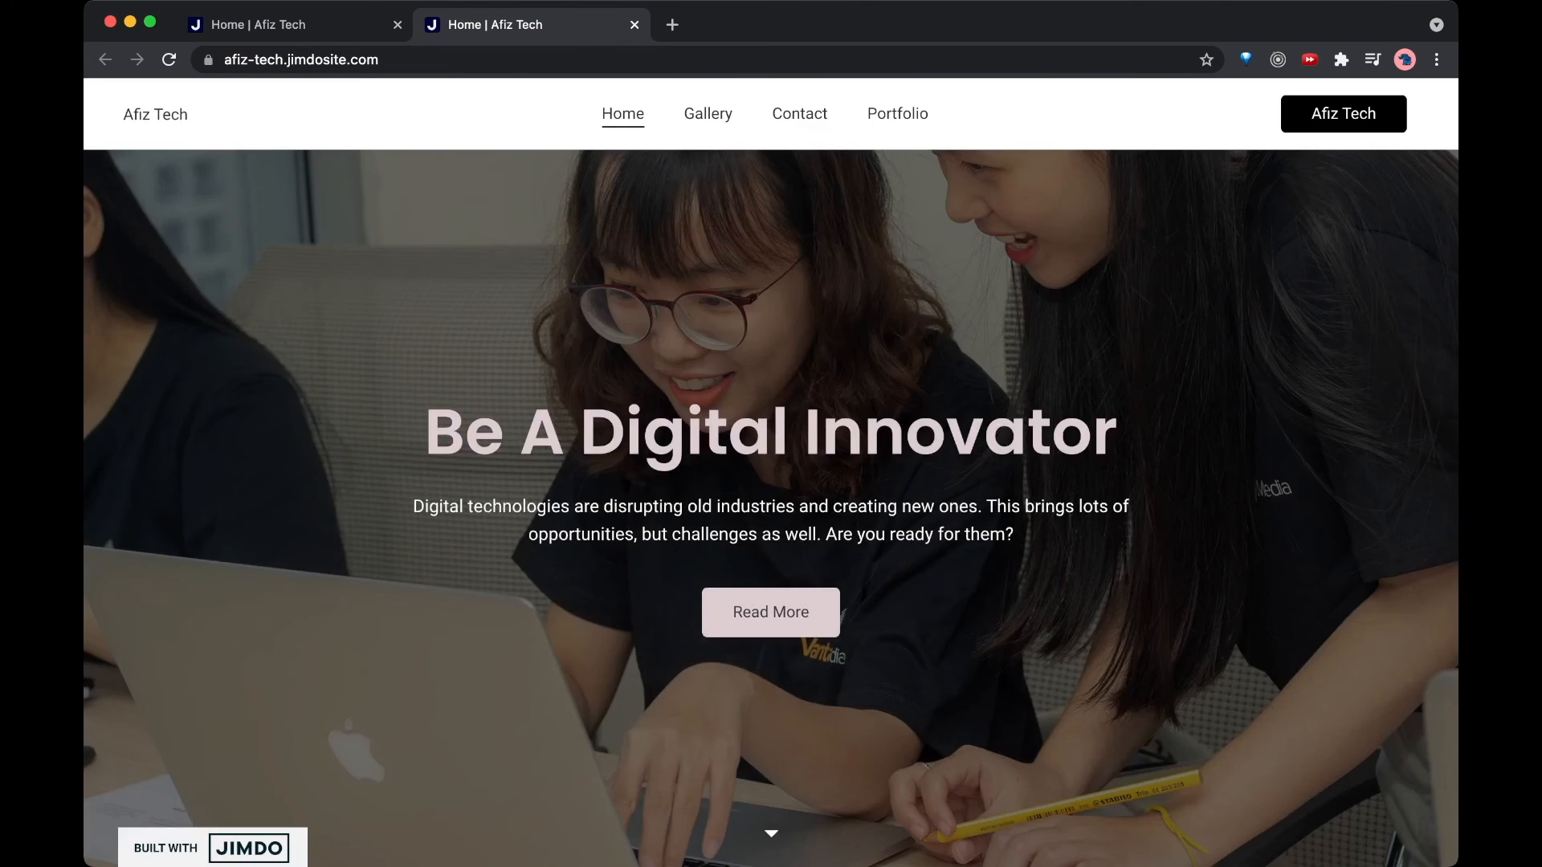
scroll(771, 472, "down", 15)
scroll(771, 472, "up", 16)
scroll(771, 473, "down", 15)
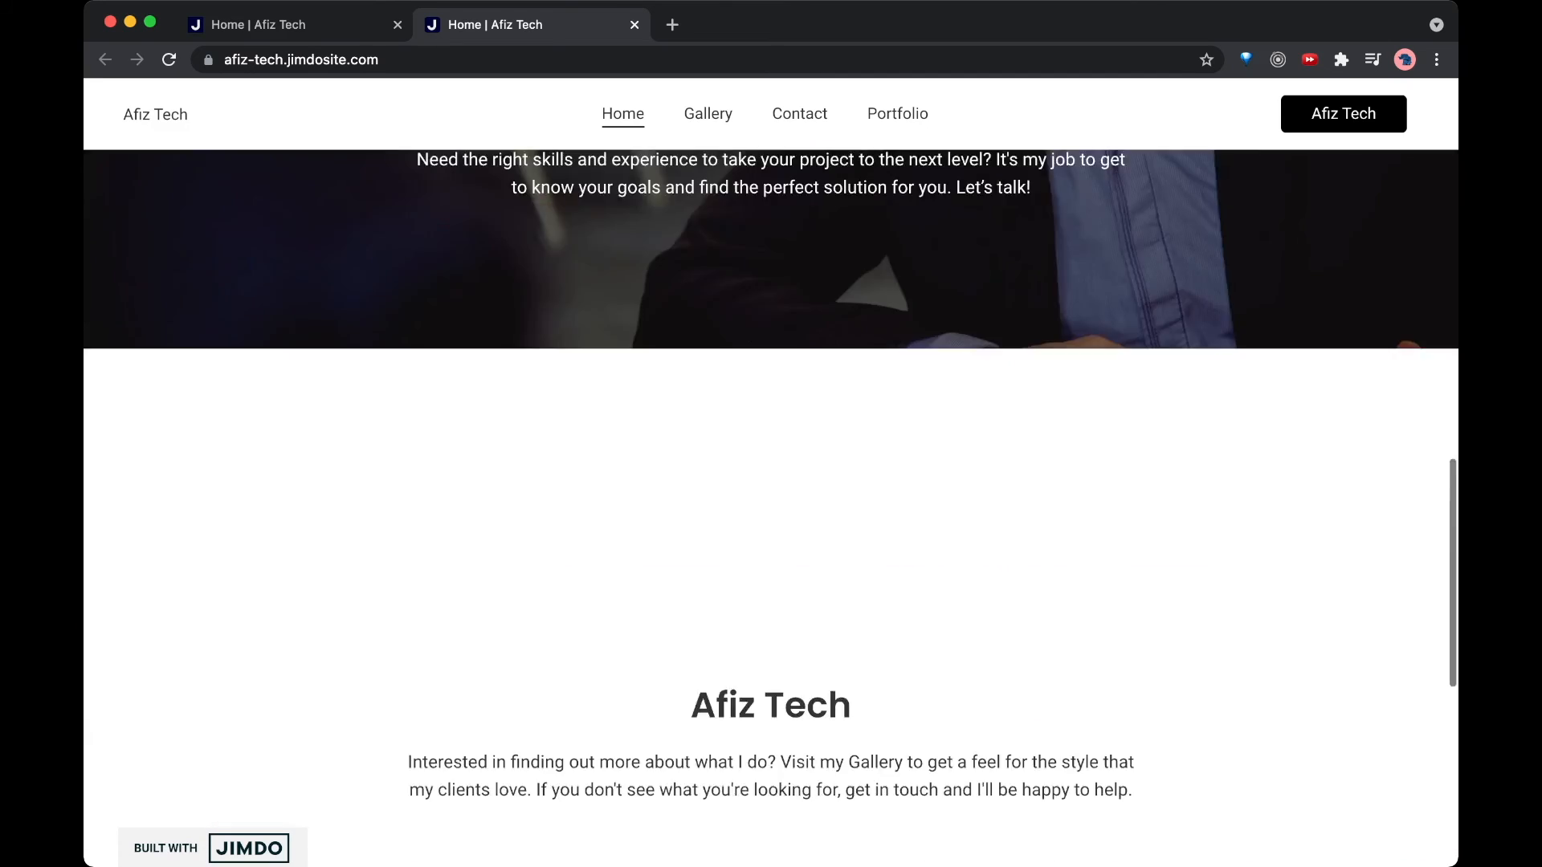
scroll(771, 472, "up", 8)
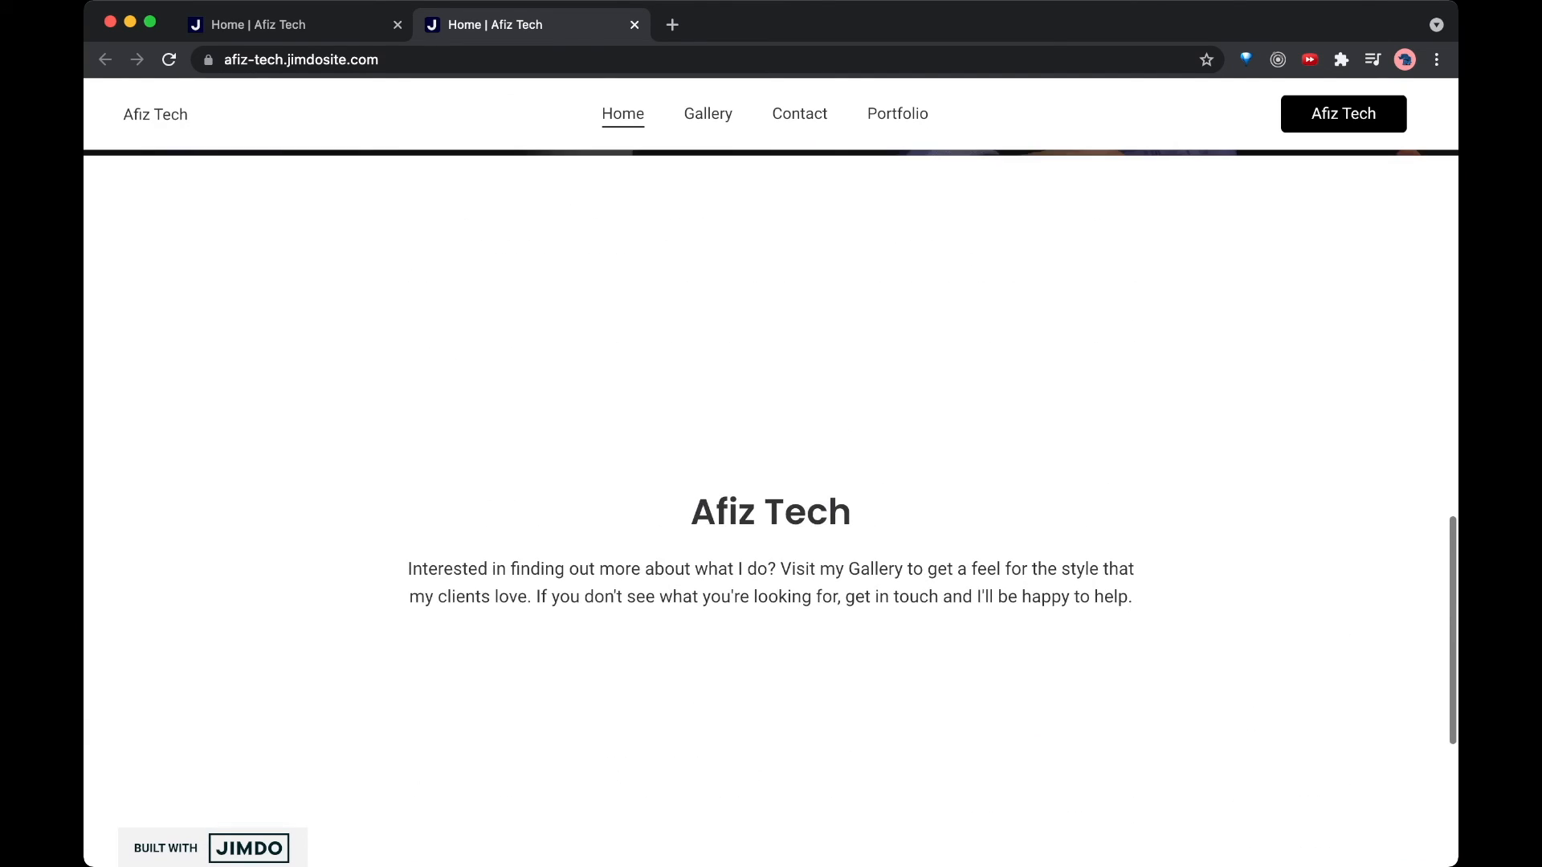
scroll(771, 473, "up", 6)
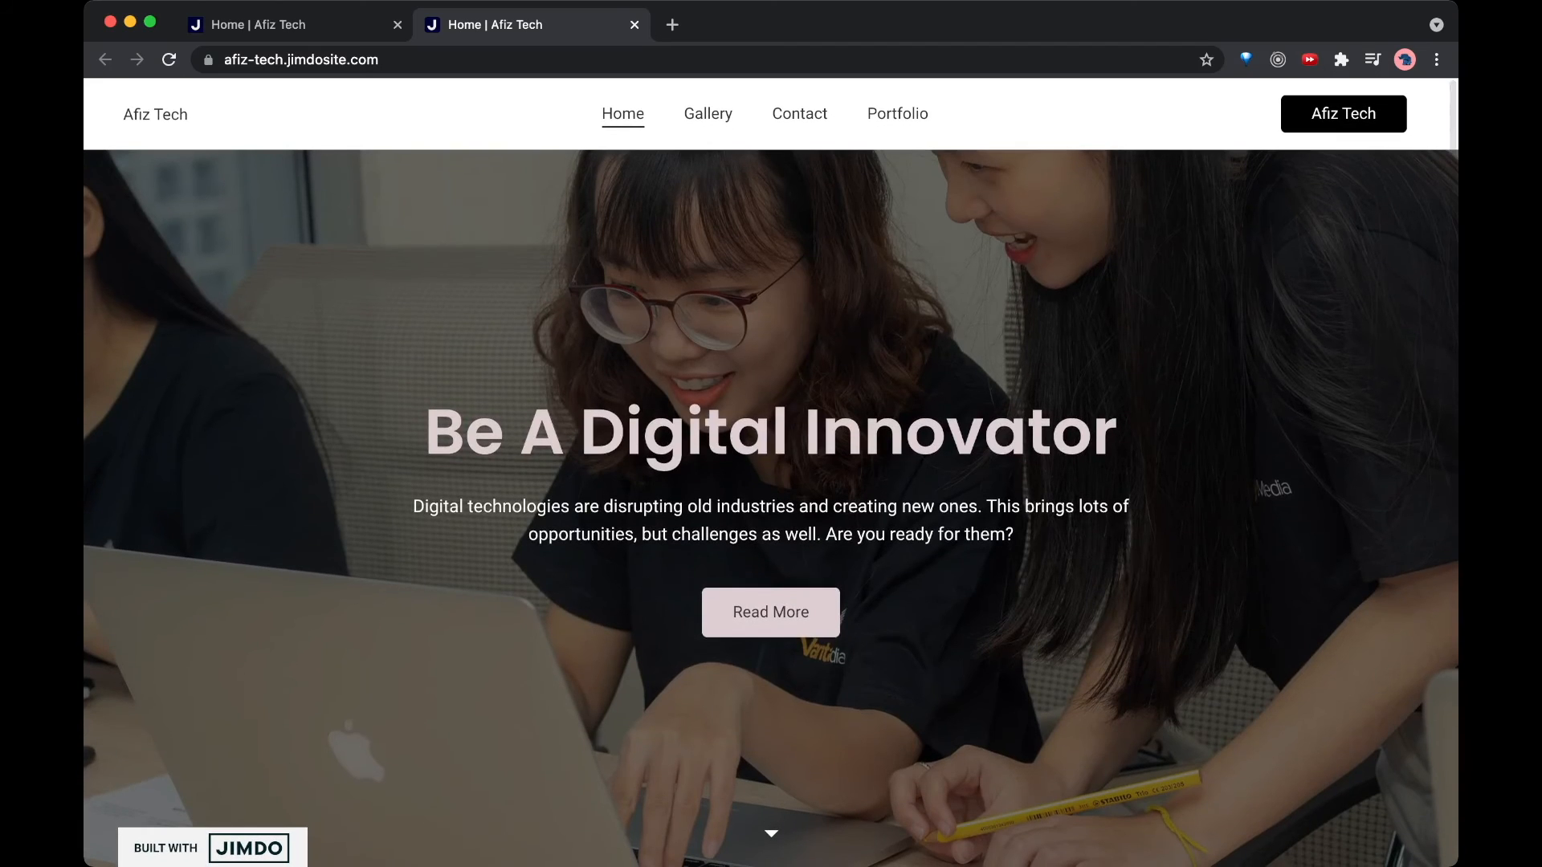
Step: Return to the website editor and close the publishing confirmation dialog
key("ctrl+shift+Tab")
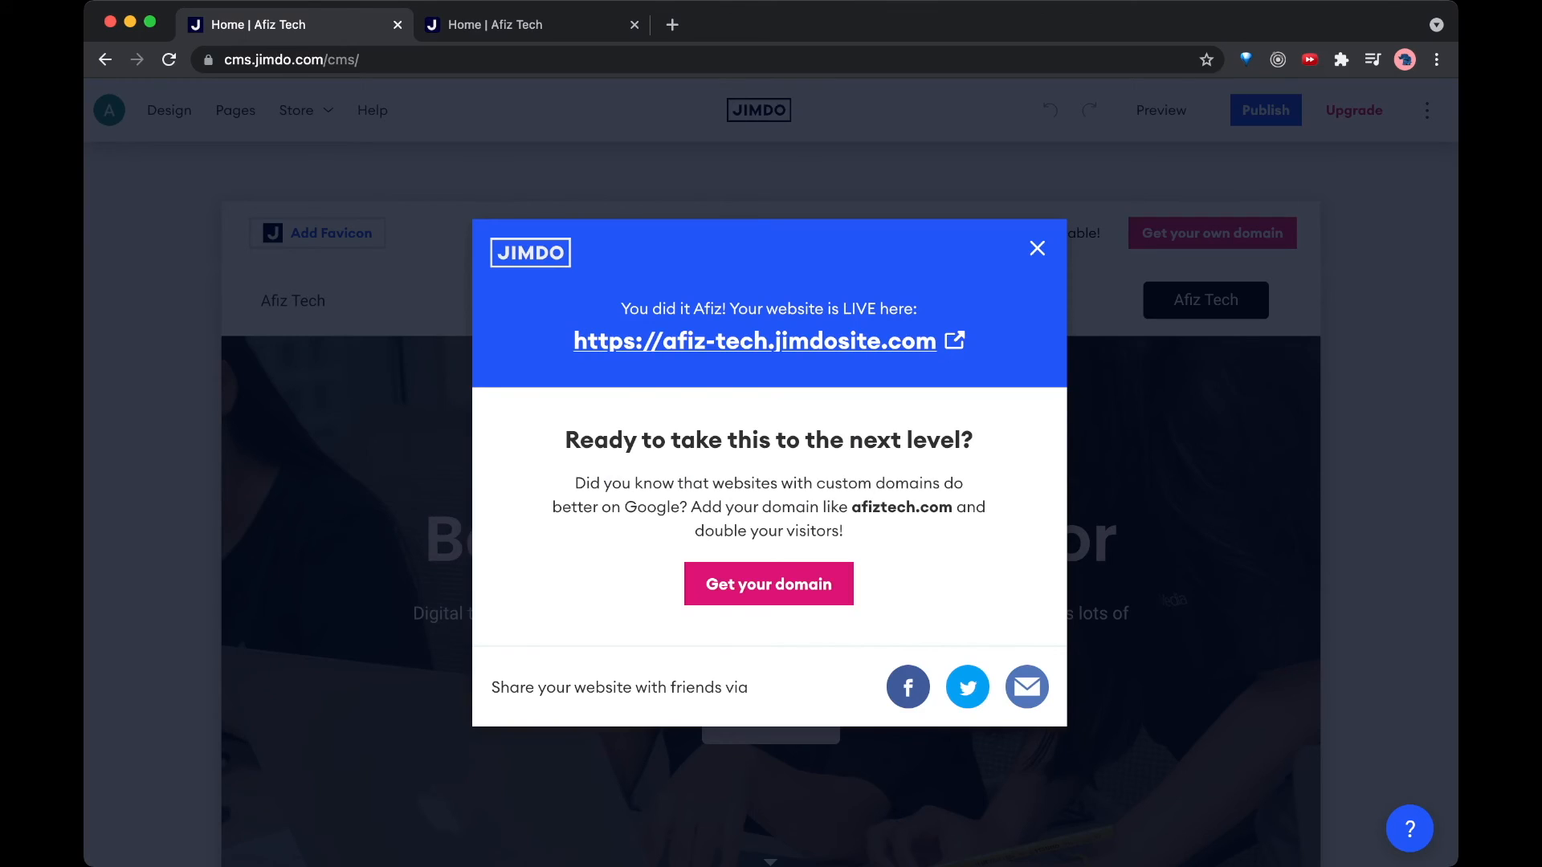
left_click(1038, 248)
scroll(771, 514, "down", 3)
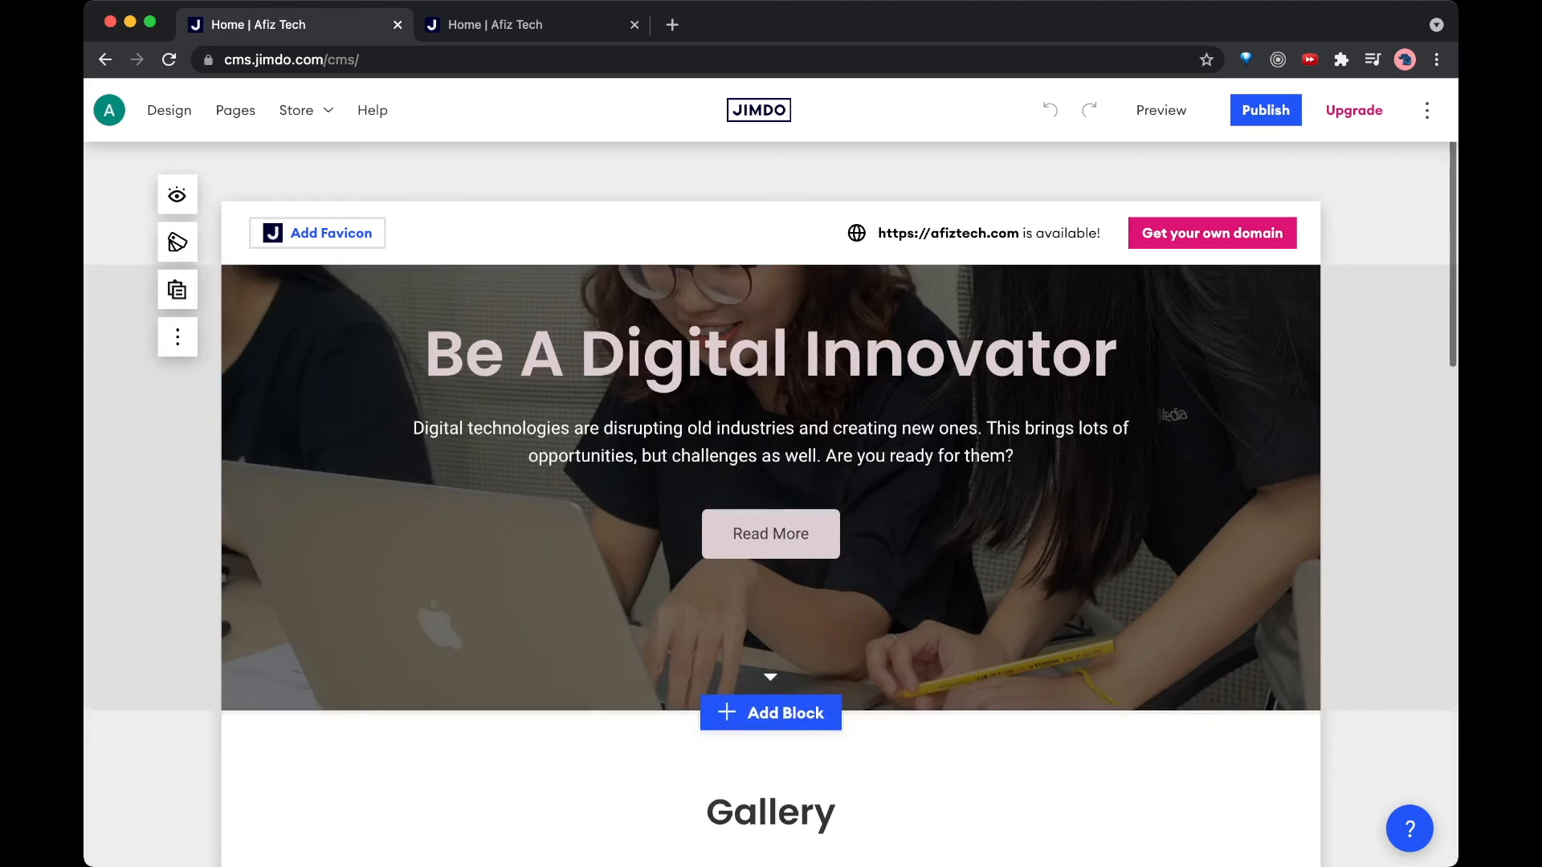
scroll(771, 514, "up", 1)
scroll(771, 514, "up", 1)
Step: Replace the hero heading "Be A Digital Innovator" with the site name shown in the header
left_click(1013, 580)
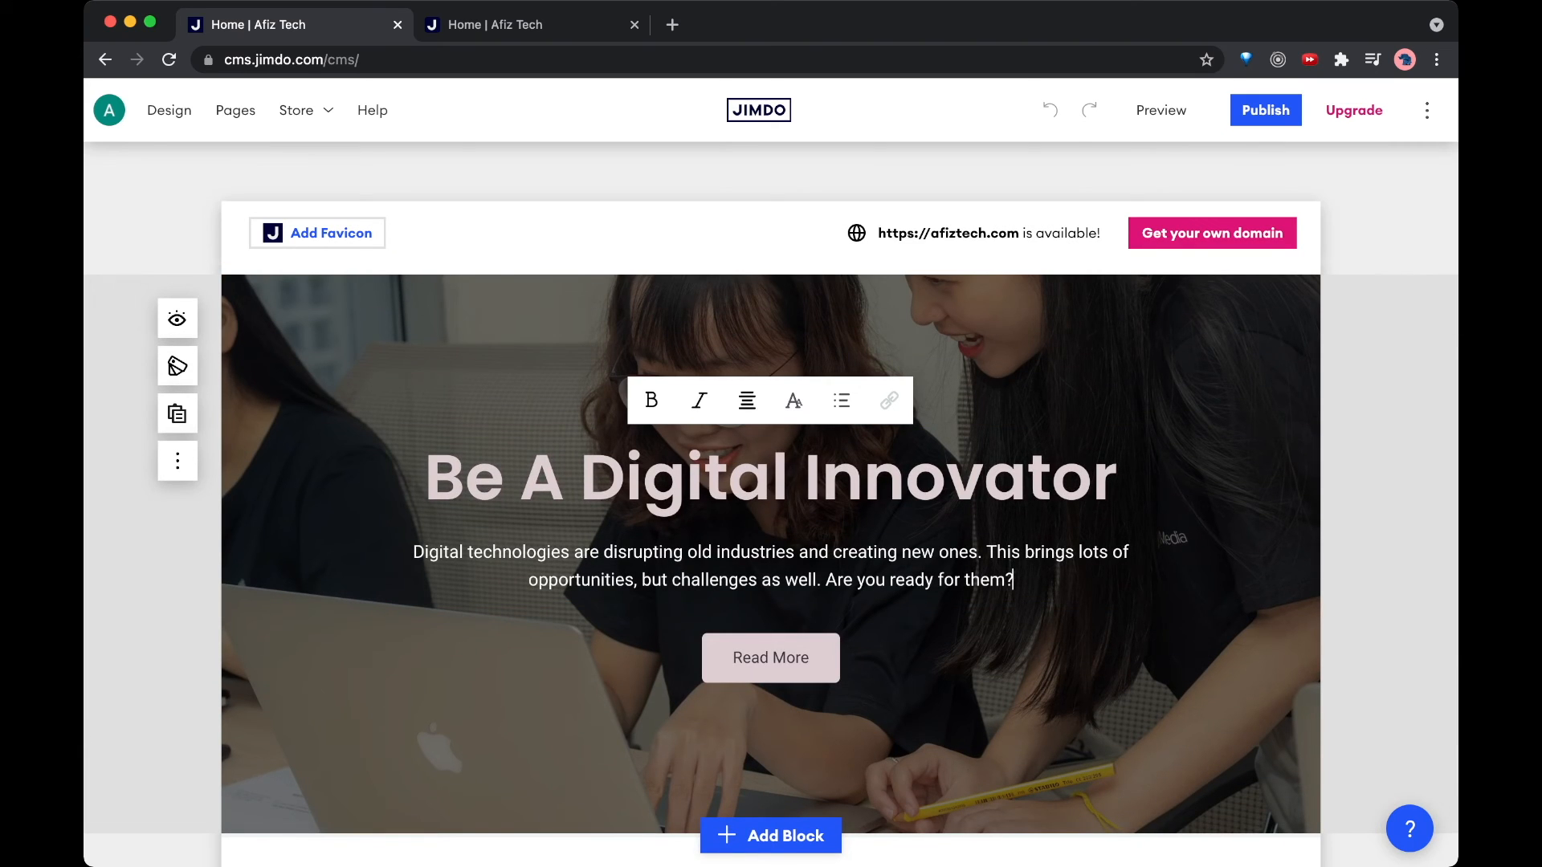
double_click(625, 479)
left_click(564, 478)
double_click(468, 479)
left_click_drag(425, 479, 1116, 479)
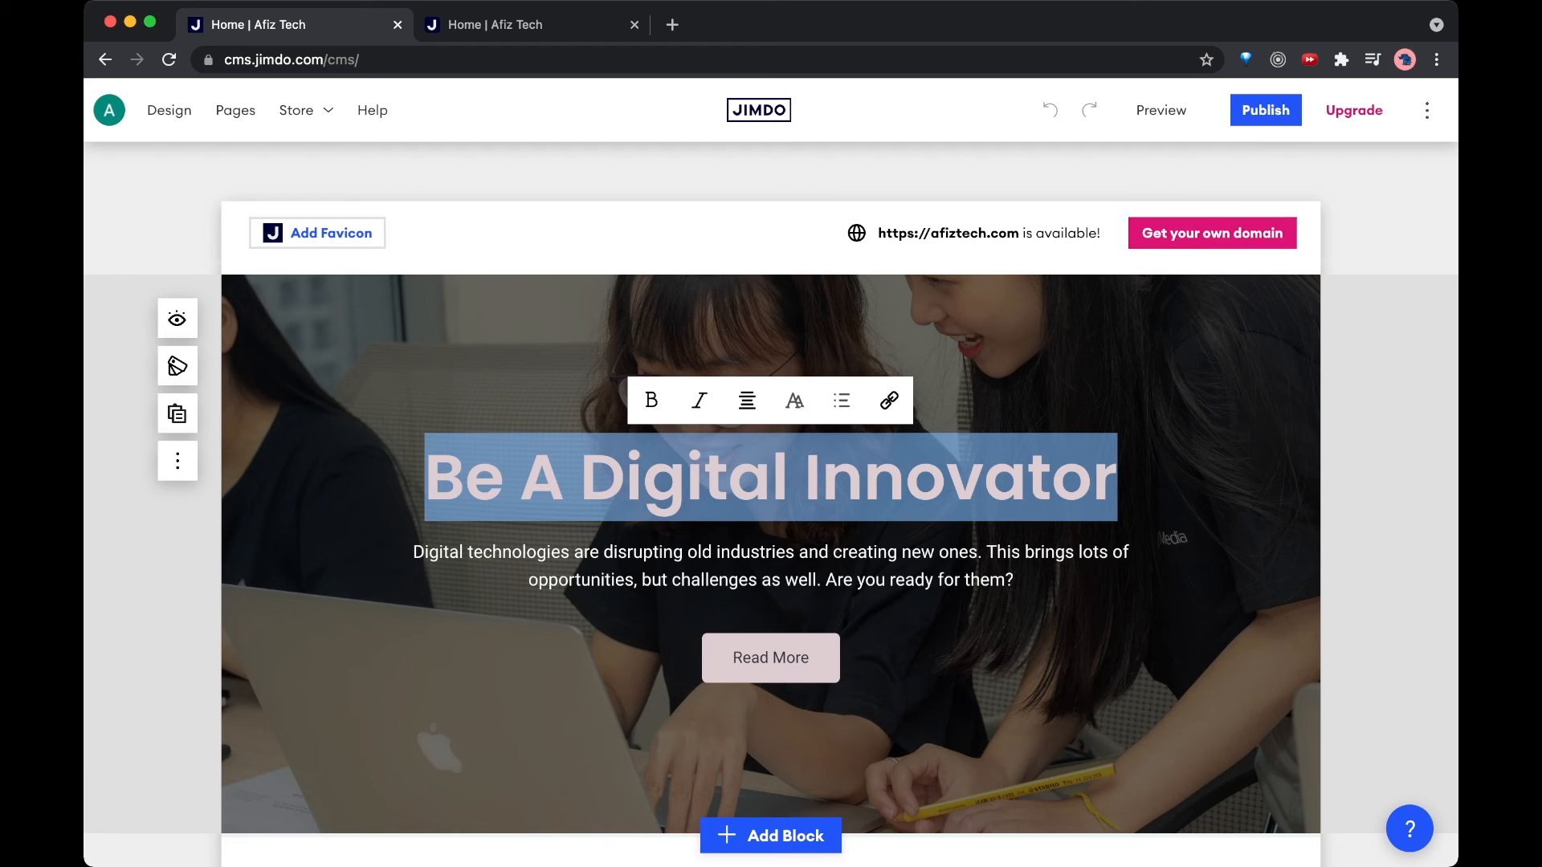
type("Afi")
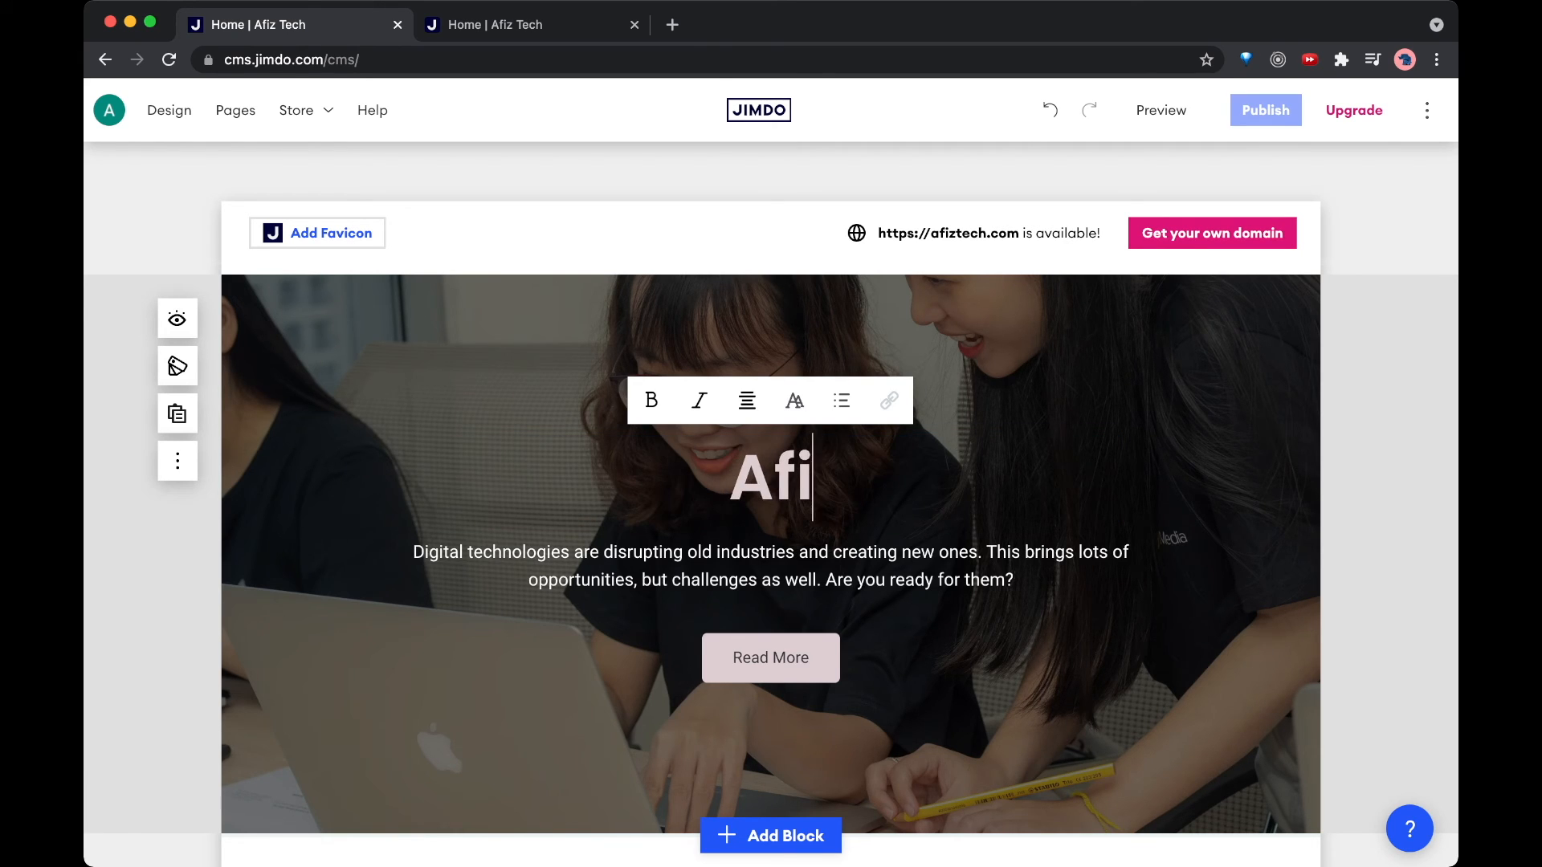
type("z Tech")
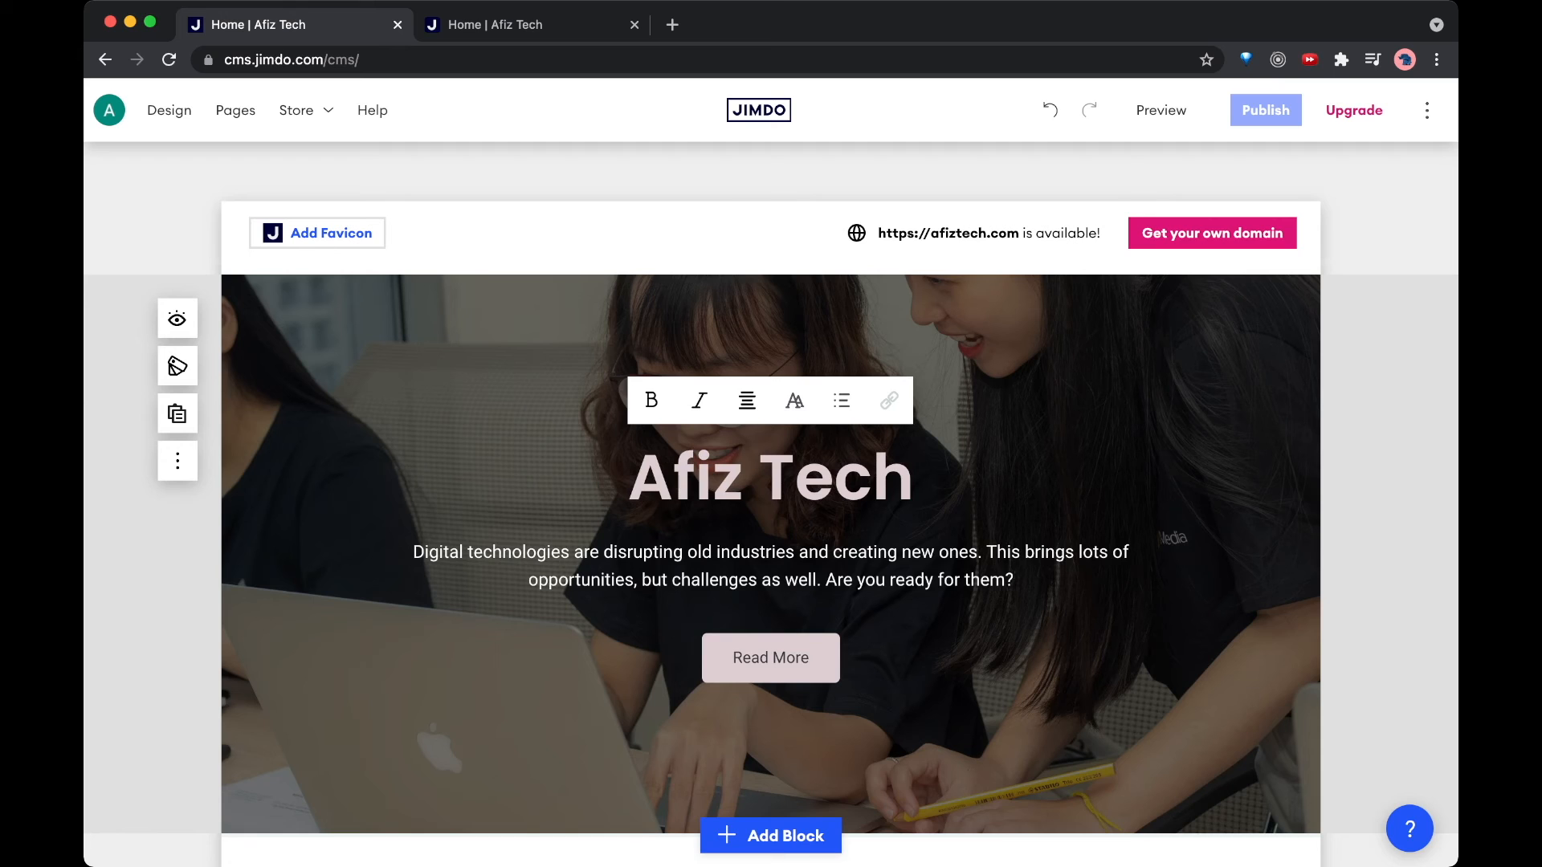
left_click_drag(412, 552, 1015, 580)
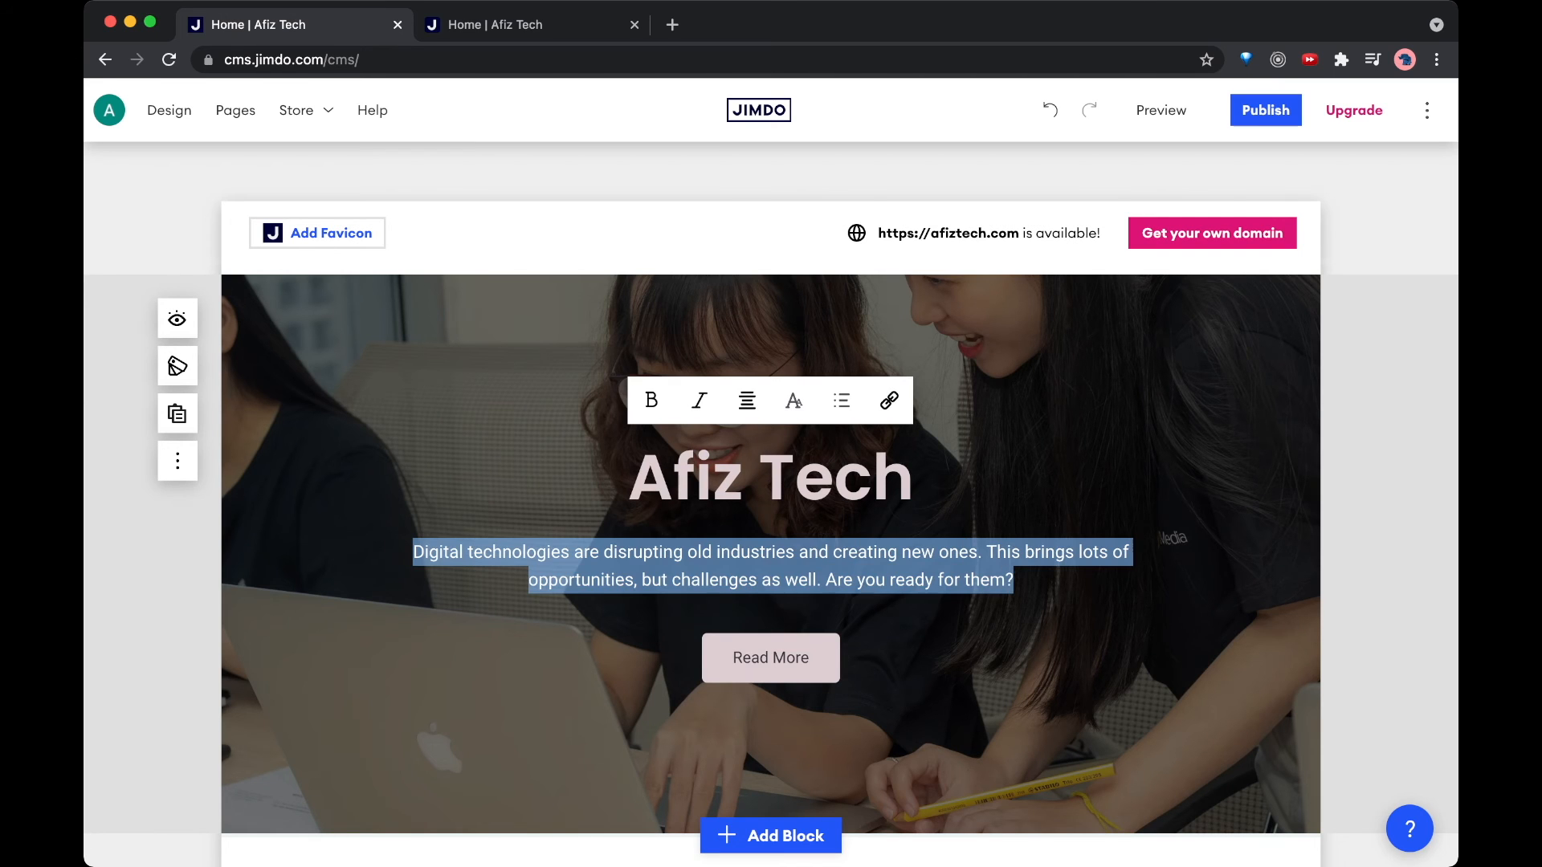
key("Escape")
scroll(771, 554, "down", 2)
scroll(771, 554, "up", 2)
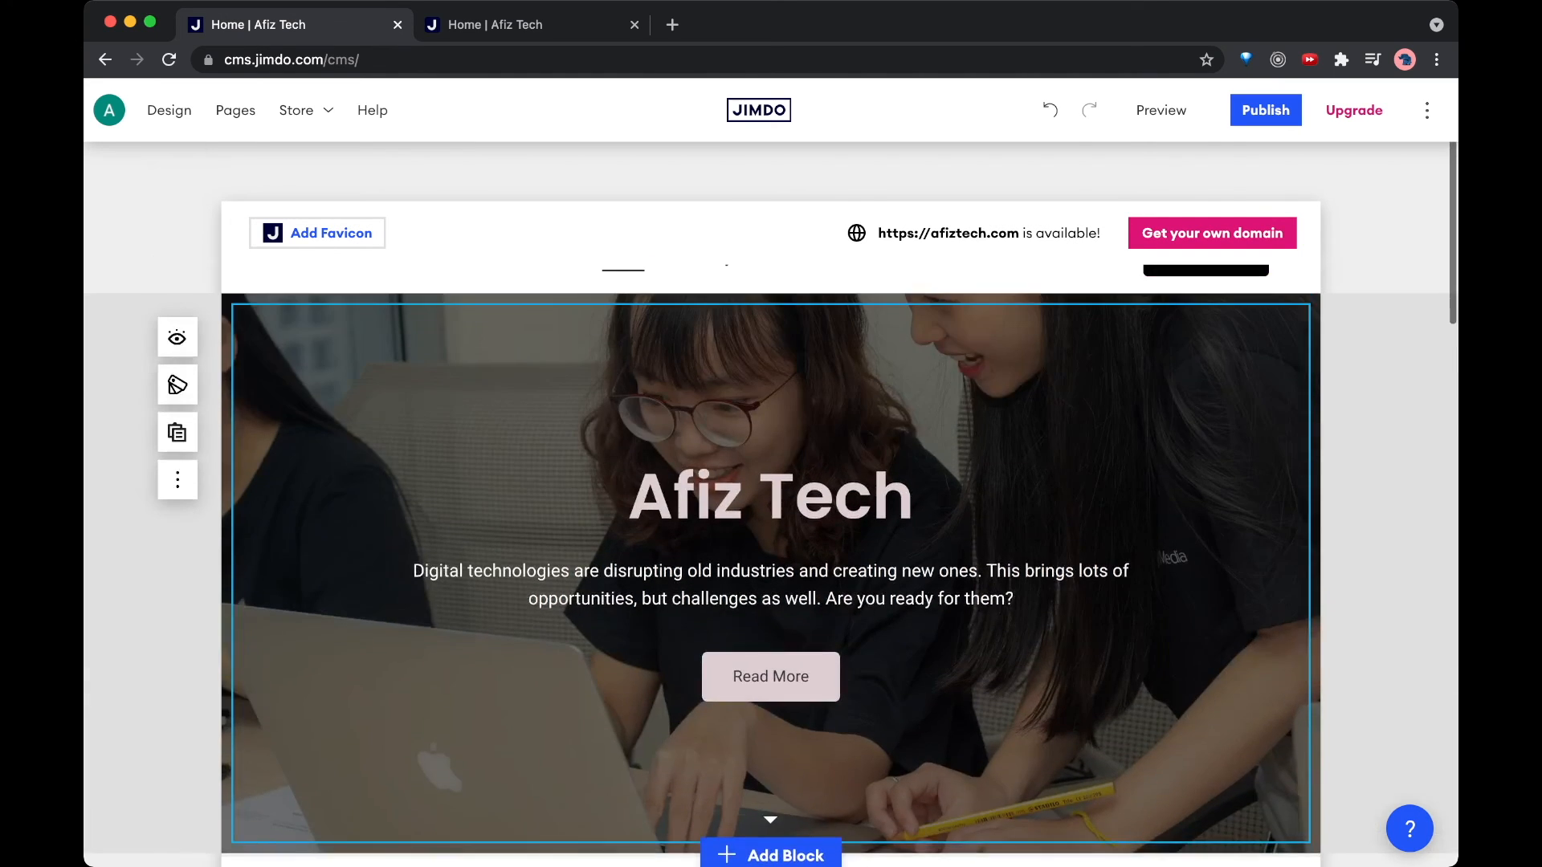
Step: Make the site-name heading in the hero block bold
left_click(1016, 598)
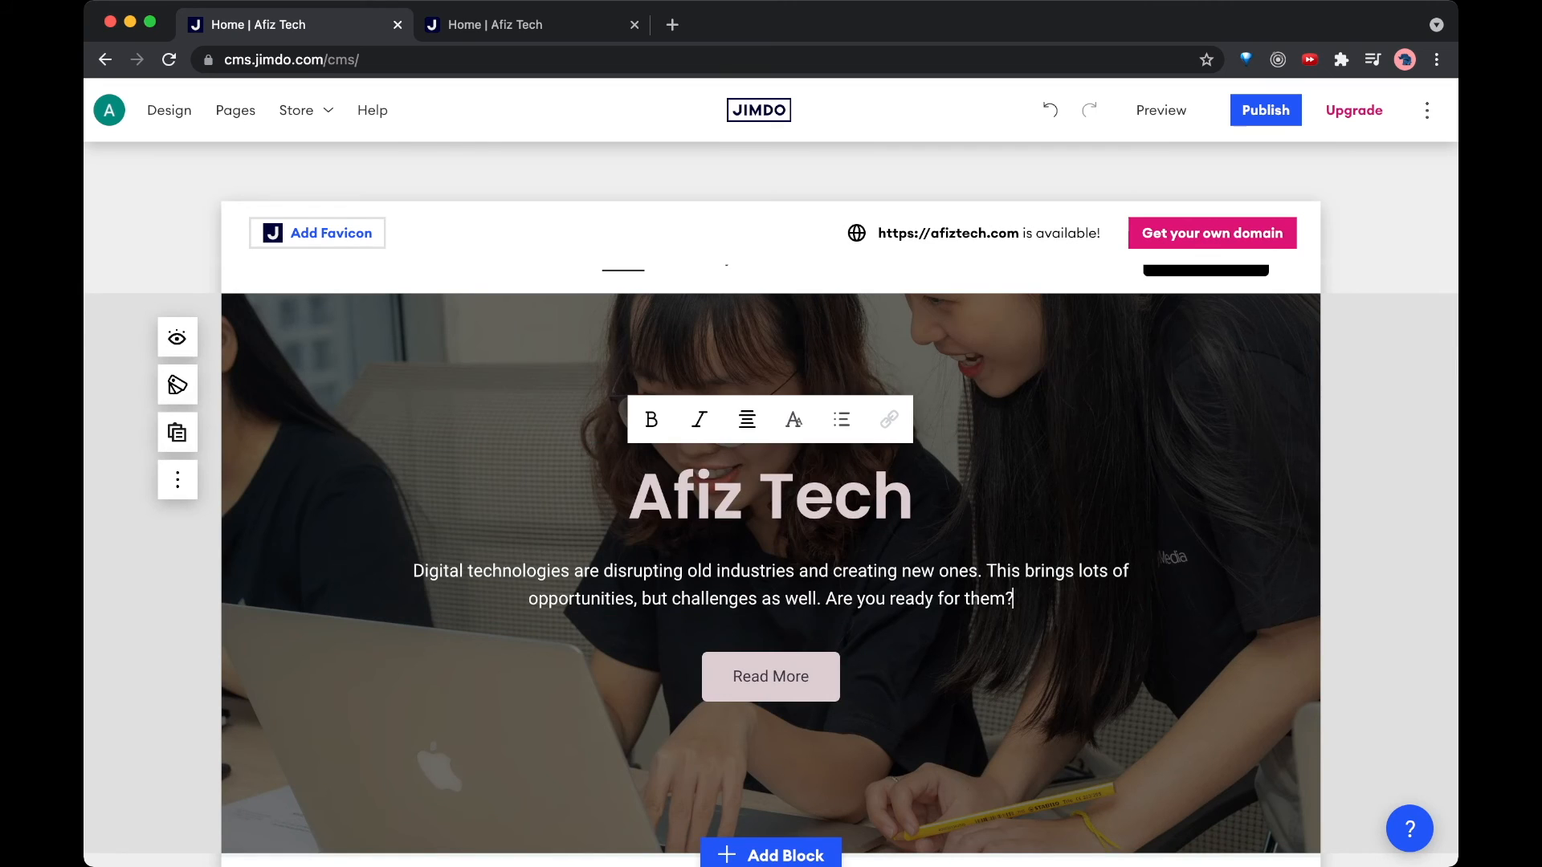
left_click_drag(629, 496, 913, 496)
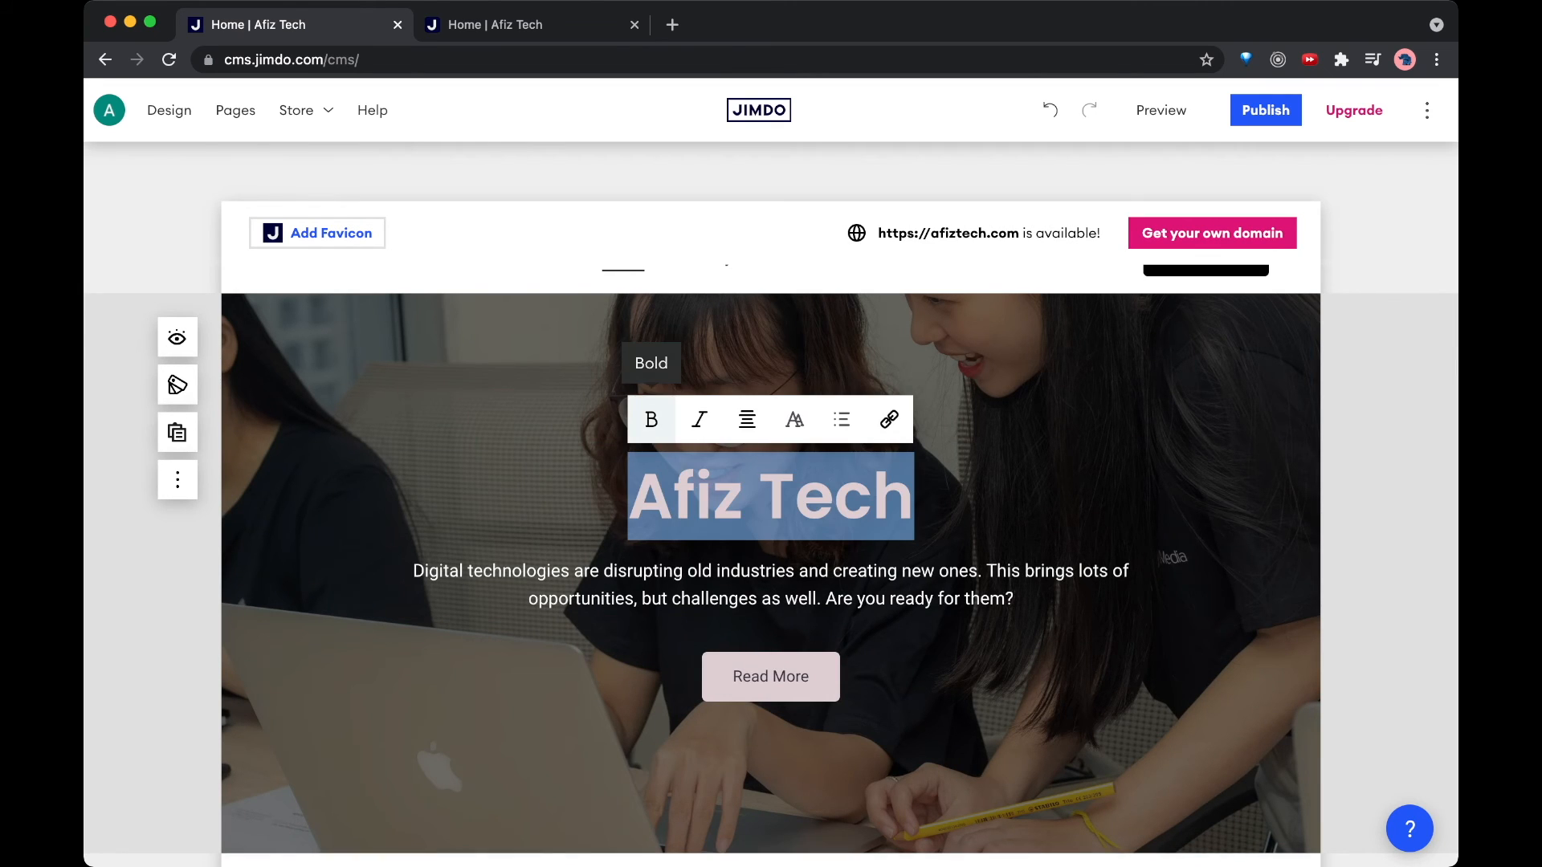
left_click(651, 420)
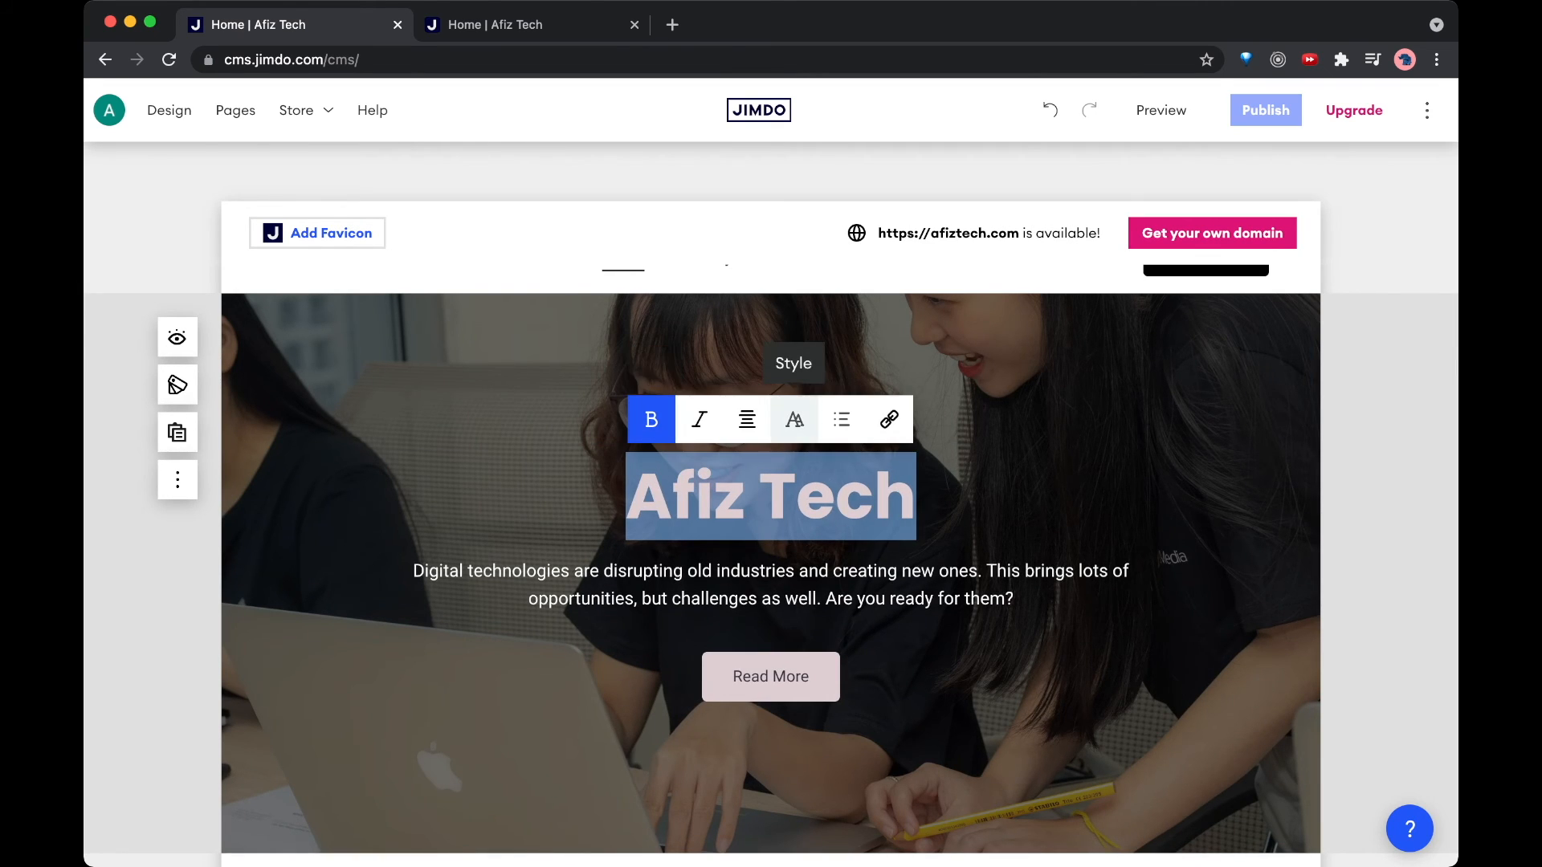
left_click(794, 420)
left_click(920, 498)
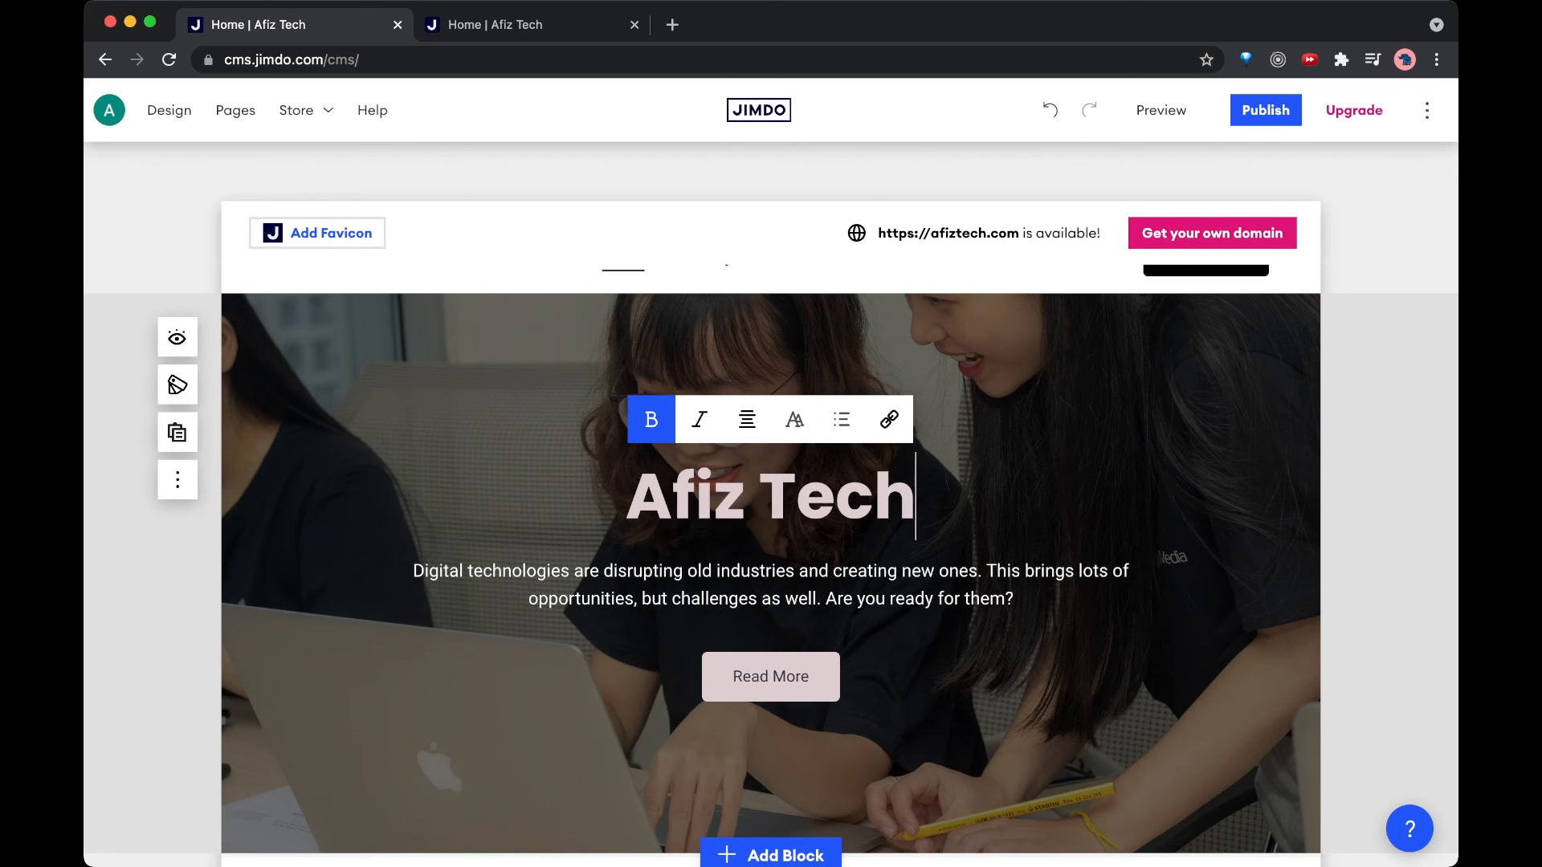
left_click(1205, 490)
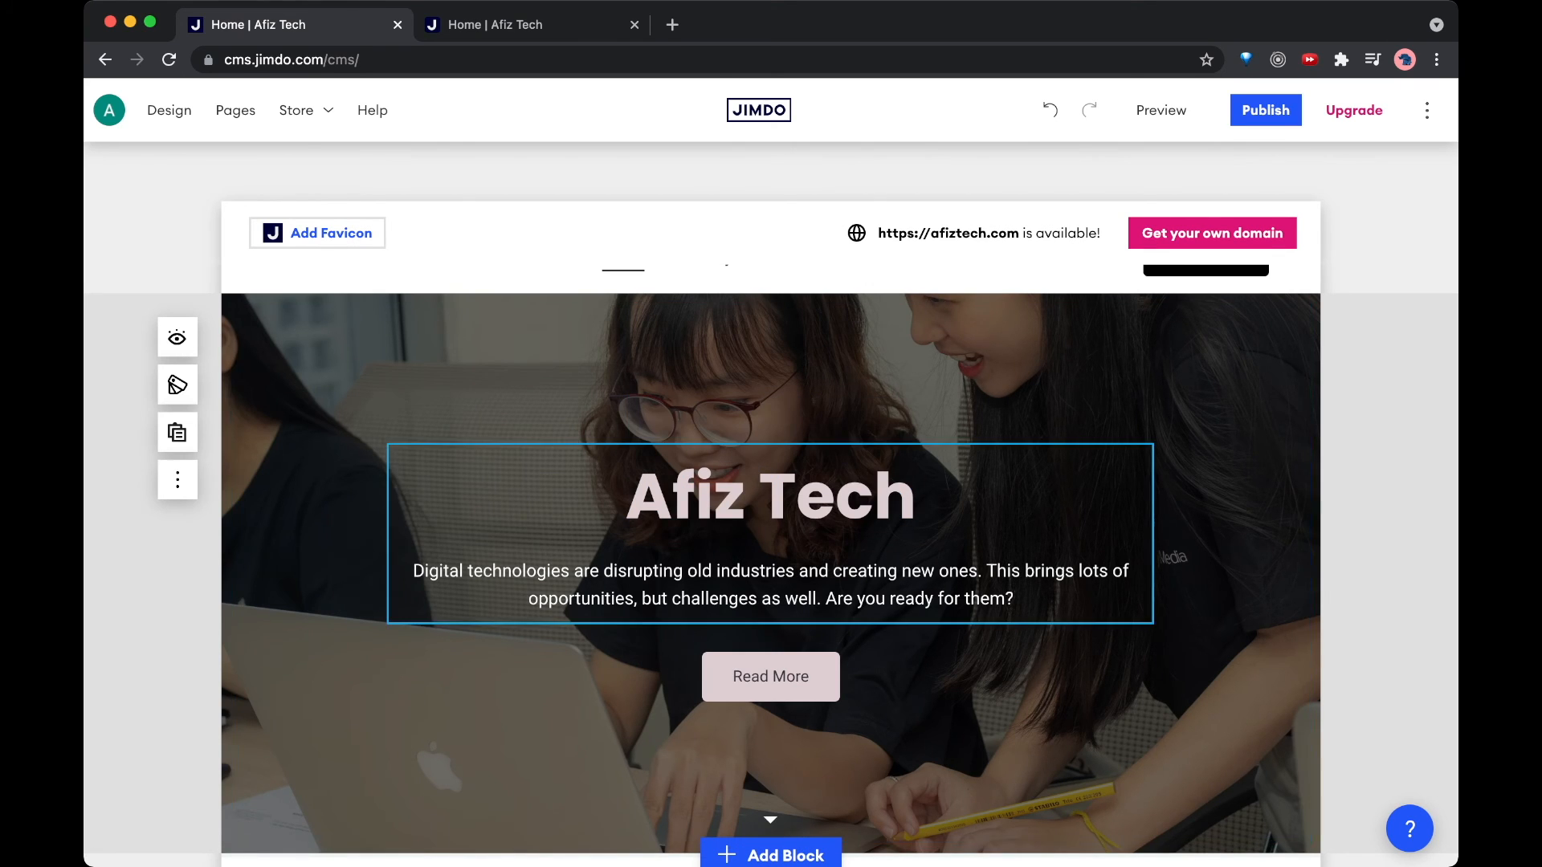
scroll(771, 562, "down", 8)
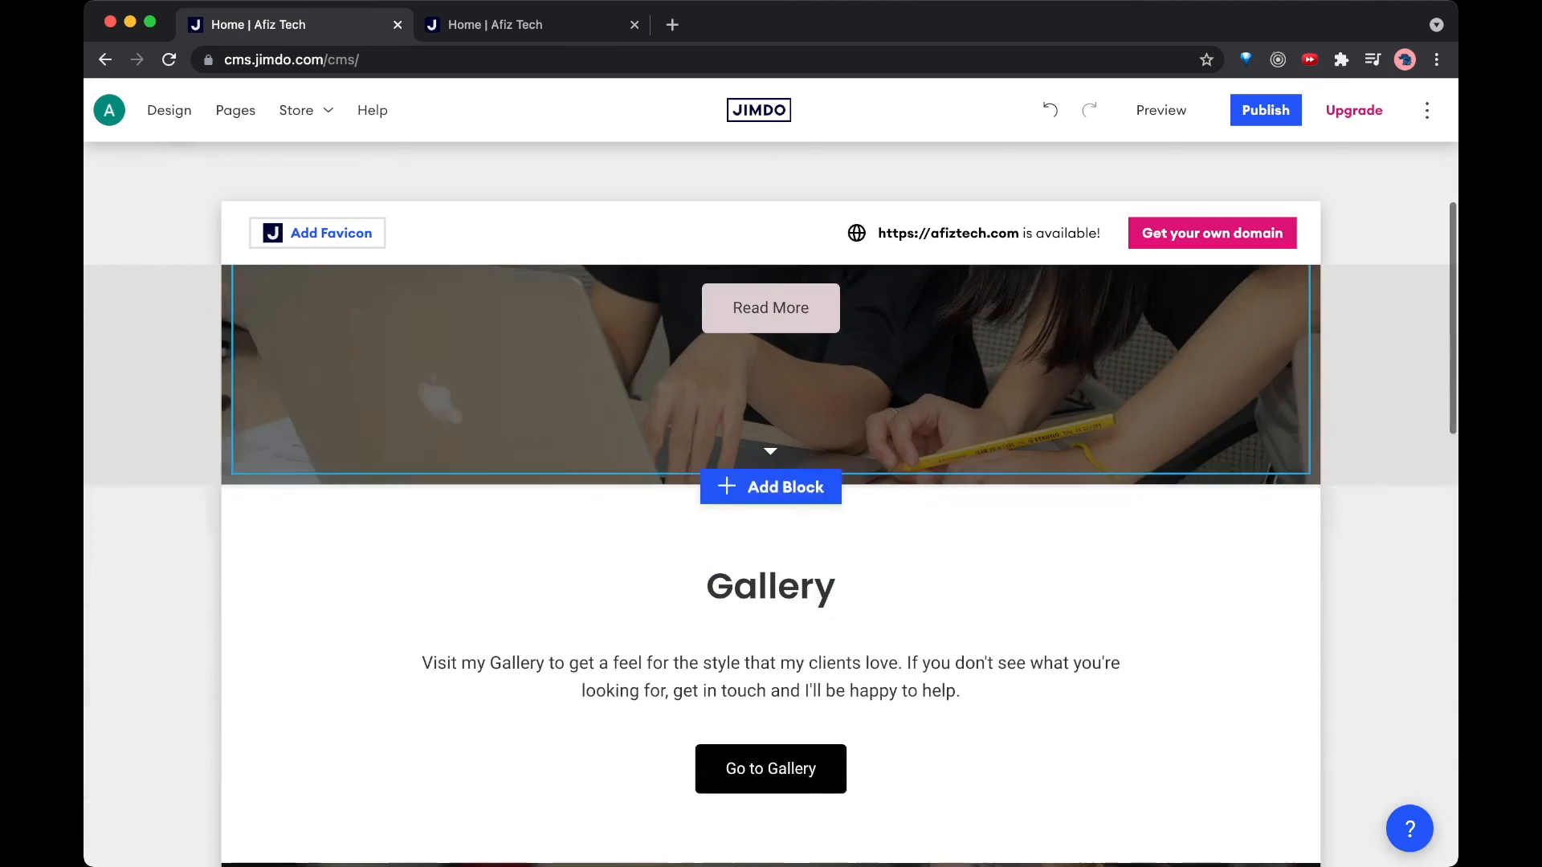
left_click(838, 318)
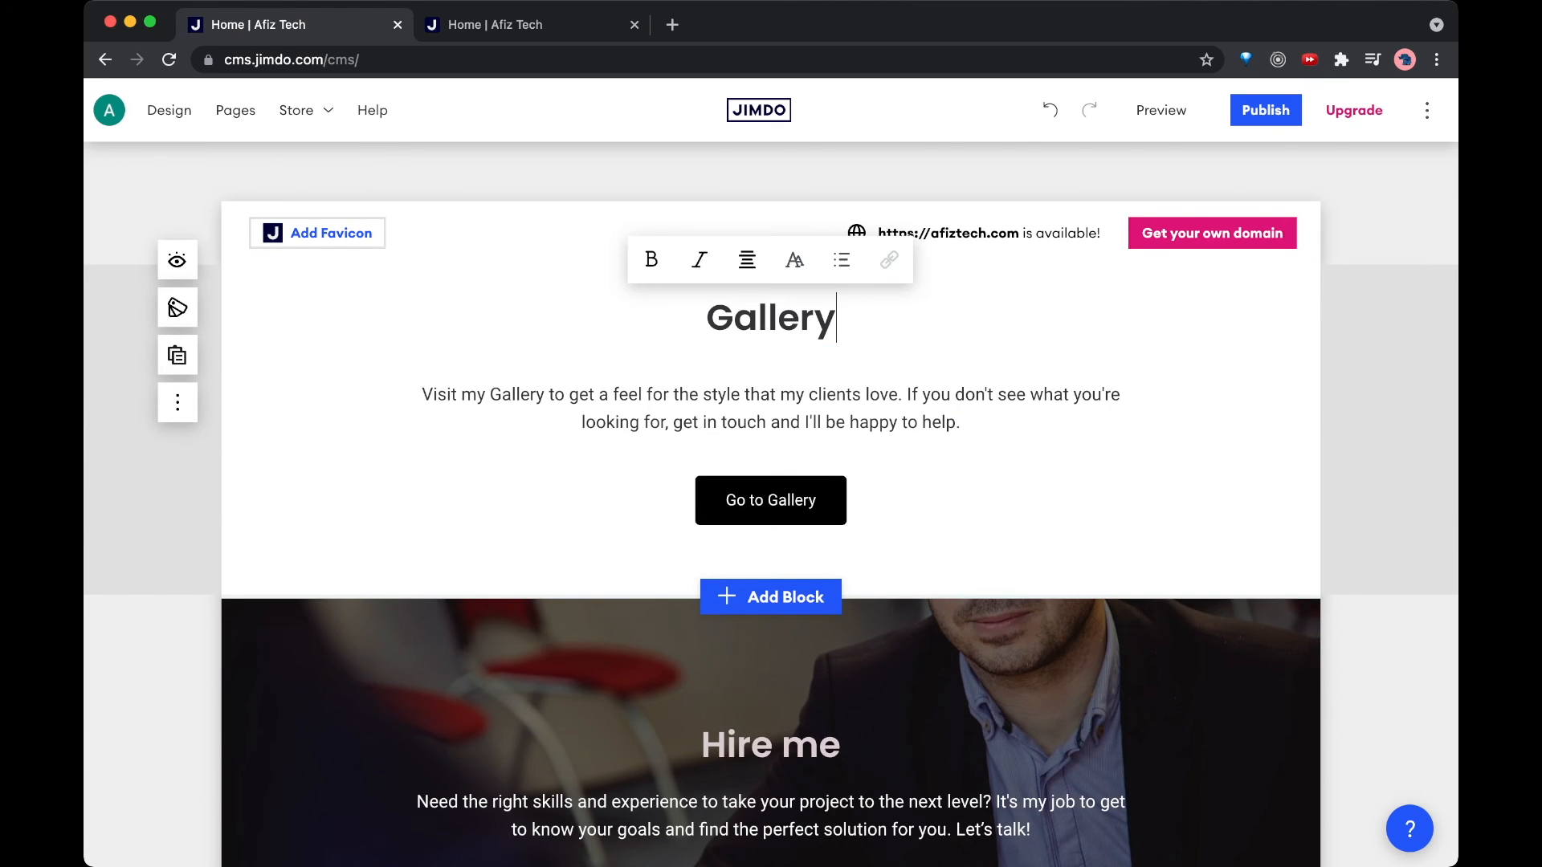
left_click(1124, 498)
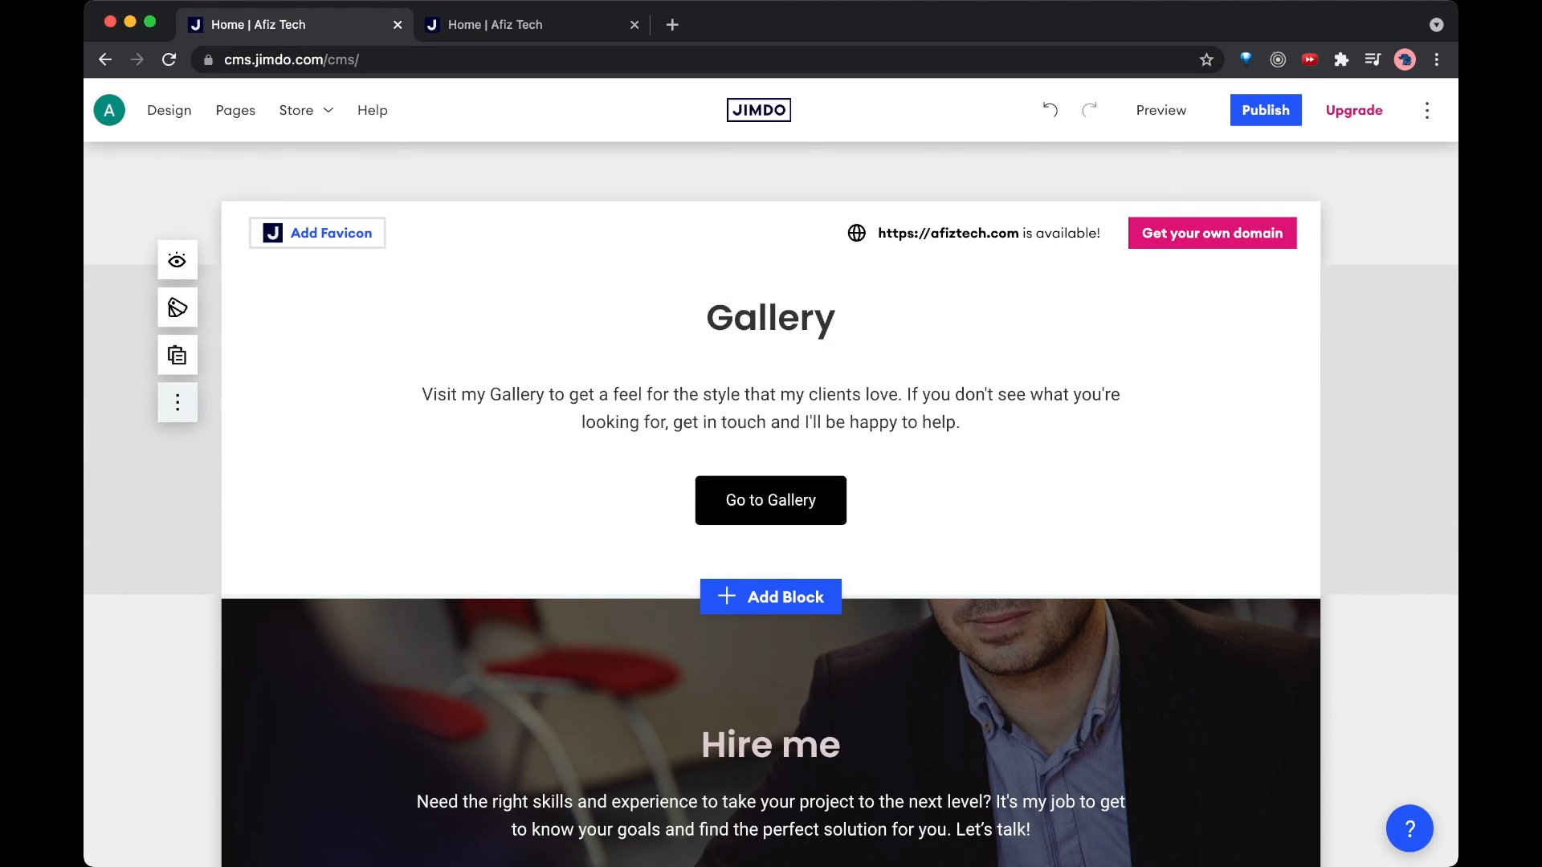
left_click(178, 402)
left_click(962, 422)
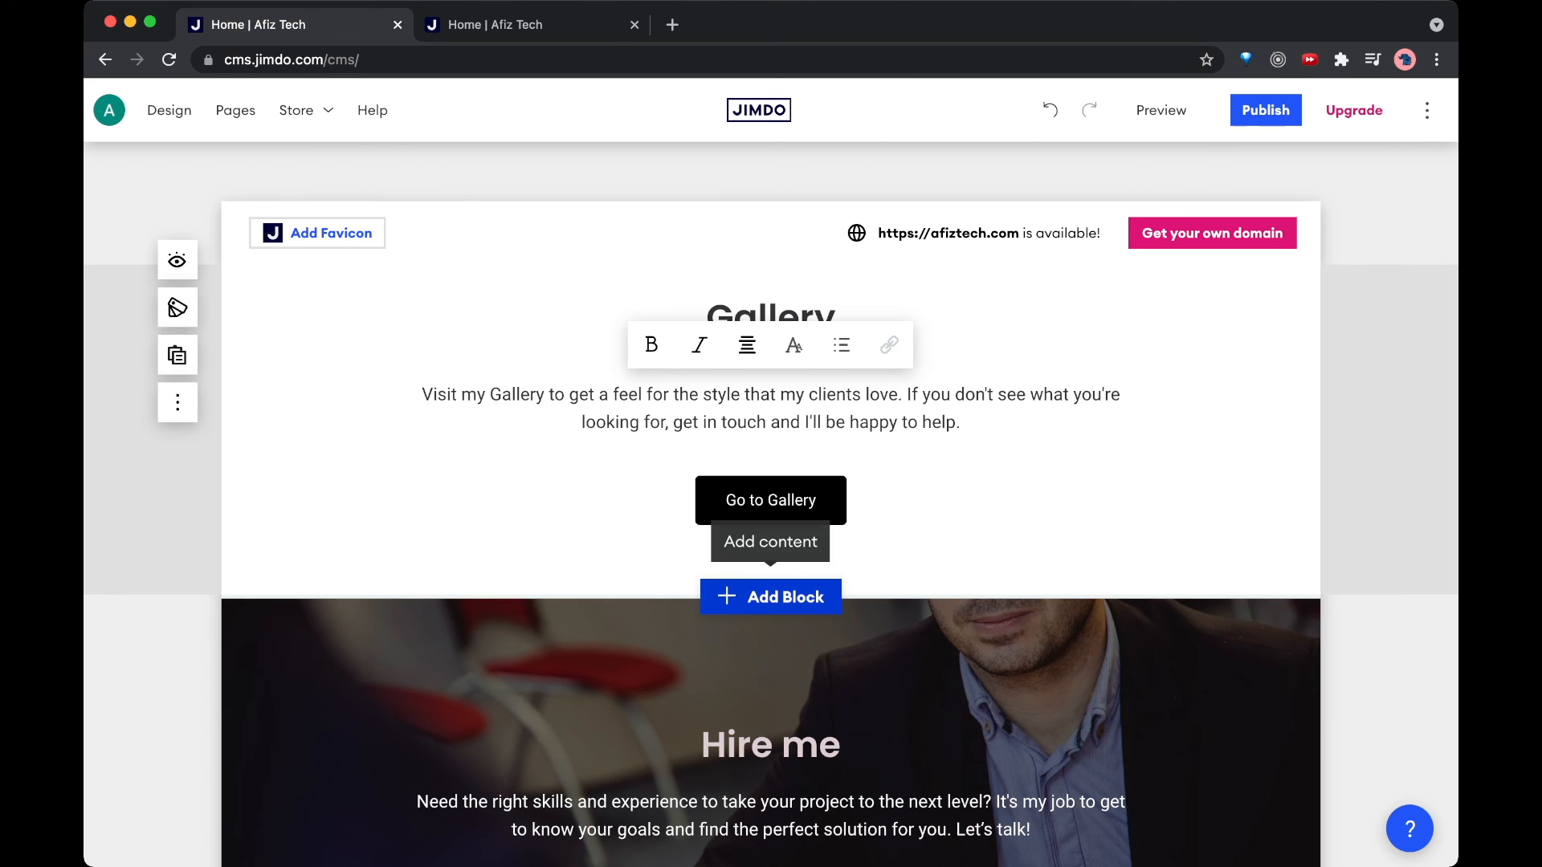
Step: Add the "Our Project" cover block between the hero block and the Gallery block
scroll(771, 441, "up", 3)
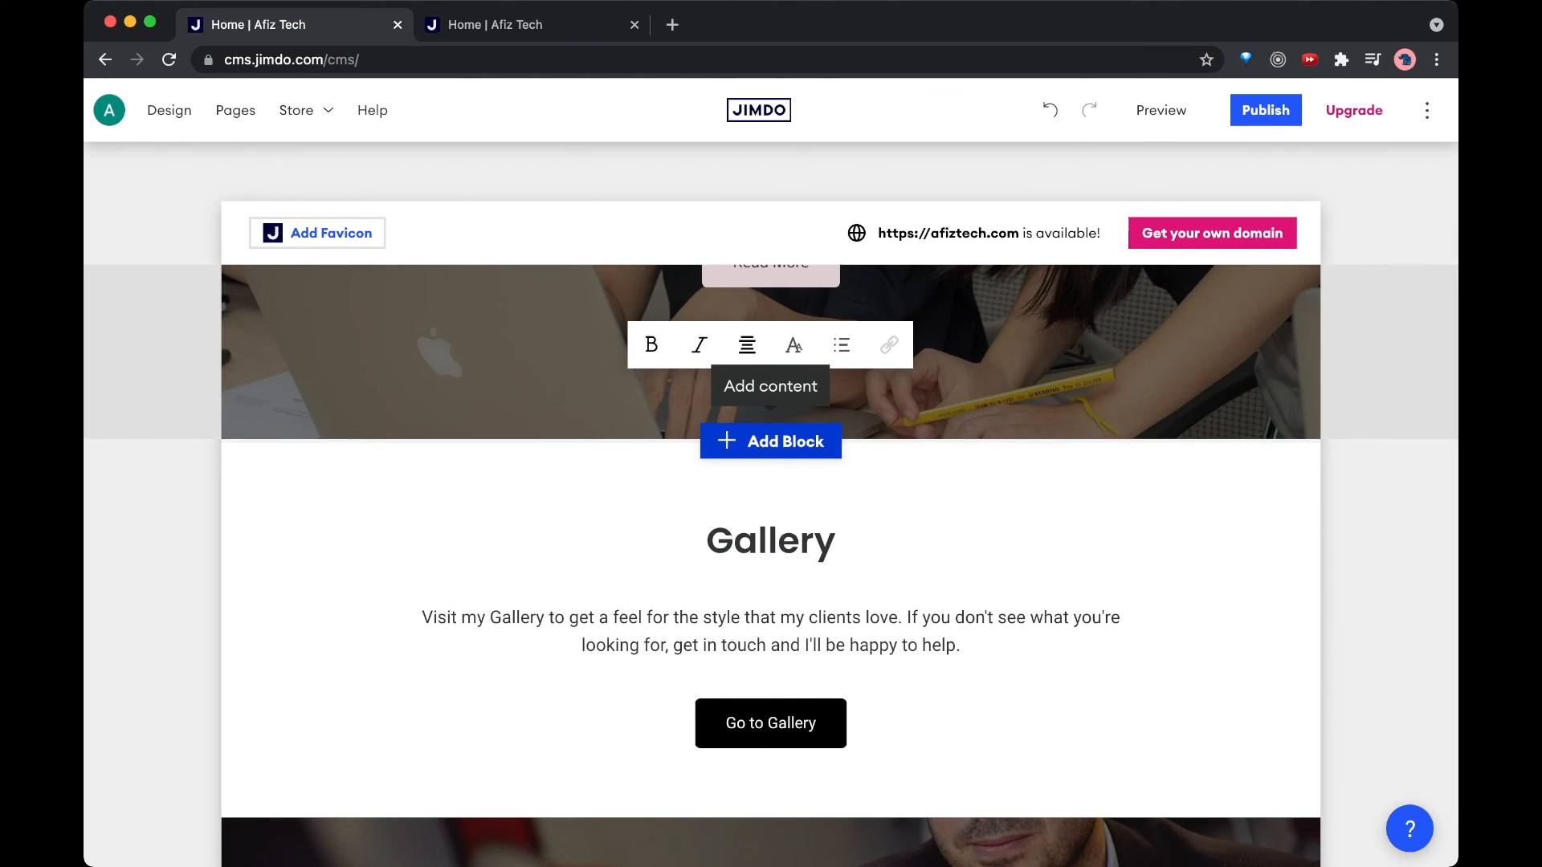
left_click(771, 441)
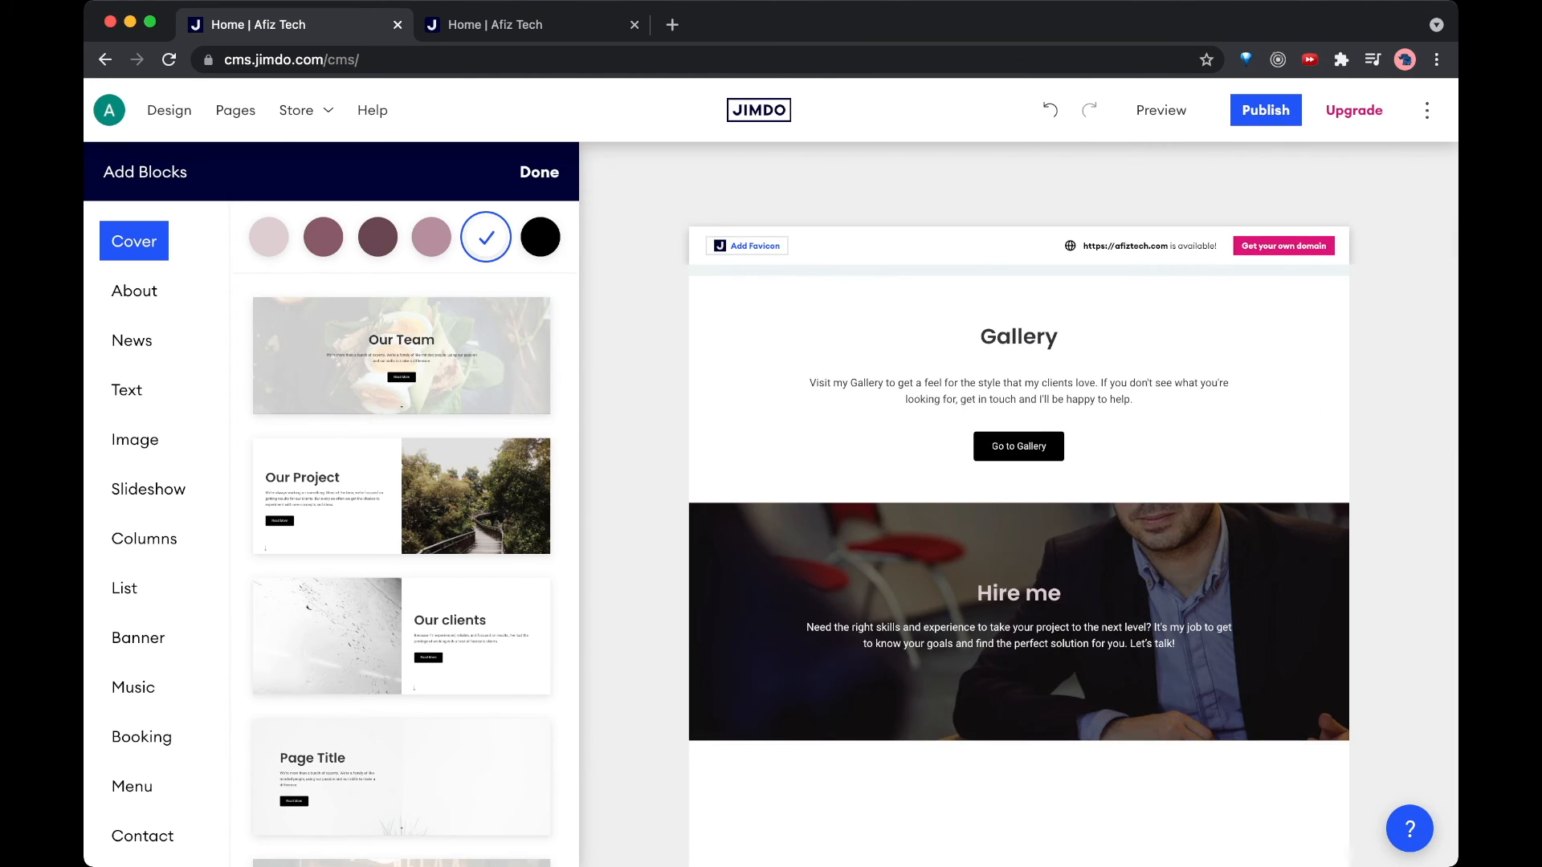
mouse_move(402, 496)
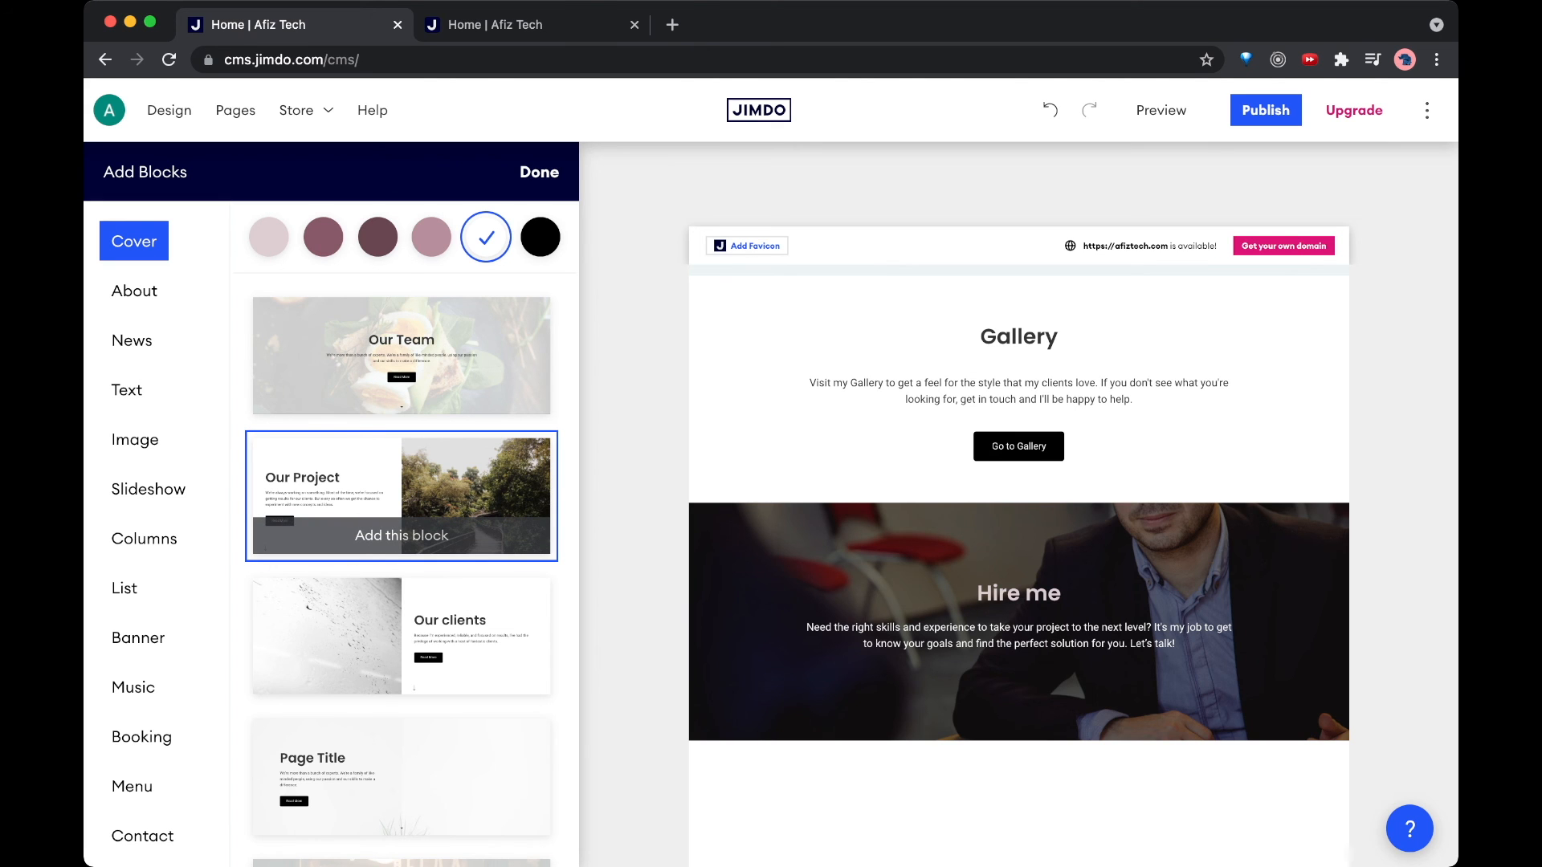
left_click(402, 514)
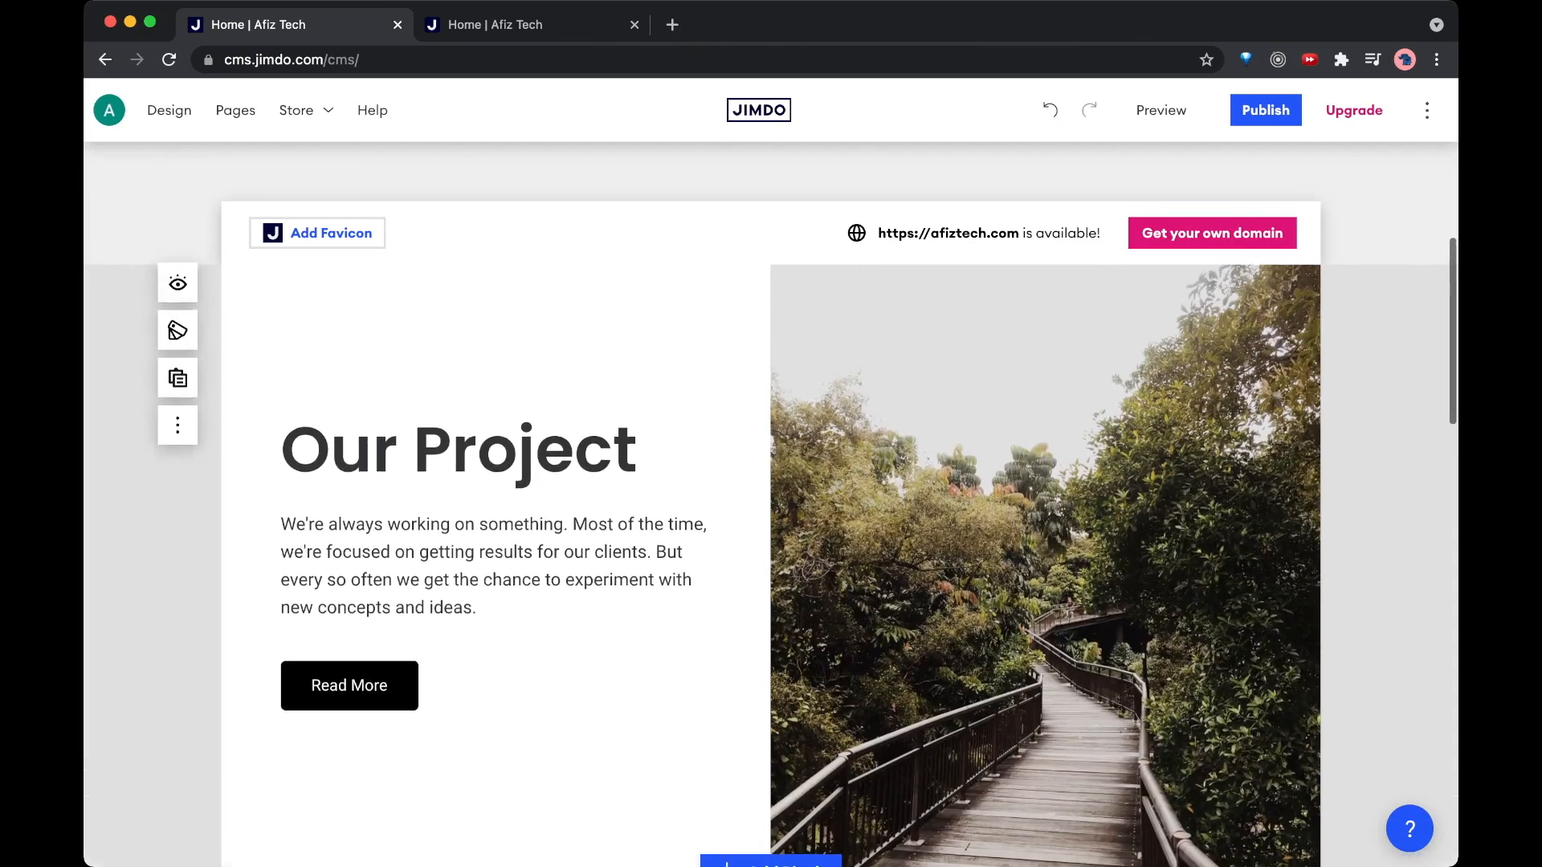
Step: Replace the "Our Project" block's forest walkway picture with the image library photo of people talking at office desks
double_click(525, 535)
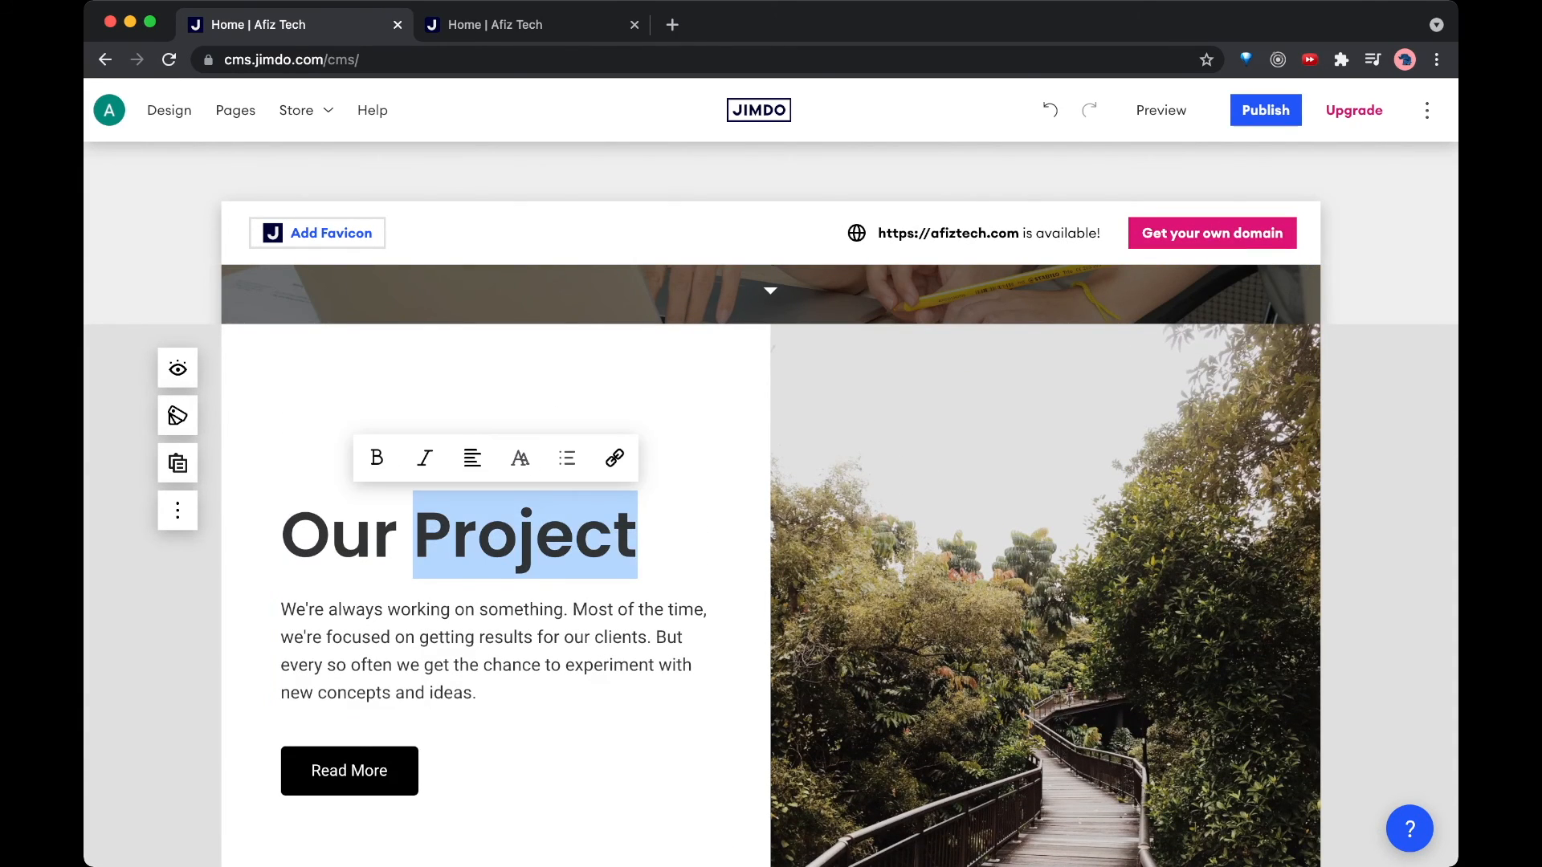
left_click(525, 536)
left_click(1046, 594)
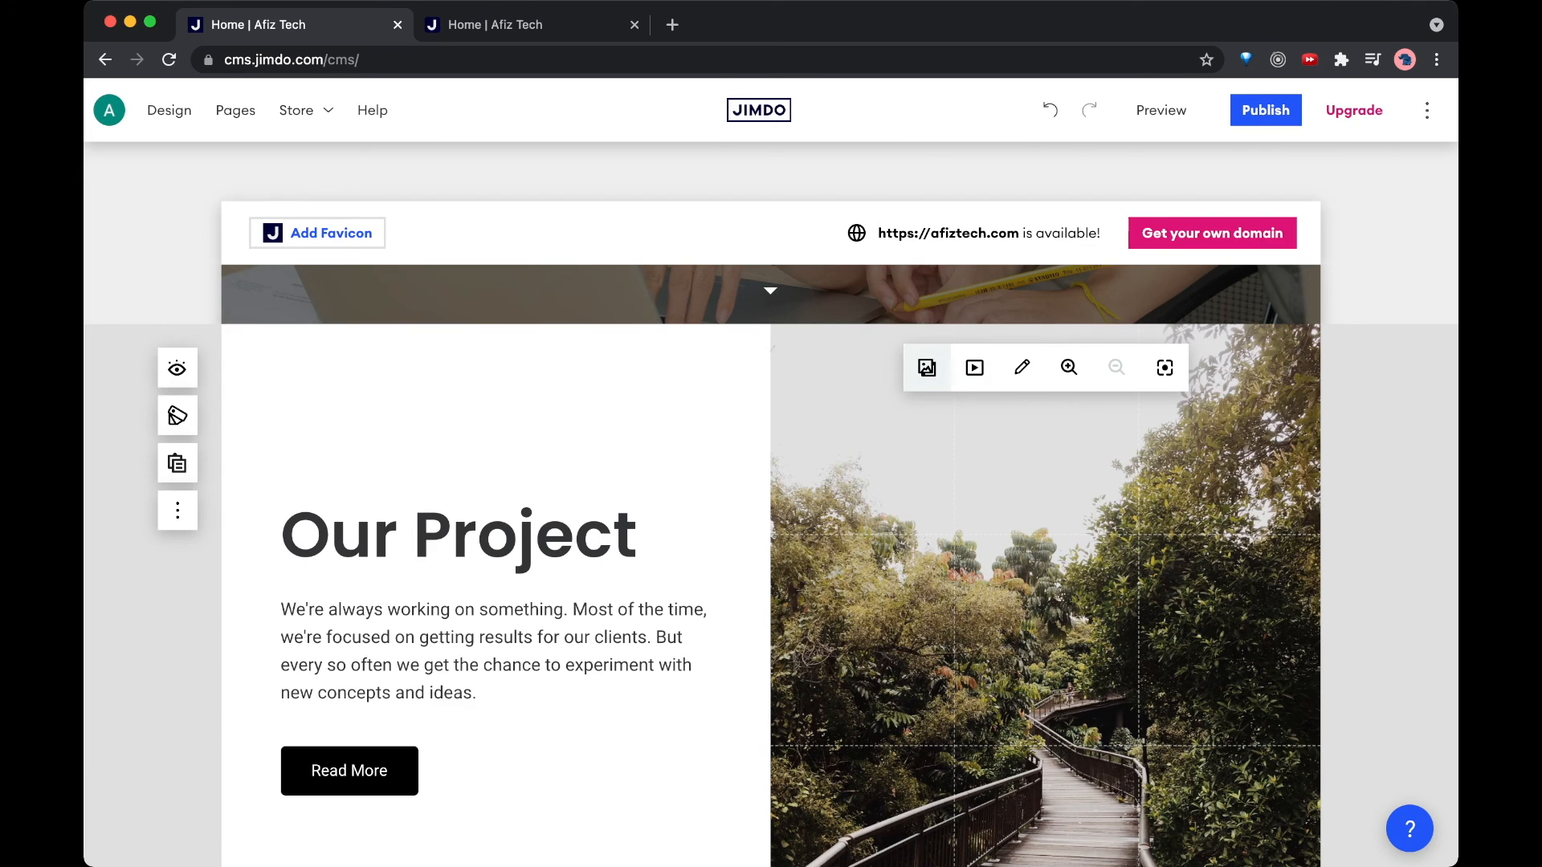
left_click(927, 368)
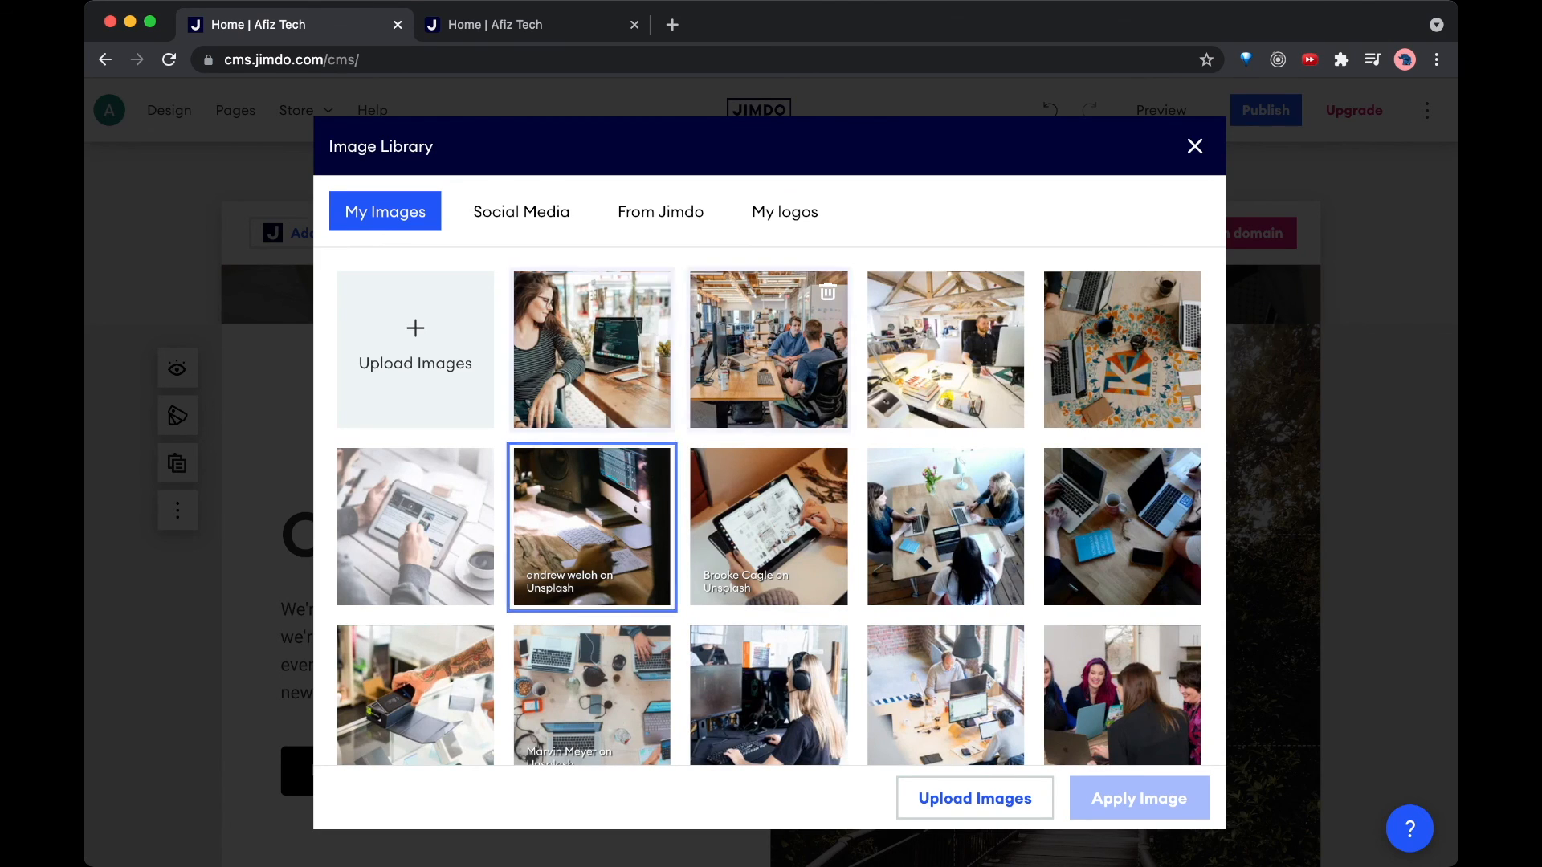
left_click(769, 349)
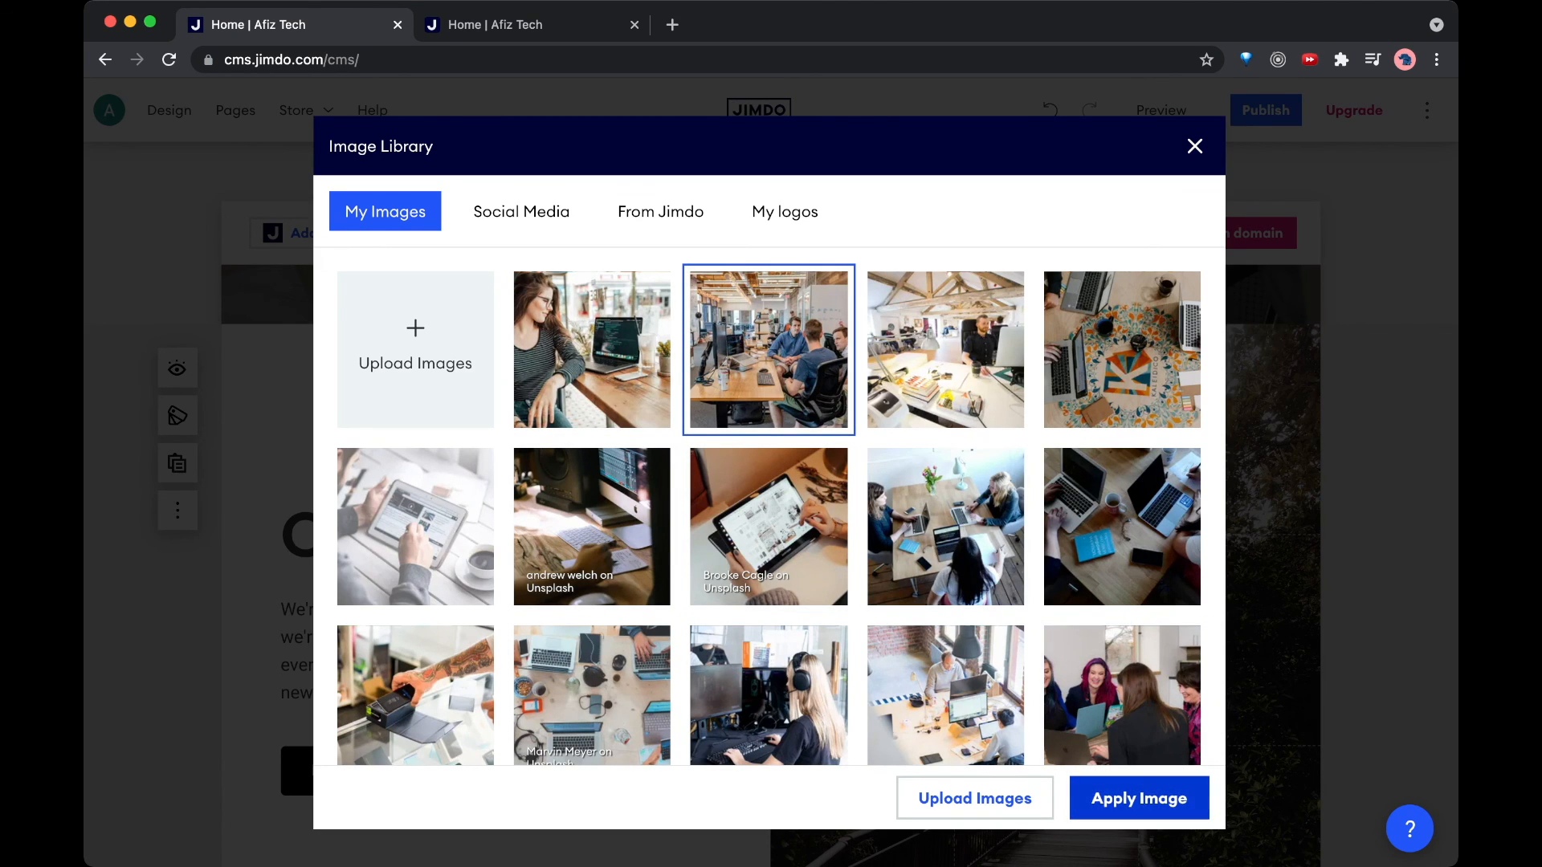
left_click(1139, 798)
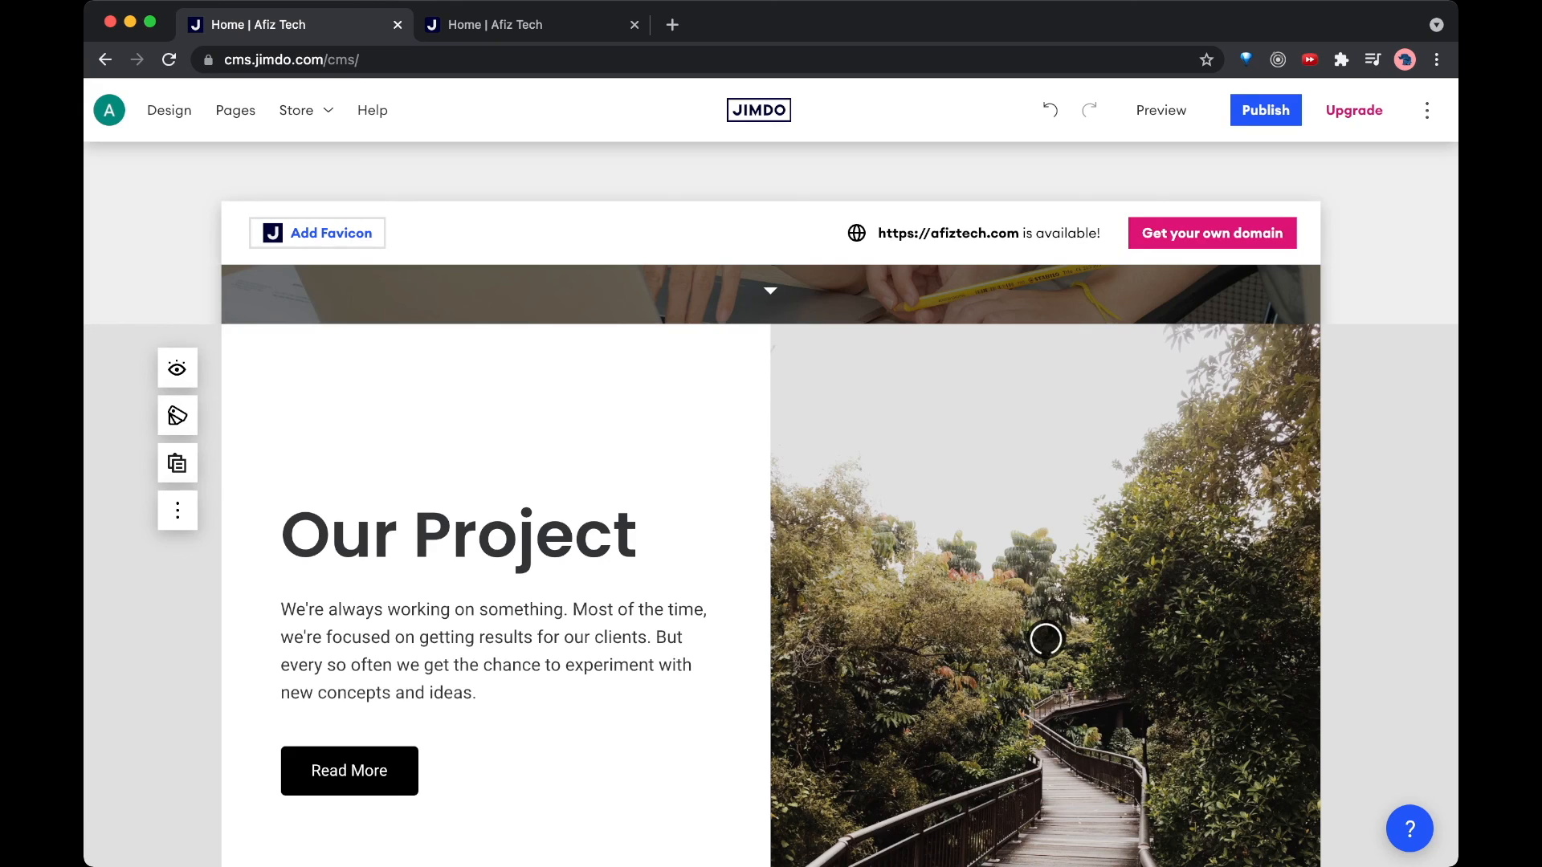
scroll(771, 562, "down", 2)
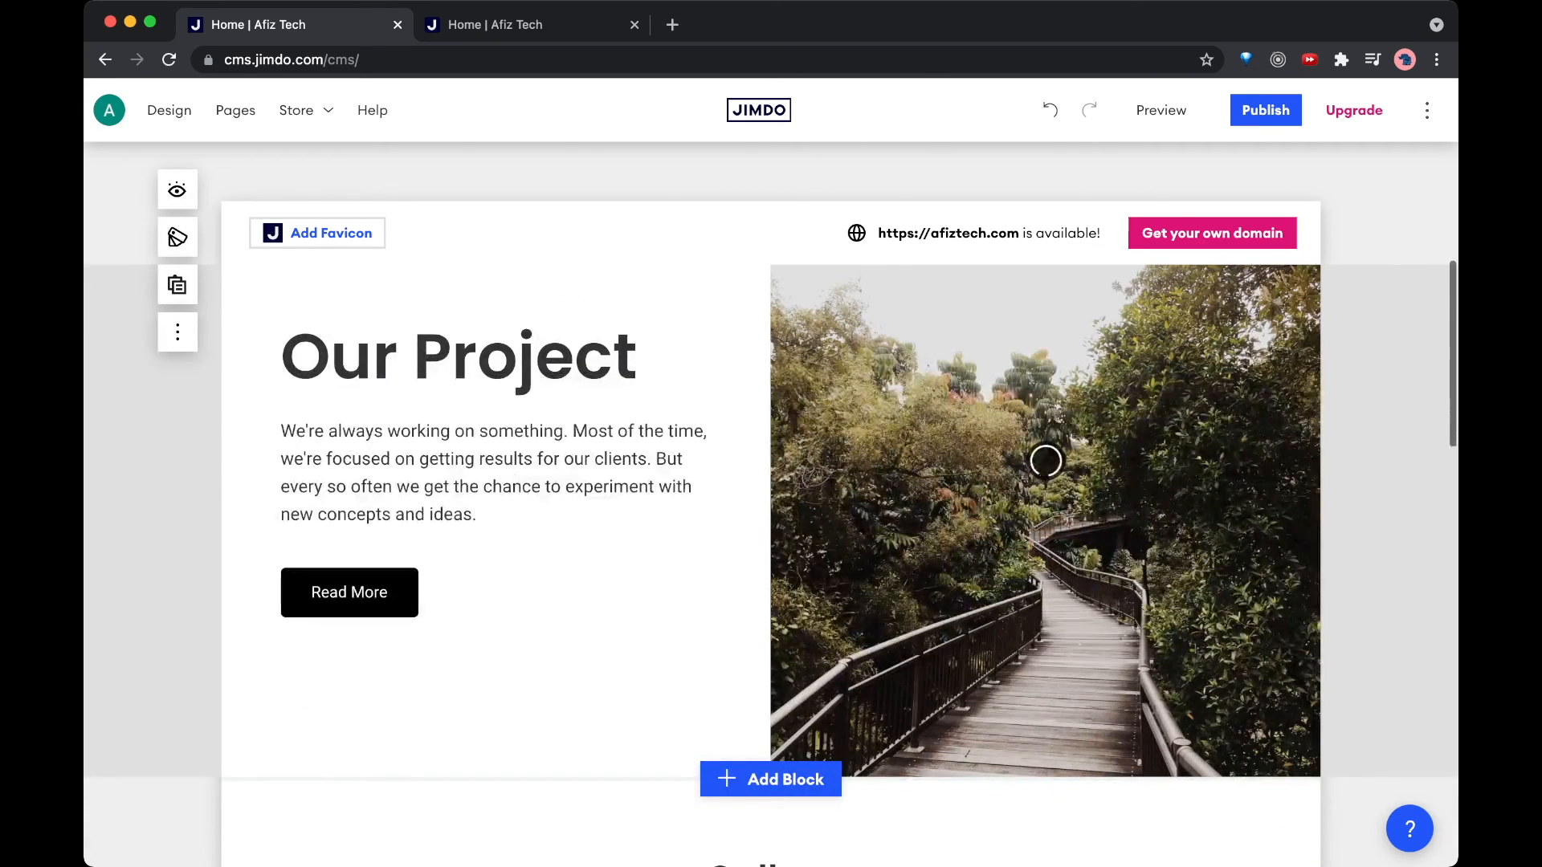
scroll(771, 610, "down", 2)
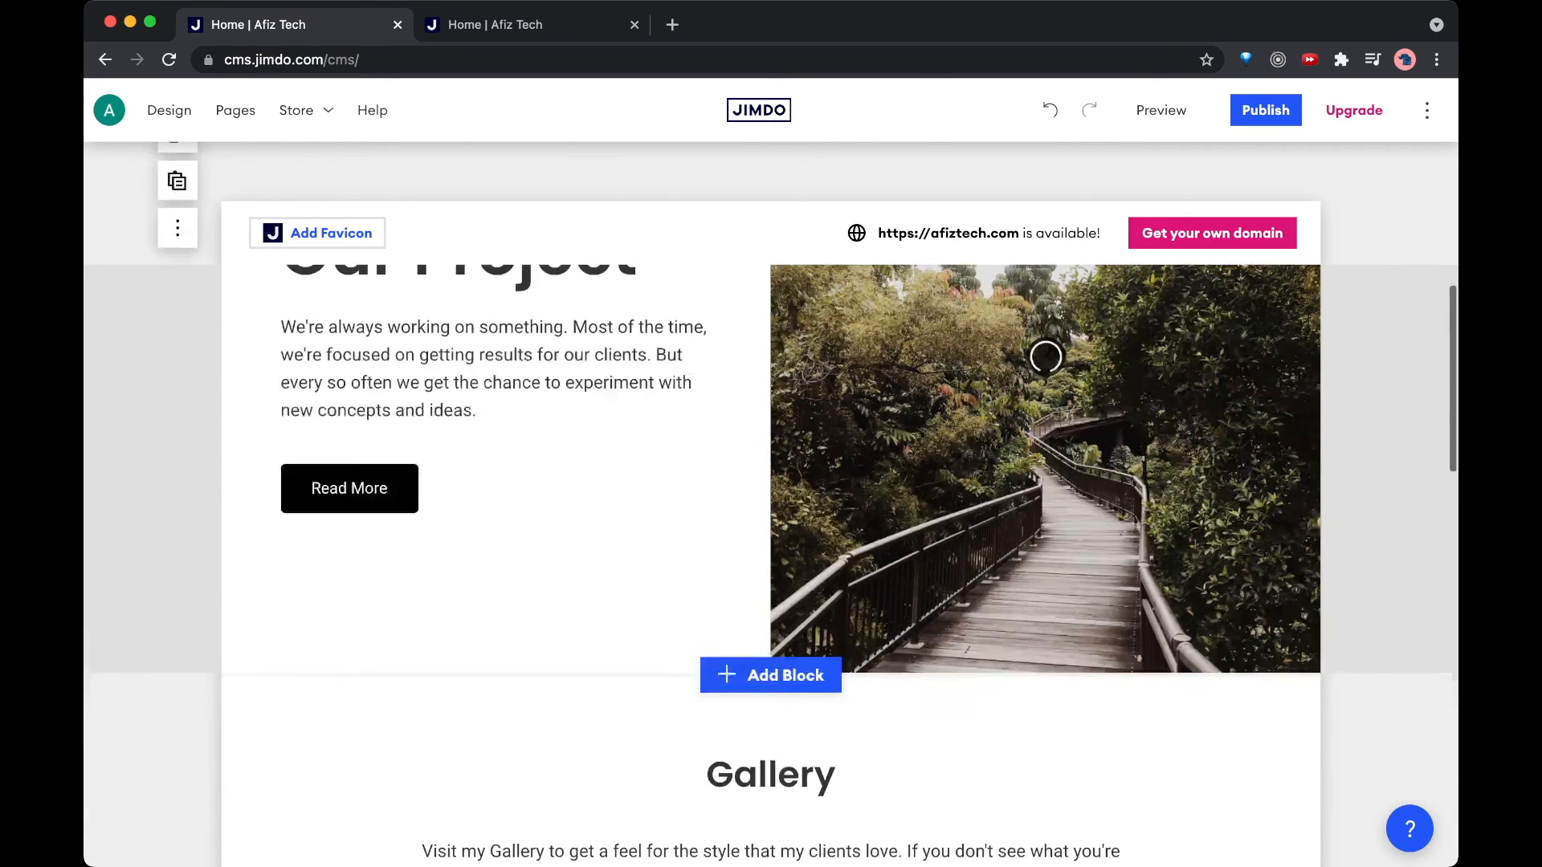
scroll(771, 611, "up", 3)
scroll(691, 571, "up", 3)
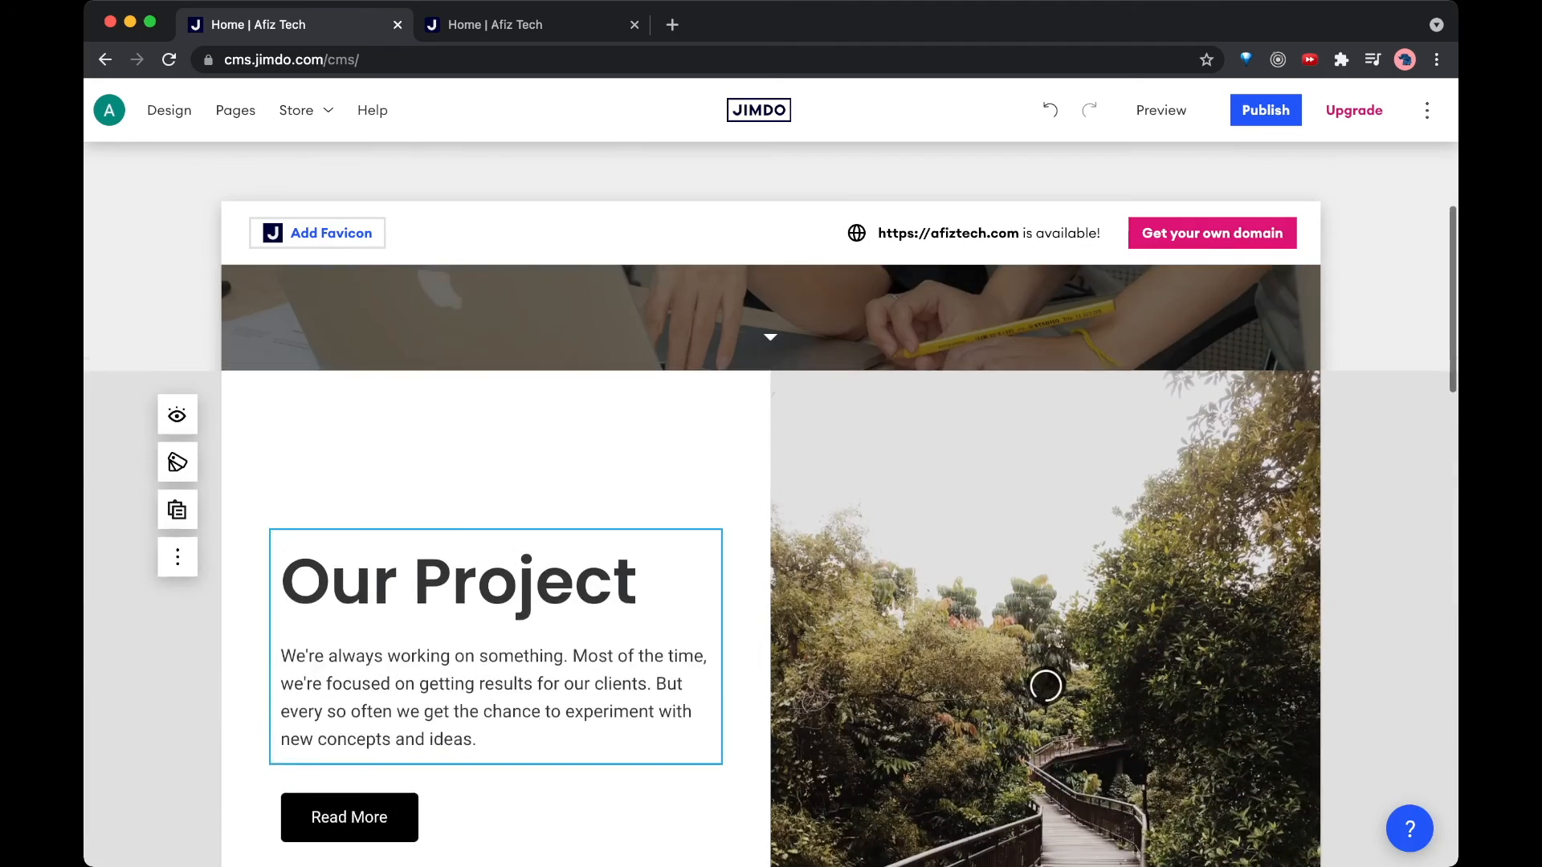
scroll(690, 570, "down", 2)
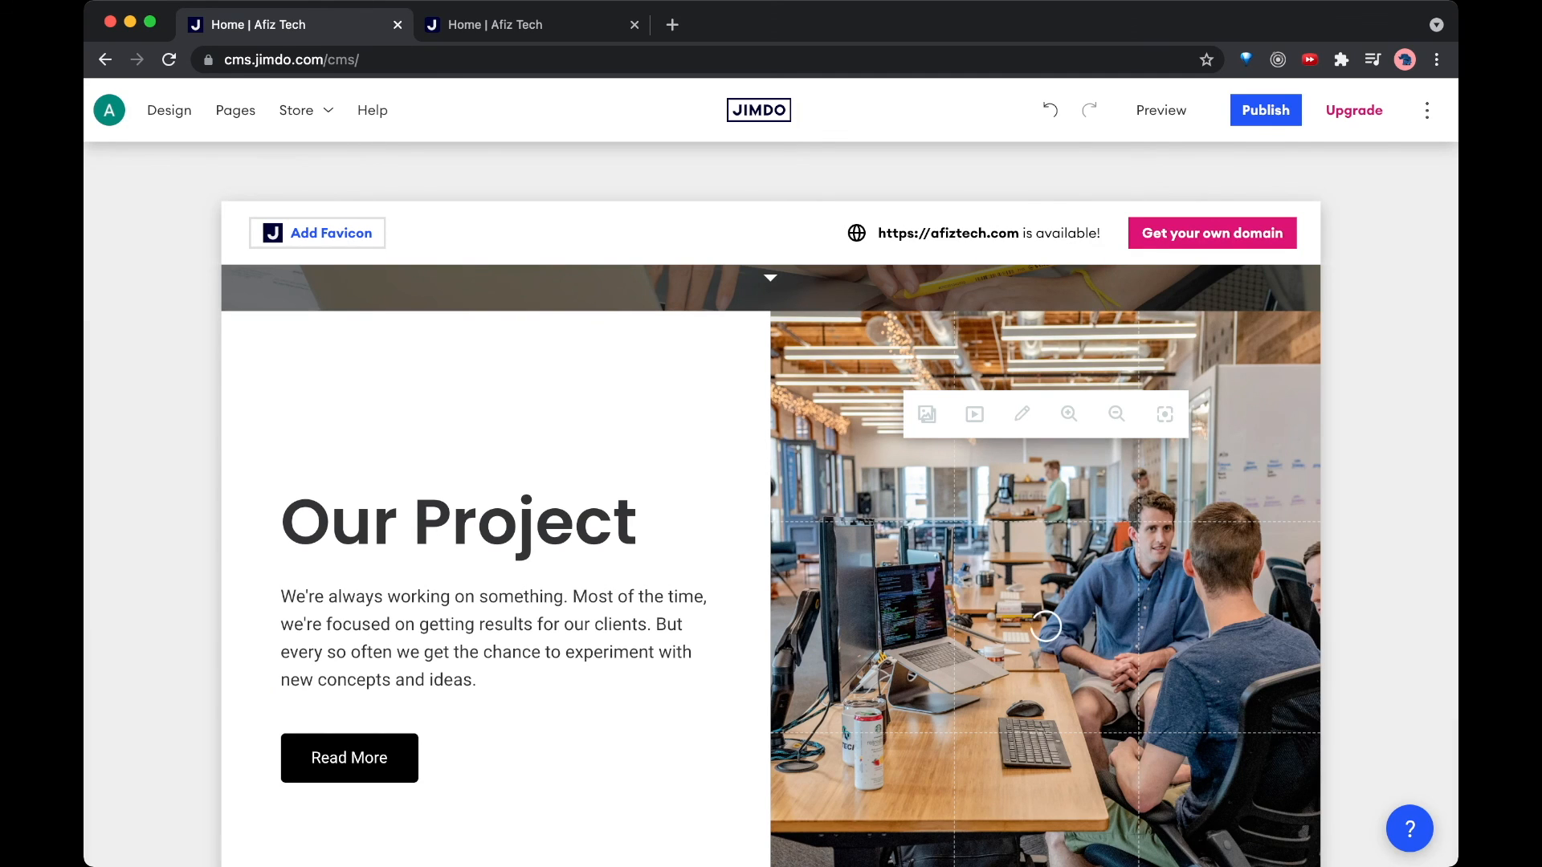
Step: Publish the updated website, close the publishing confirmation dialog and reload the live site
left_click(1266, 111)
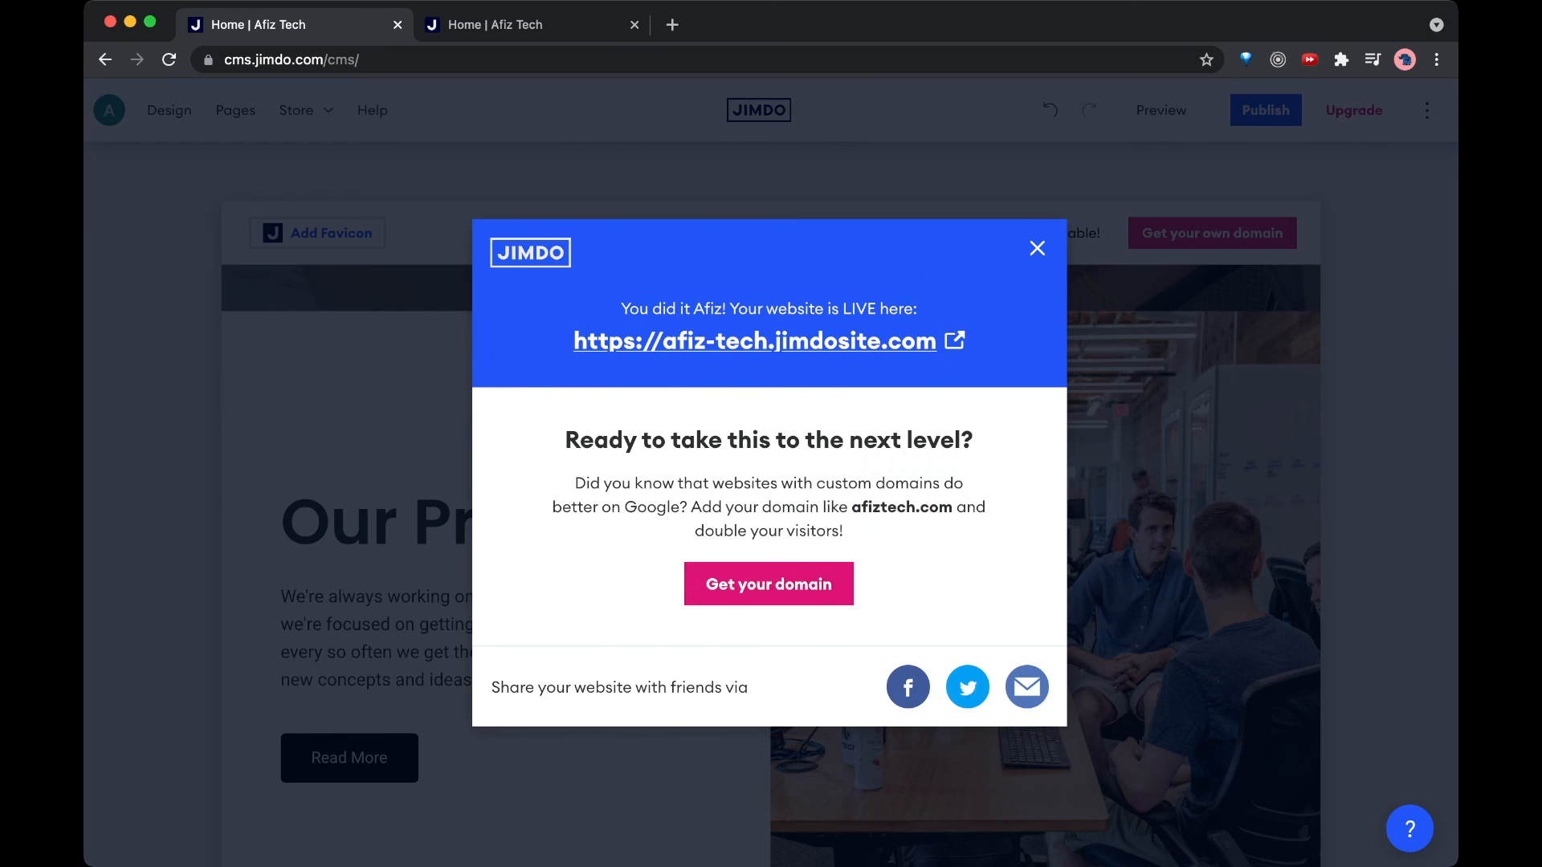
left_click(1037, 248)
left_click(554, 25)
left_click(169, 60)
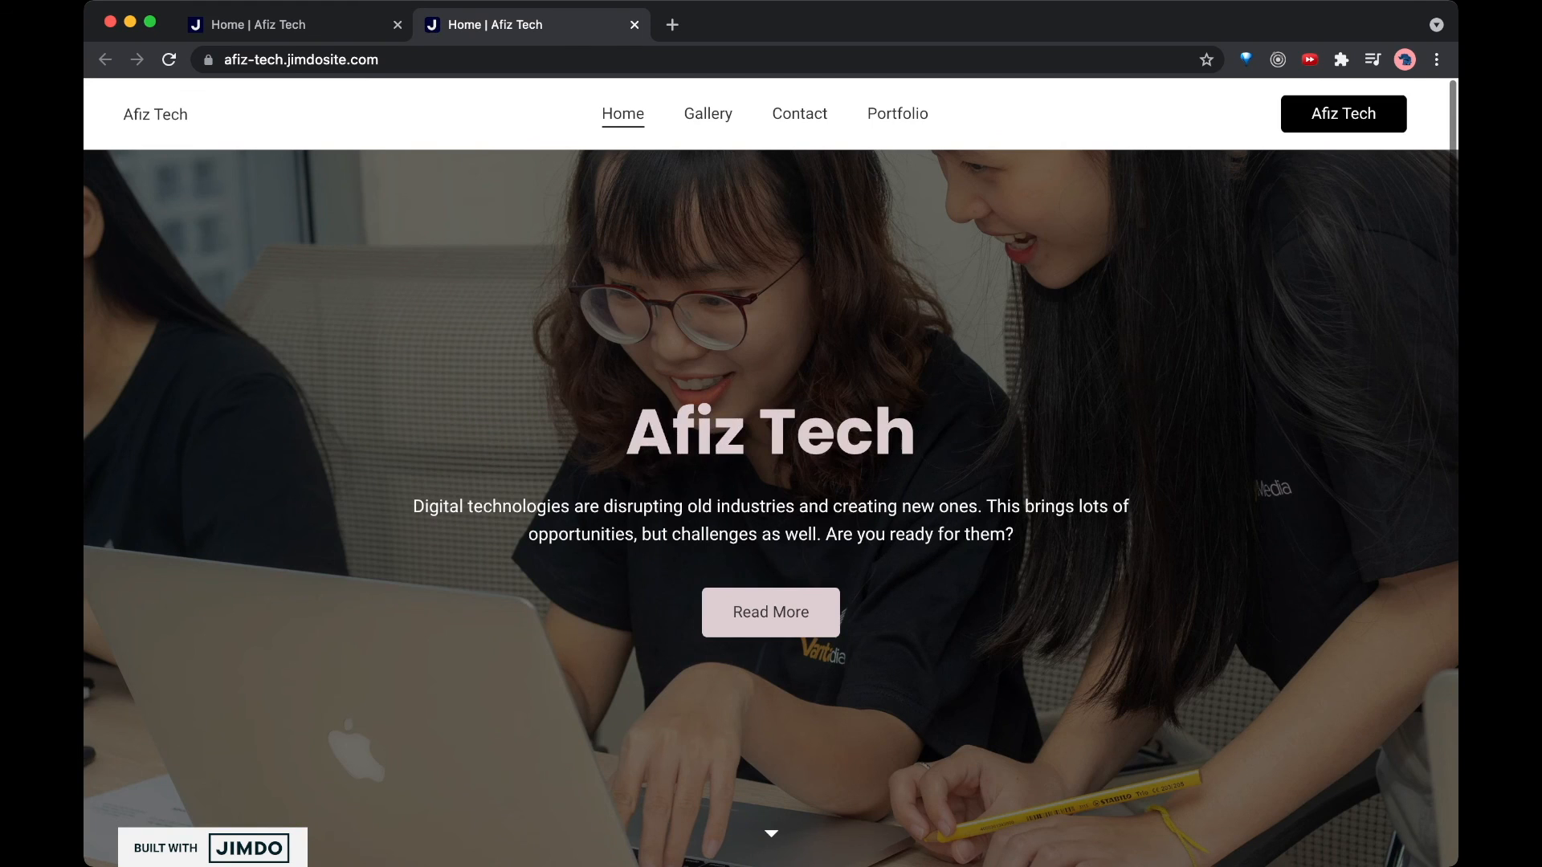
Step: Look through the live homepage to check the hero heading, the "Our Project" block and the sections below it
left_click_drag(626, 431, 916, 433)
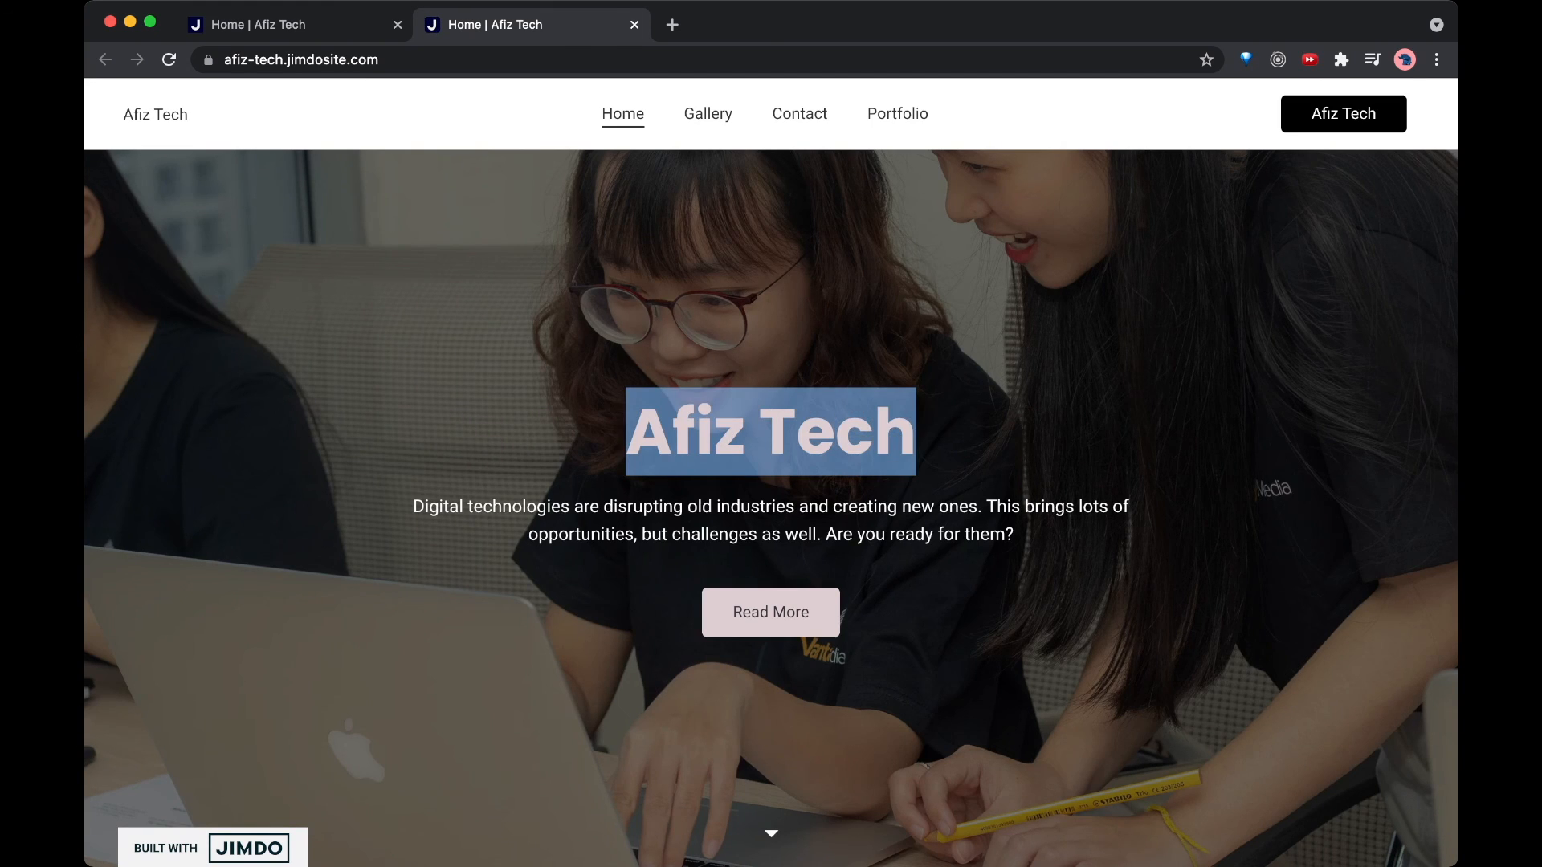
scroll(771, 509, "down", 8)
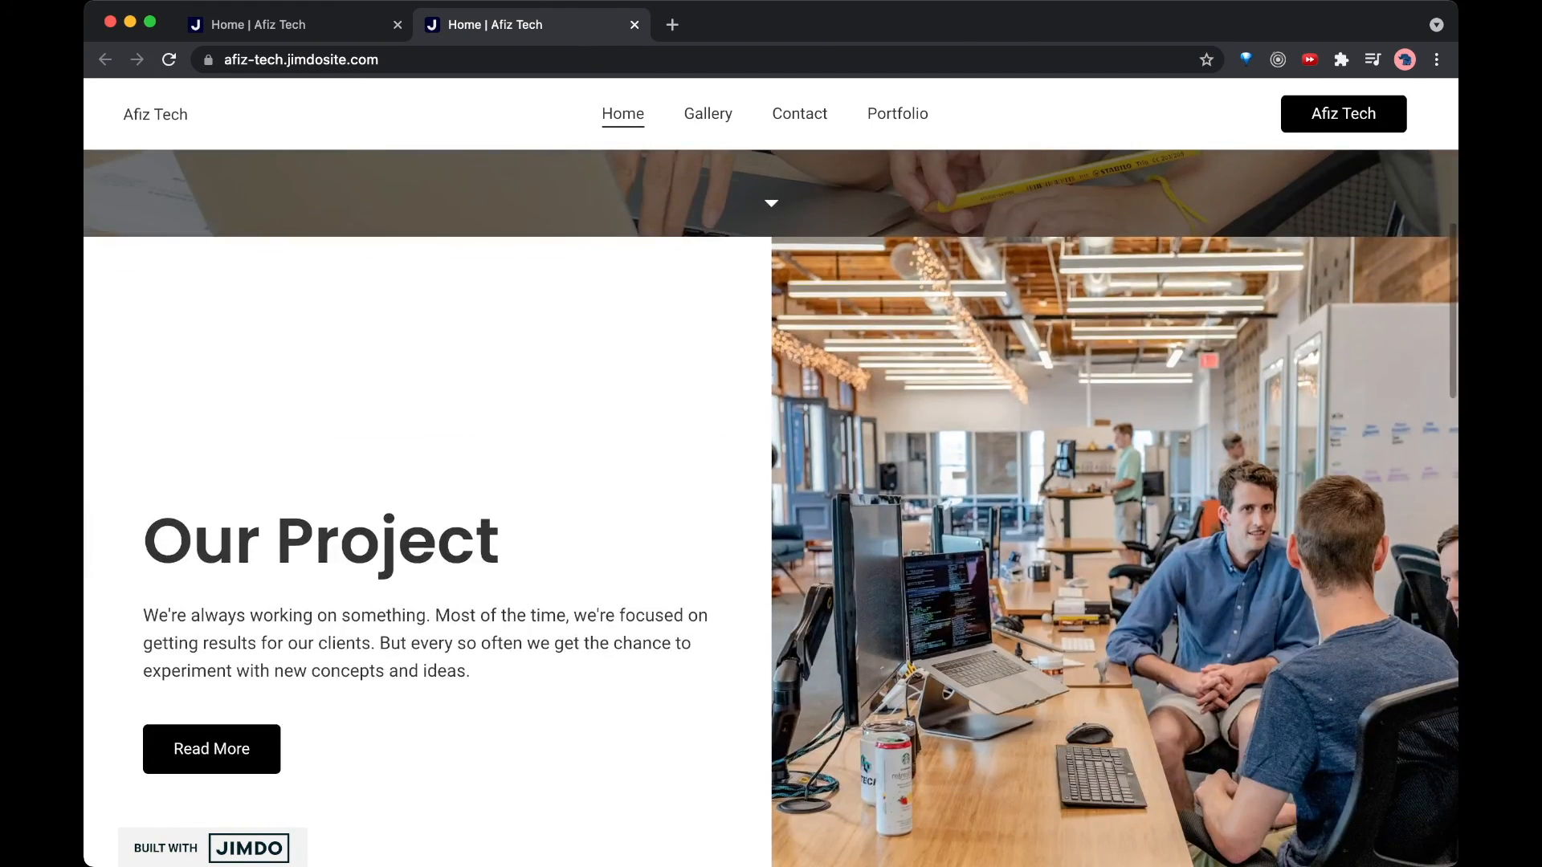
scroll(771, 508, "down", 15)
scroll(771, 508, "down", 7)
scroll(771, 508, "up", 15)
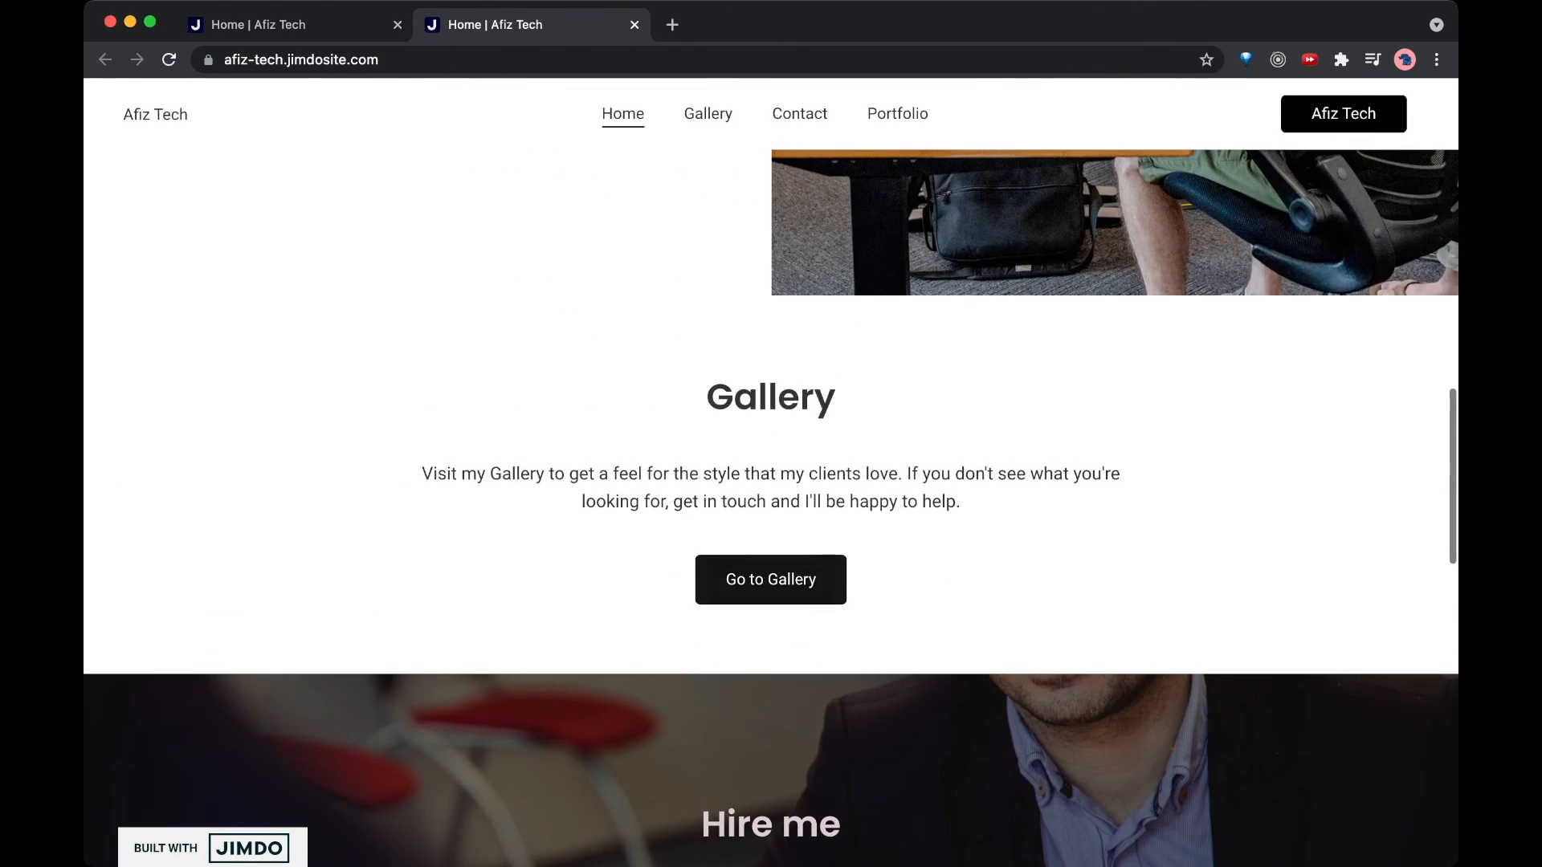